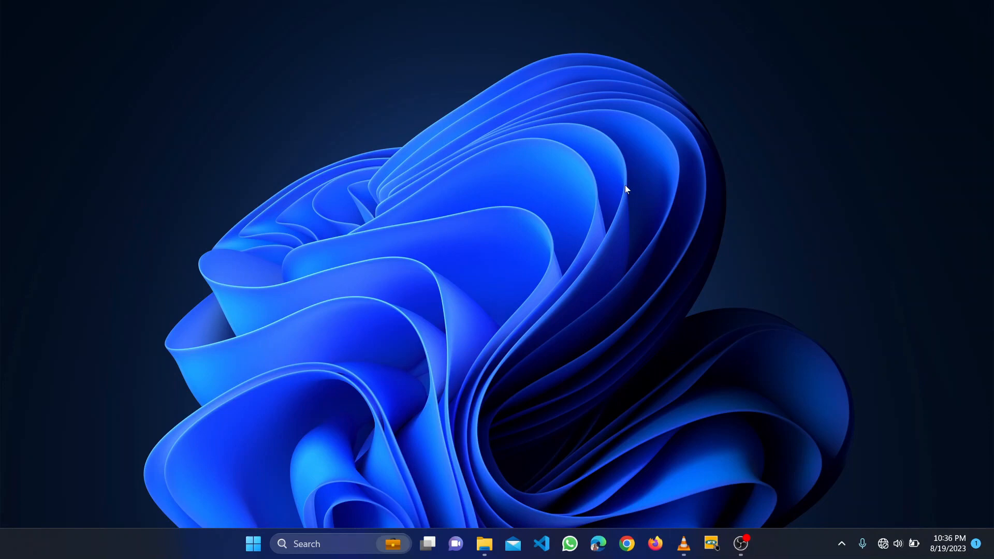
- Refresh the desktop three times from its right-click menu
{"action": "right_click", "coordinate": [503, 155]}
{"action": "left_click", "coordinate": [538, 216]}
{"action": "right_click", "coordinate": [492, 185]}
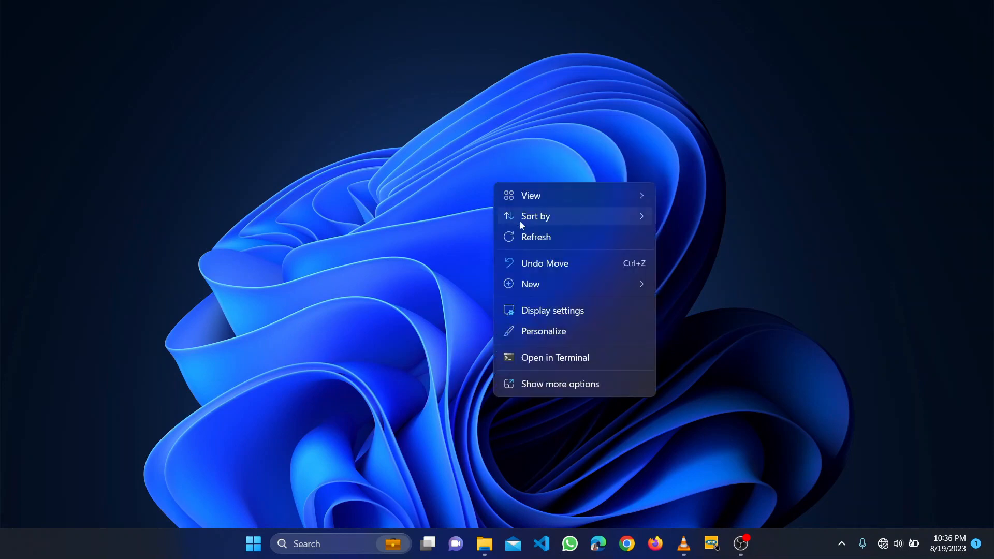
{"action": "left_click", "coordinate": [531, 241]}
{"action": "right_click", "coordinate": [494, 206]}
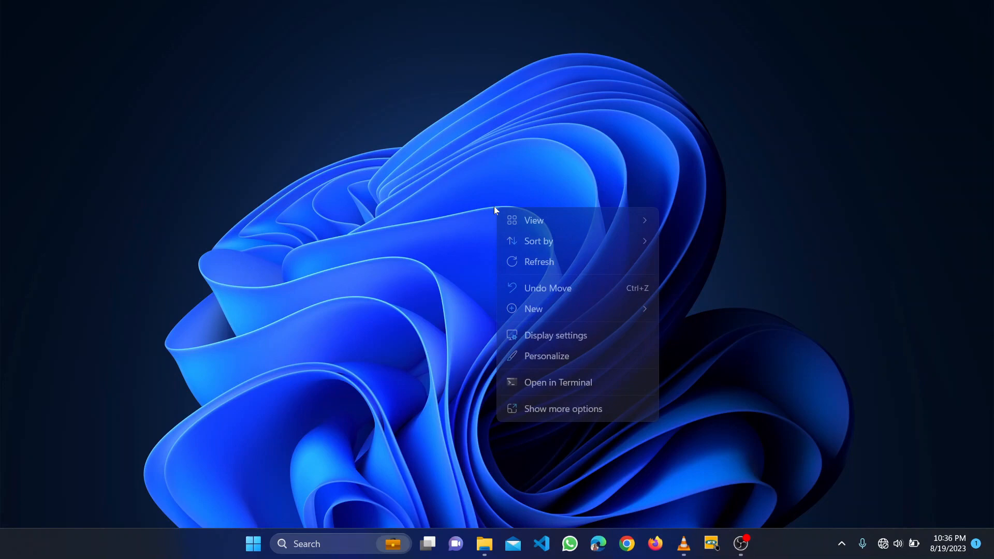
{"action": "left_click", "coordinate": [533, 266]}
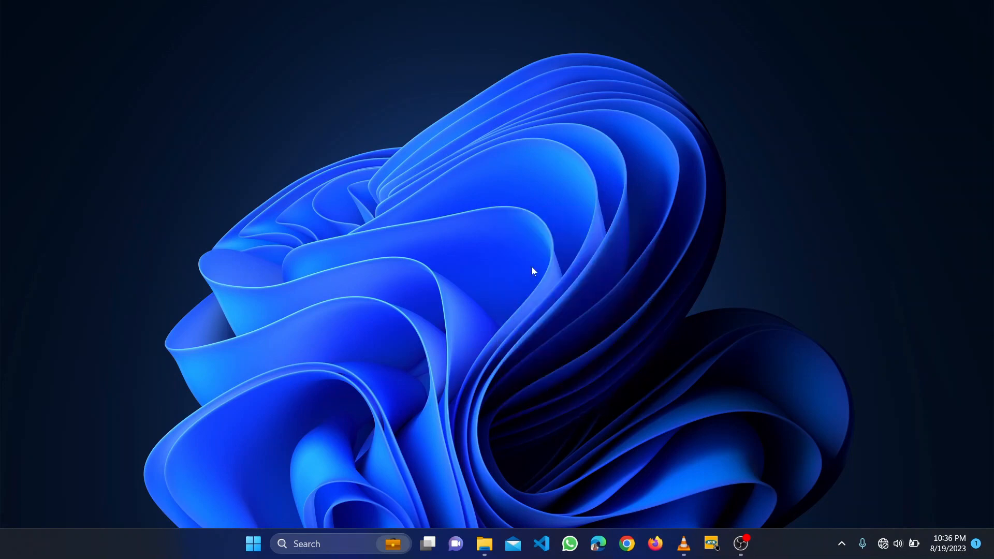
- Open BASIC SCHOOL 2023 CENSUS.xlsx in Excel, maximized, with the privacy notice dismissed
{"action": "left_click", "coordinate": [484, 544]}
{"action": "double_click", "coordinate": [405, 209]}
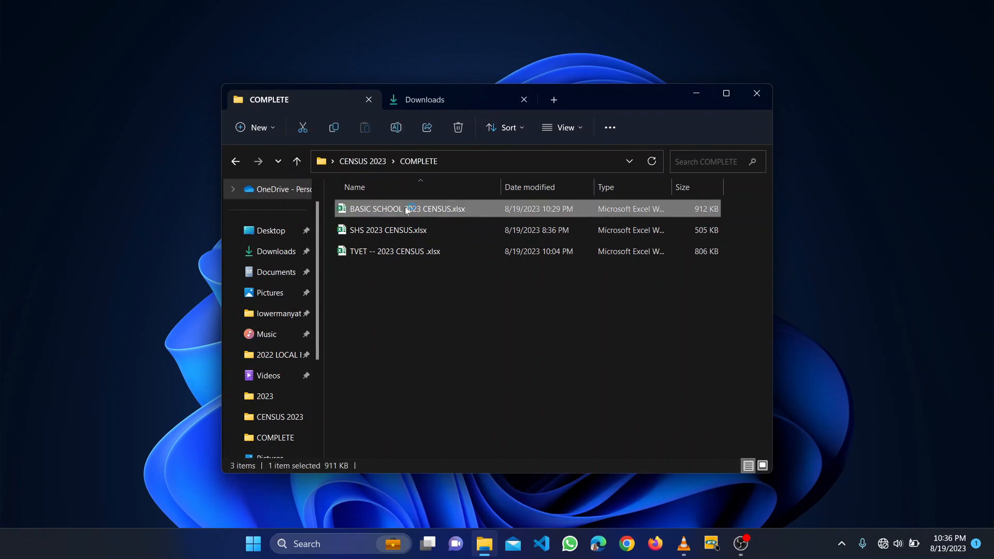
{"action": "left_click", "coordinate": [697, 97]}
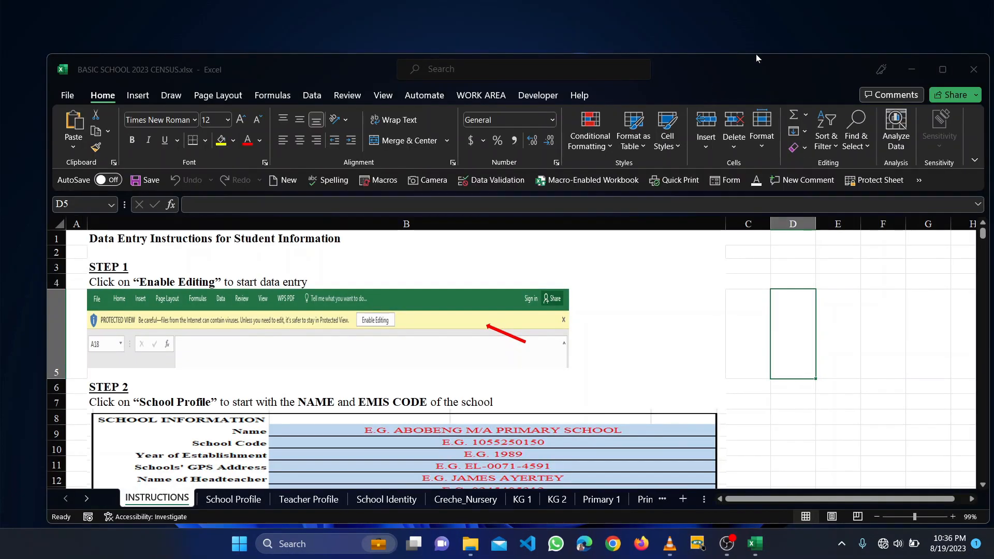
{"action": "left_click", "coordinate": [943, 69]}
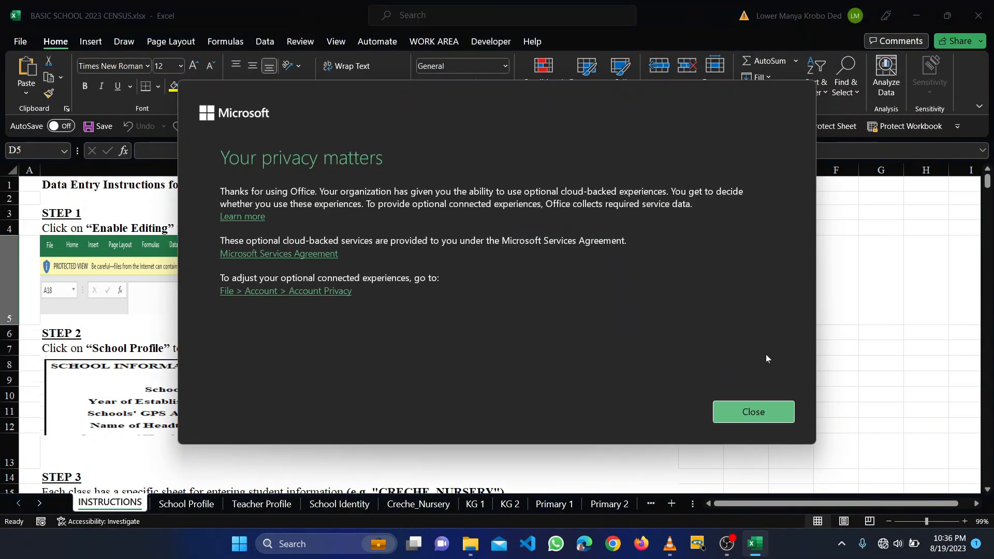
{"action": "left_click", "coordinate": [744, 414]}
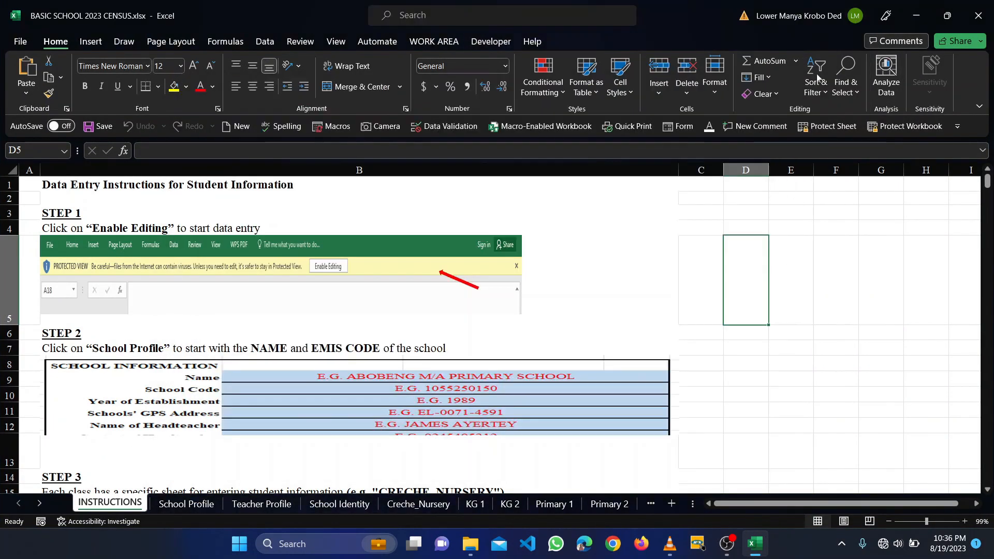
{"action": "left_click", "coordinate": [856, 16]}
- Switch to the other Office account and scroll through the INSTRUCTIONS sheet's data-entry steps
{"action": "left_click", "coordinate": [723, 249]}
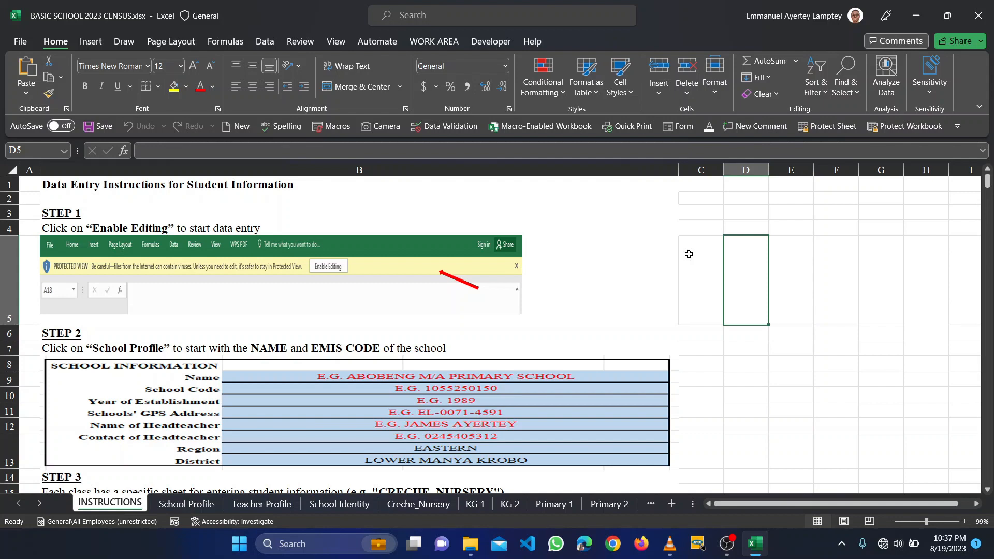
{"action": "scroll", "coordinate": [689, 254], "scroll_direction": "down", "scroll_amount": 6}
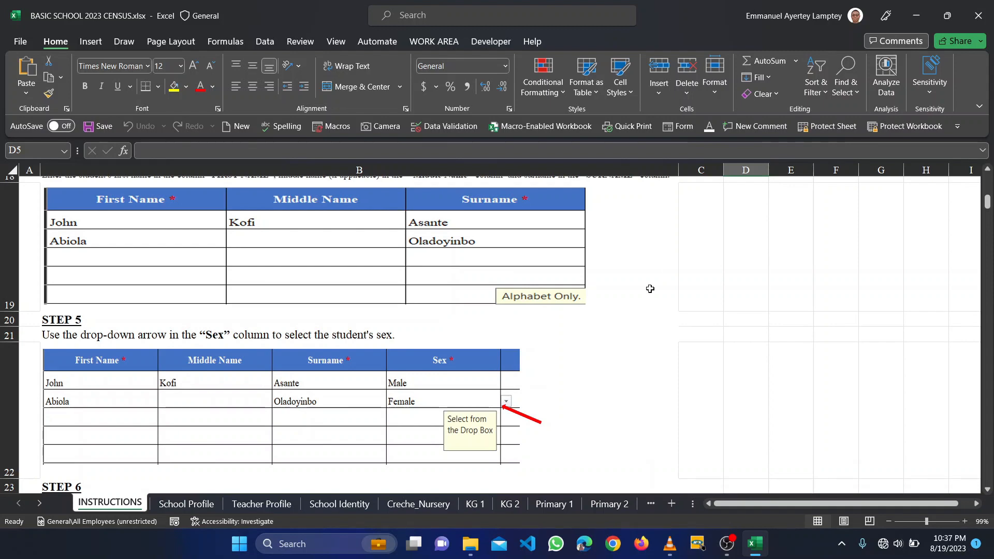
{"action": "scroll", "coordinate": [651, 288], "scroll_direction": "down", "scroll_amount": 3}
{"action": "scroll", "coordinate": [650, 289], "scroll_direction": "down", "scroll_amount": 10}
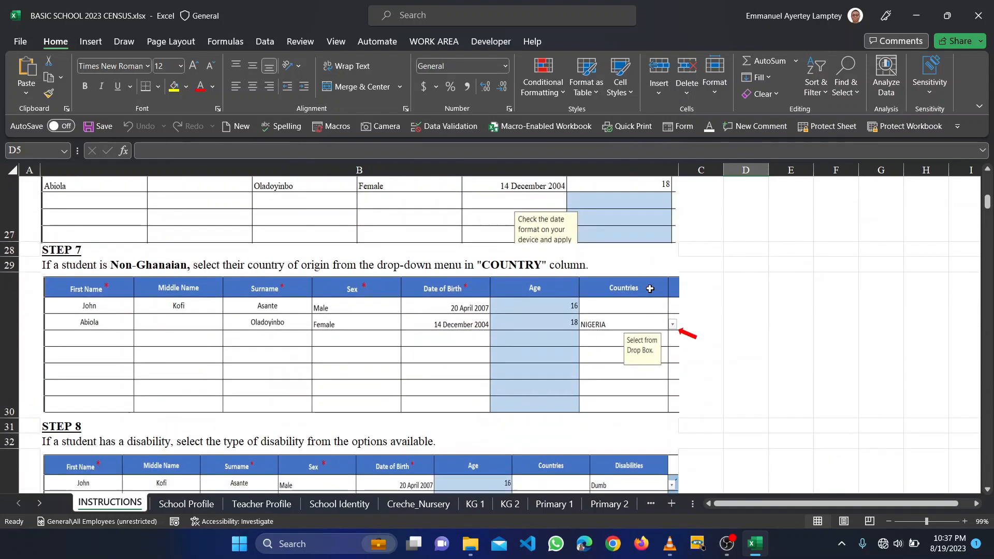
{"action": "scroll", "coordinate": [650, 289], "scroll_direction": "up", "scroll_amount": 5}
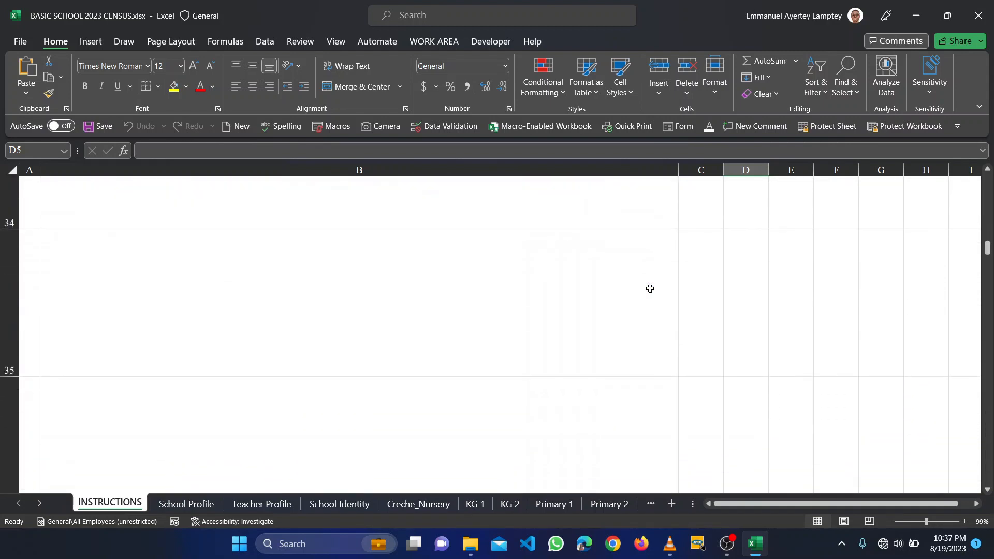
{"action": "scroll", "coordinate": [650, 288], "scroll_direction": "down", "scroll_amount": 8}
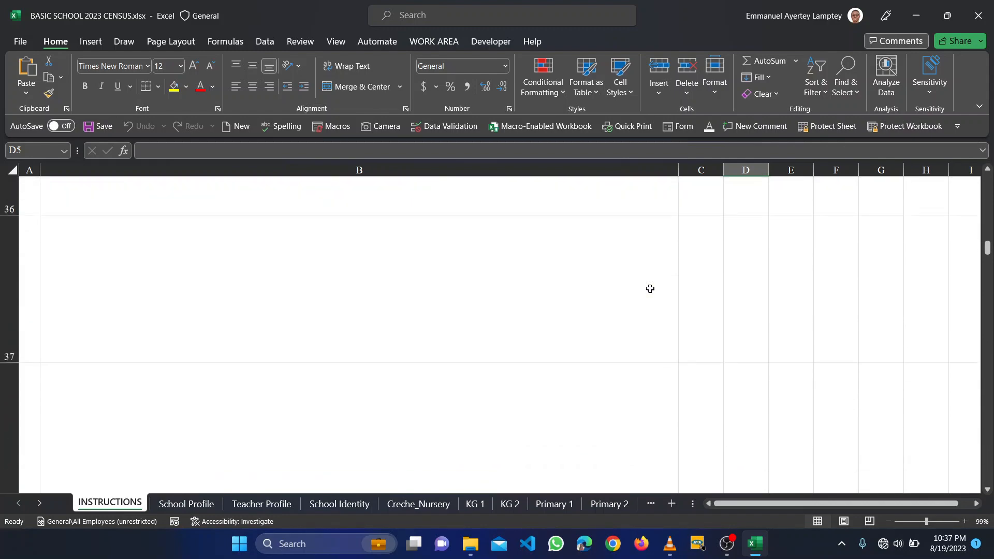
{"action": "scroll", "coordinate": [650, 289], "scroll_direction": "up", "scroll_amount": 15}
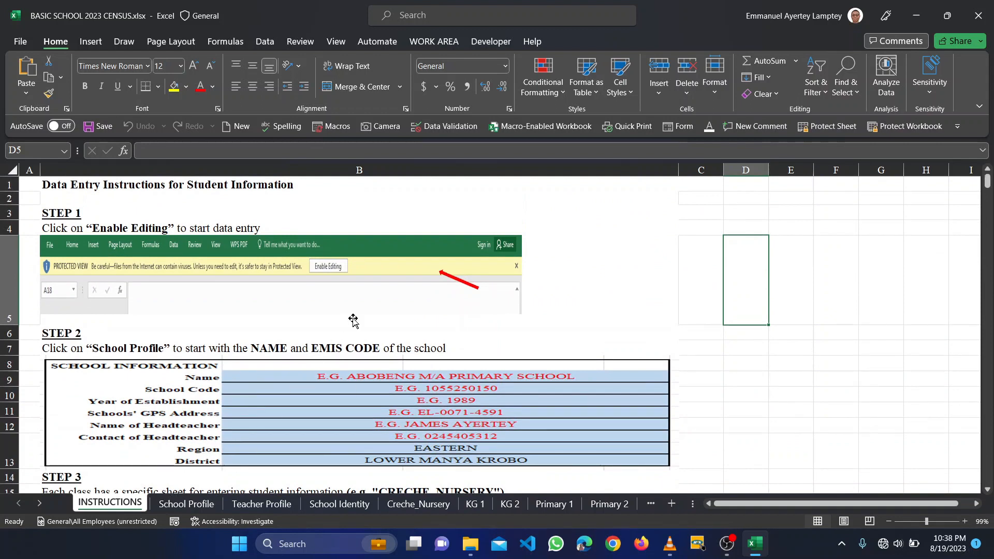
- On the School Profile sheet, enter SAMSALO PREPARATORY SCHOOL as the school name in F7
{"action": "left_click", "coordinate": [201, 504]}
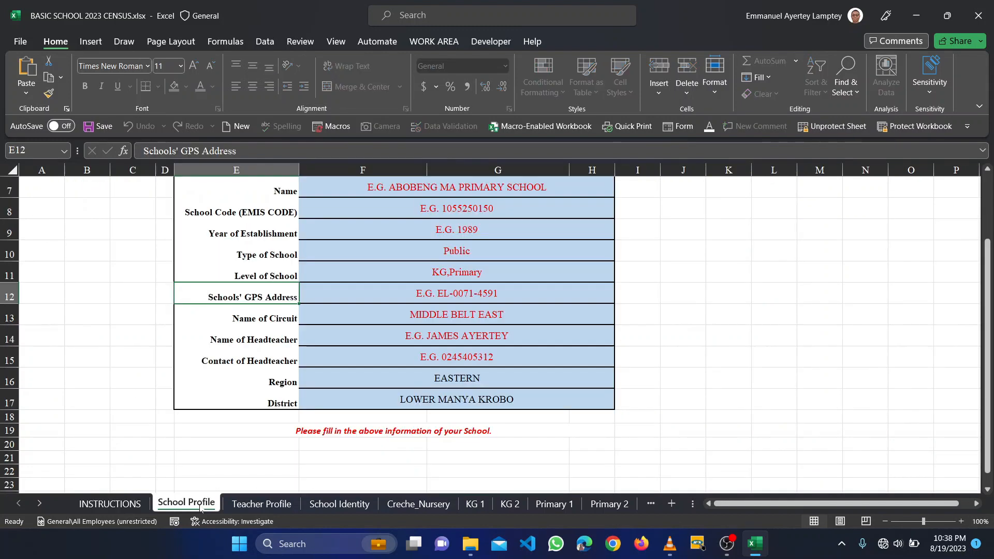
{"action": "scroll", "coordinate": [326, 324], "scroll_direction": "up", "scroll_amount": 1}
{"action": "scroll", "coordinate": [326, 324], "scroll_direction": "up", "scroll_amount": 1}
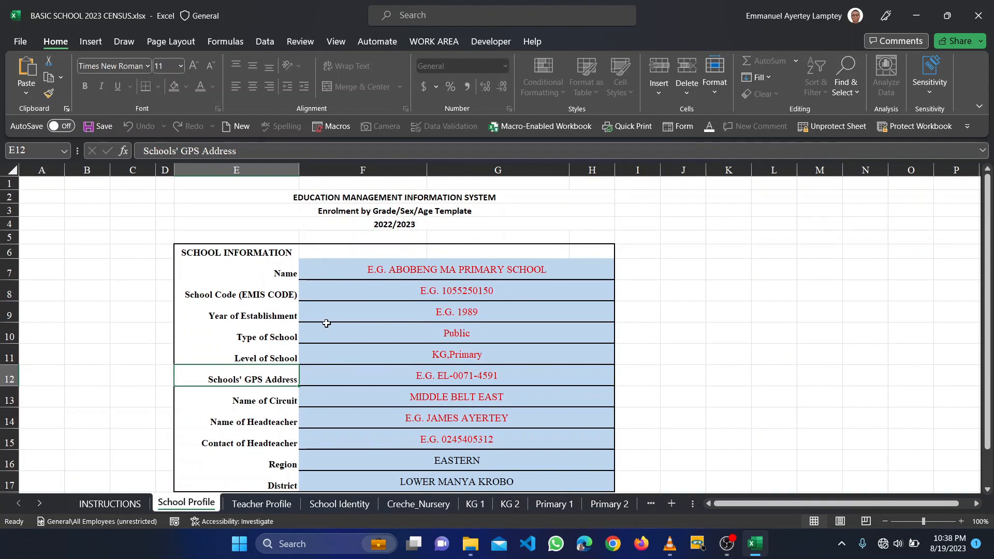
{"action": "left_click", "coordinate": [427, 264]}
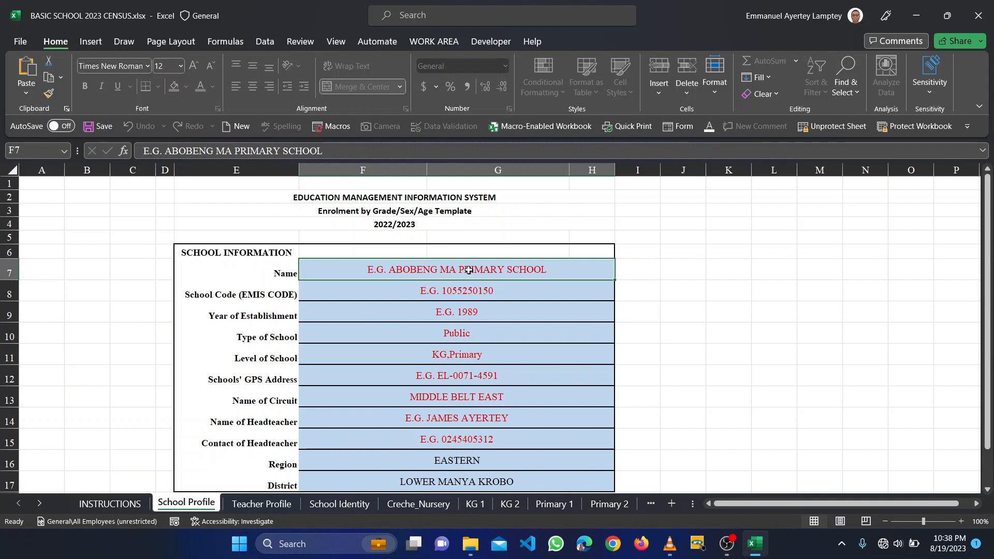
{"action": "type", "text": "SA"}
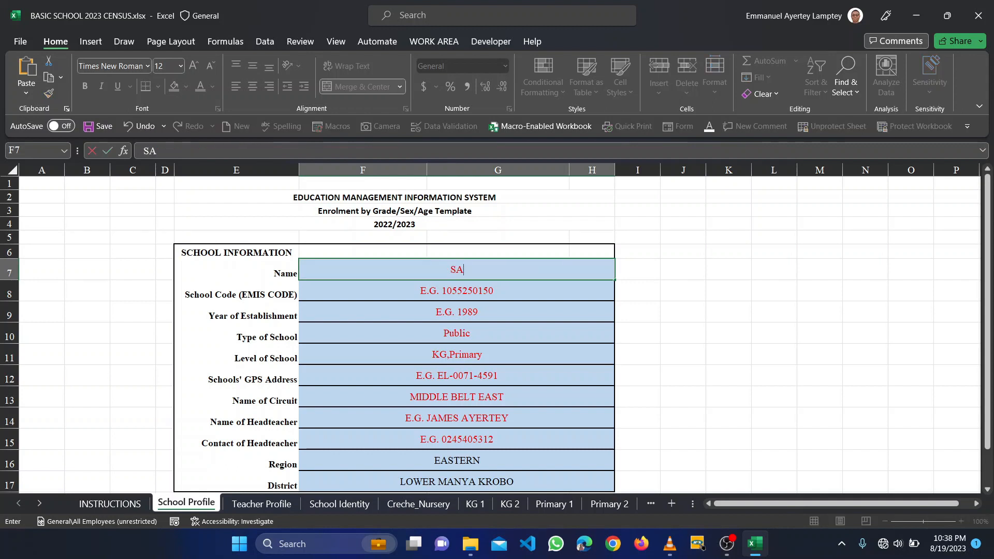
{"action": "type", "text": "MSALO PRE"}
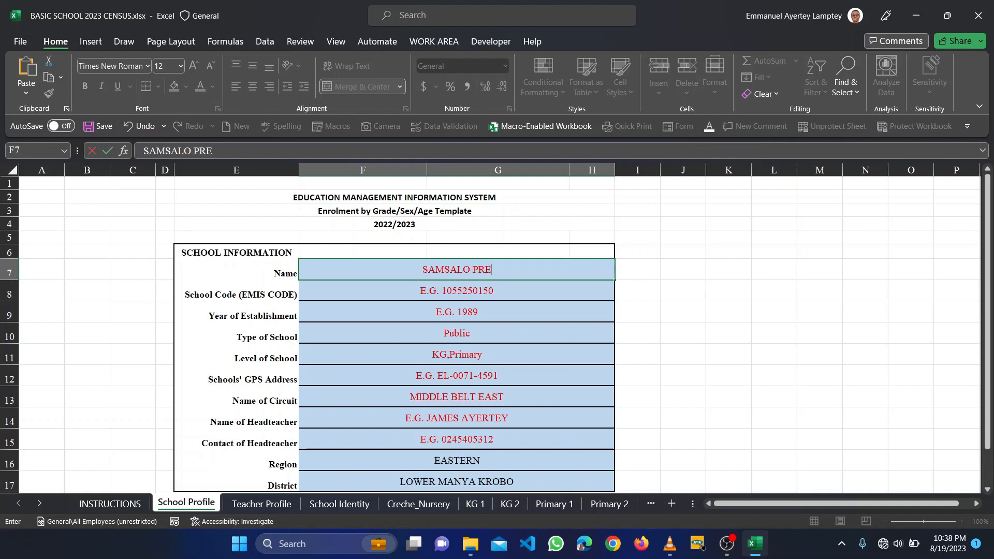
{"action": "type", "text": "PARA"}
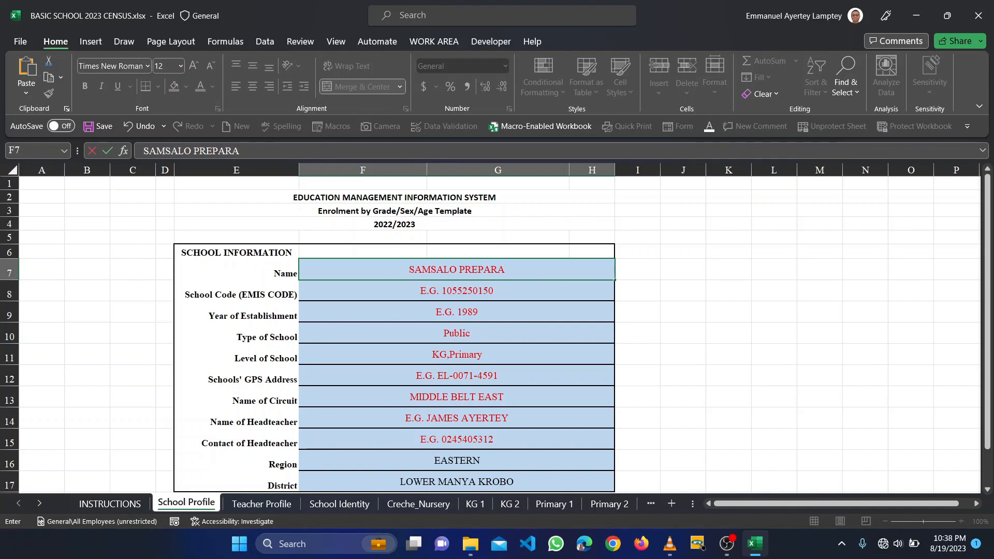
{"action": "type", "text": "TORY"}
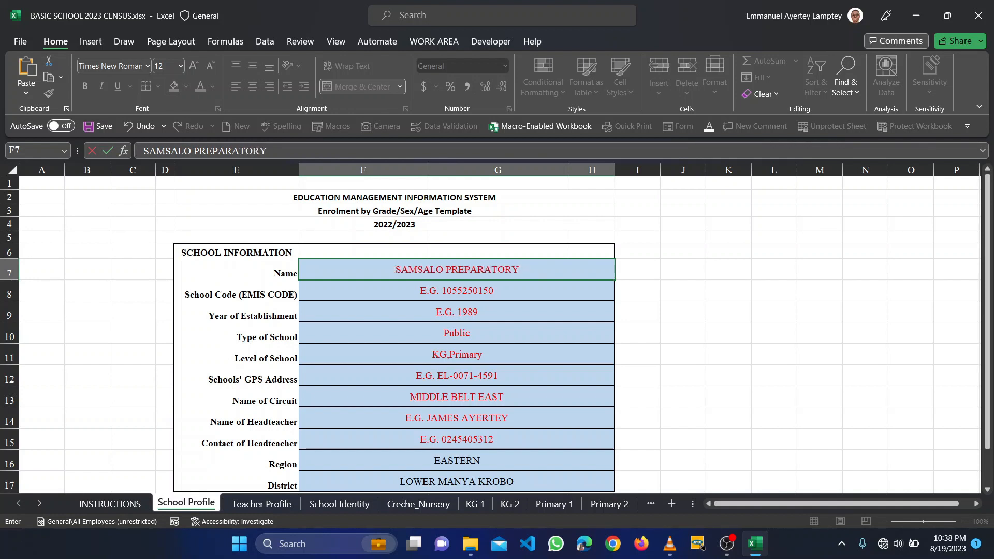
{"action": "type", "text": " SCHOOL"}
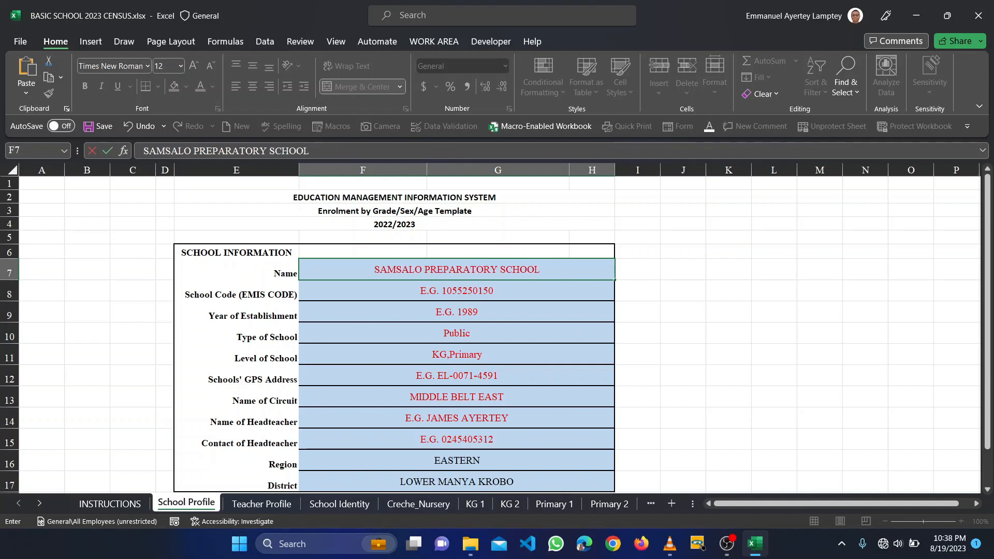
{"action": "left_click", "coordinate": [512, 293]}
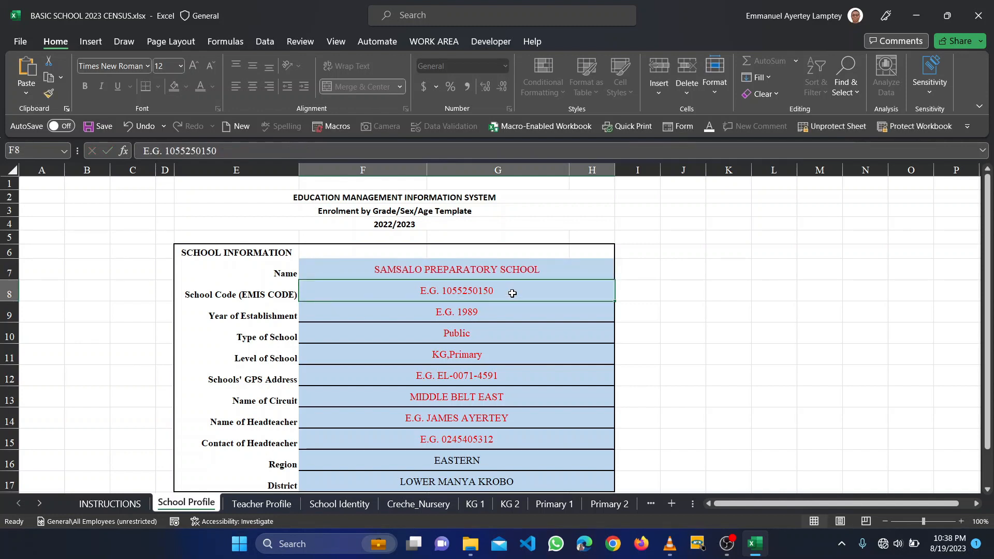
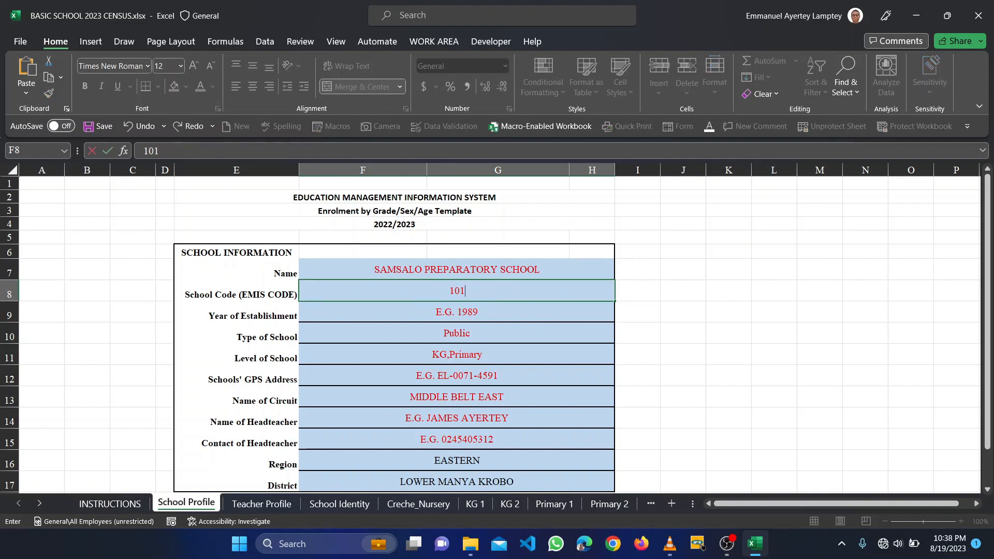
{"action": "key", "text": "BackSpace"}
{"action": "left_click", "coordinate": [492, 308]}
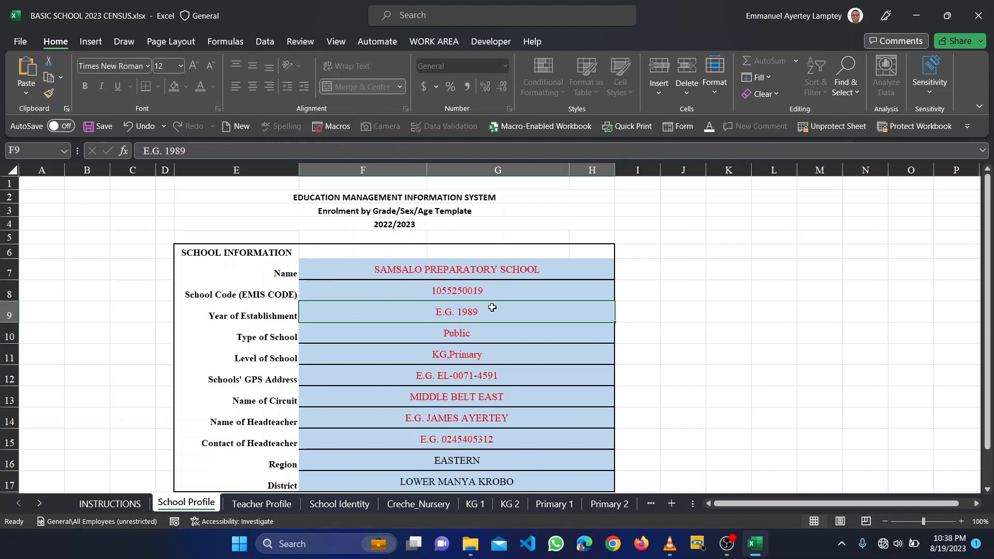
{"action": "type", "text": "2005"}
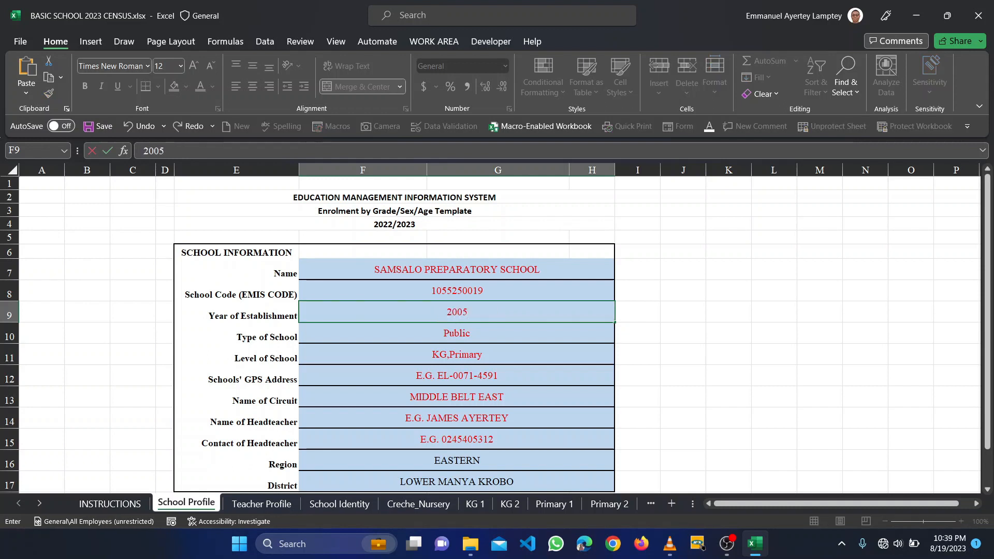
- Confirm year 2005 and set the Type of School to Private
{"action": "left_click", "coordinate": [462, 338]}
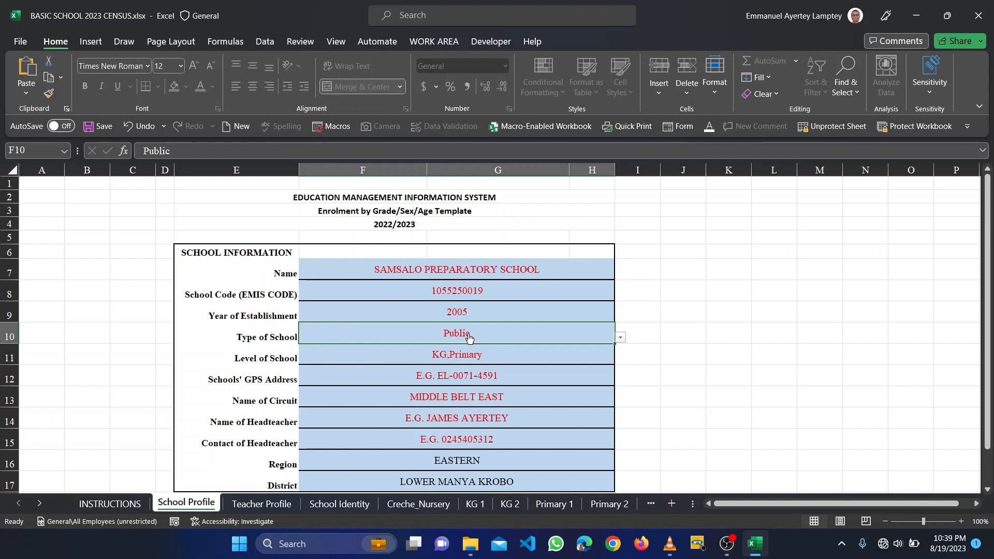
{"action": "left_click", "coordinate": [621, 337]}
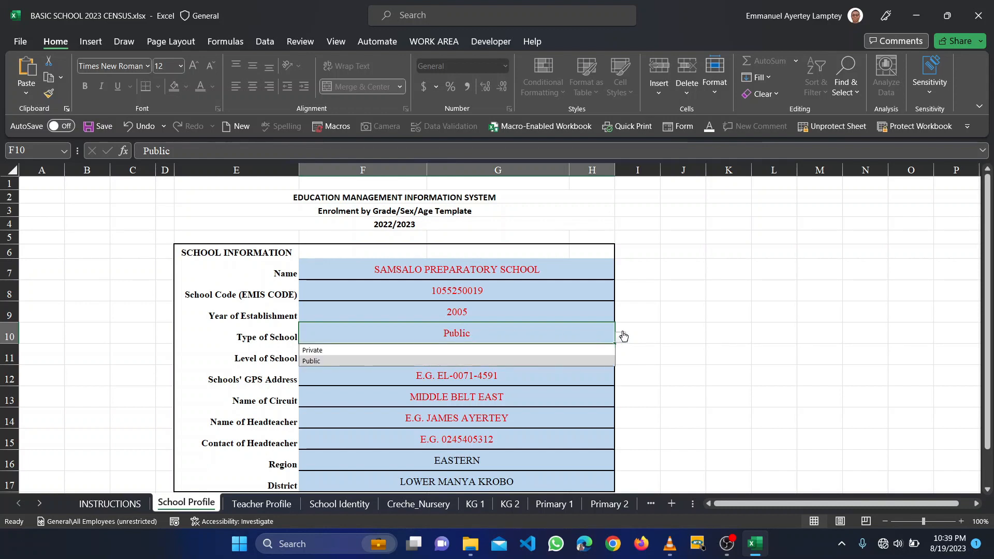
{"action": "left_click", "coordinate": [319, 351]}
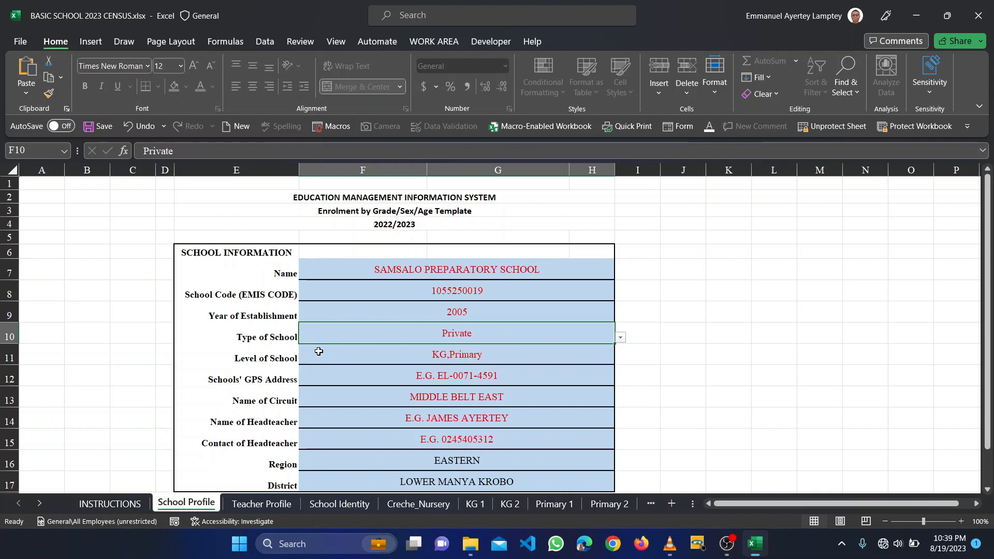
{"action": "left_click", "coordinate": [487, 379]}
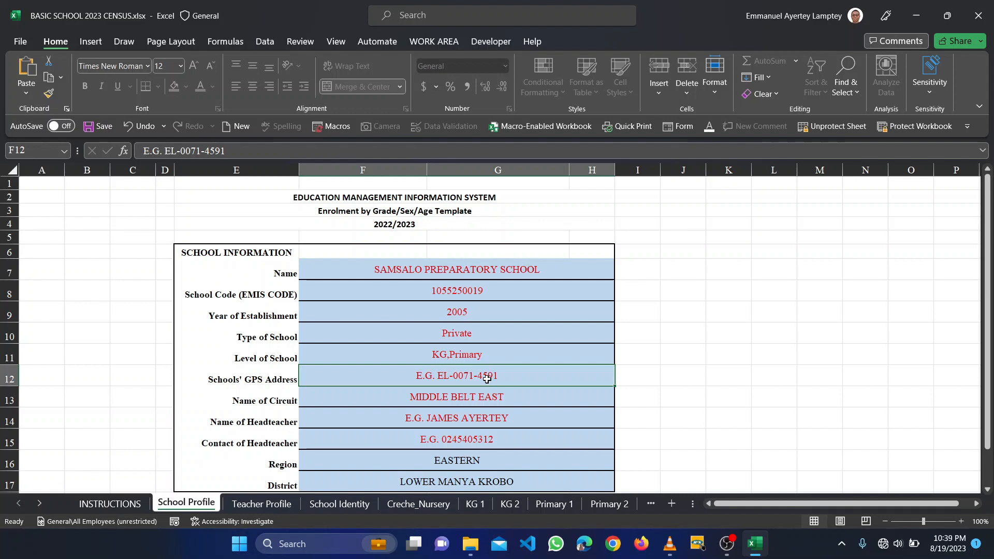
- Change the Name of Circuit from MIDDLE BELT EAST to ODUMASE B
{"action": "scroll", "coordinate": [486, 380], "scroll_direction": "down", "scroll_amount": 1}
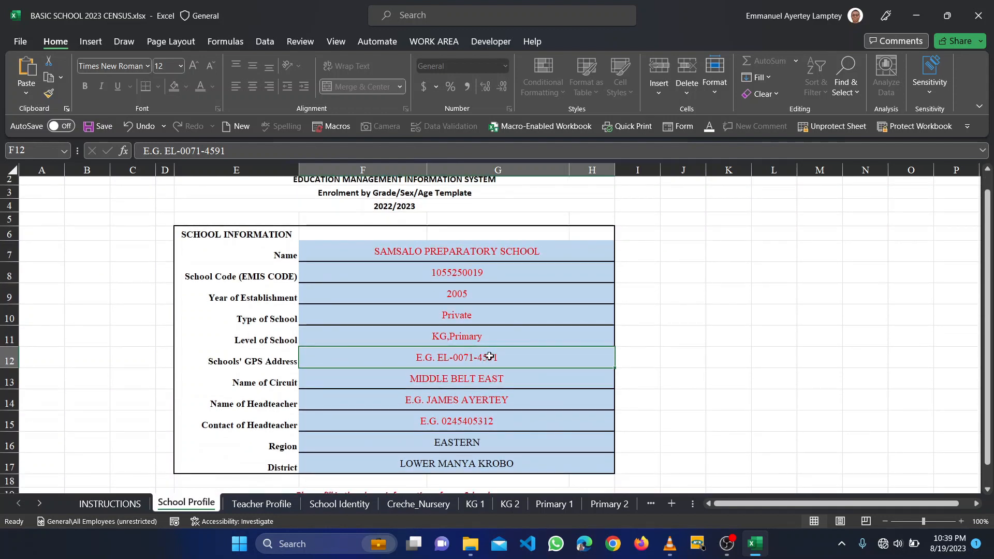
{"action": "scroll", "coordinate": [469, 358], "scroll_direction": "down", "scroll_amount": 2}
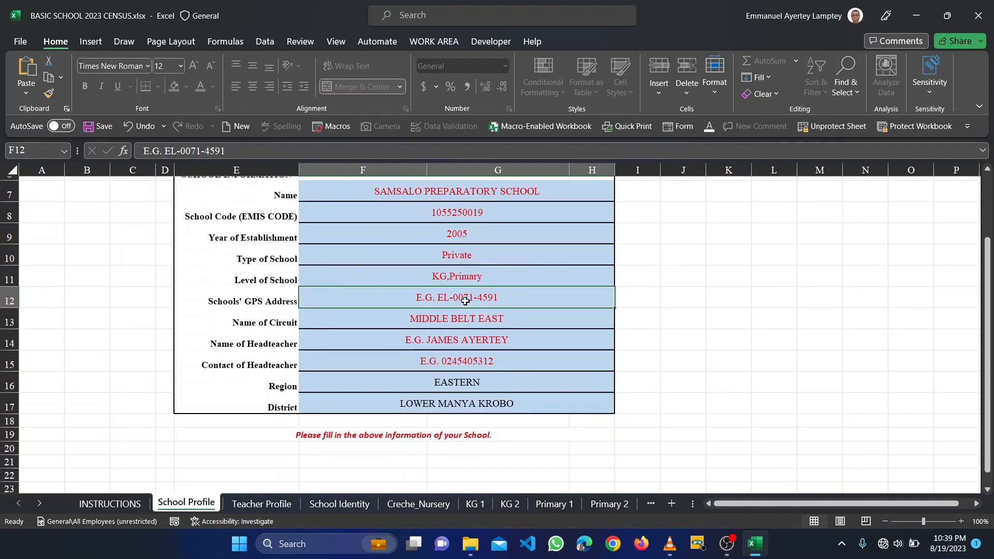
{"action": "left_click", "coordinate": [487, 334]}
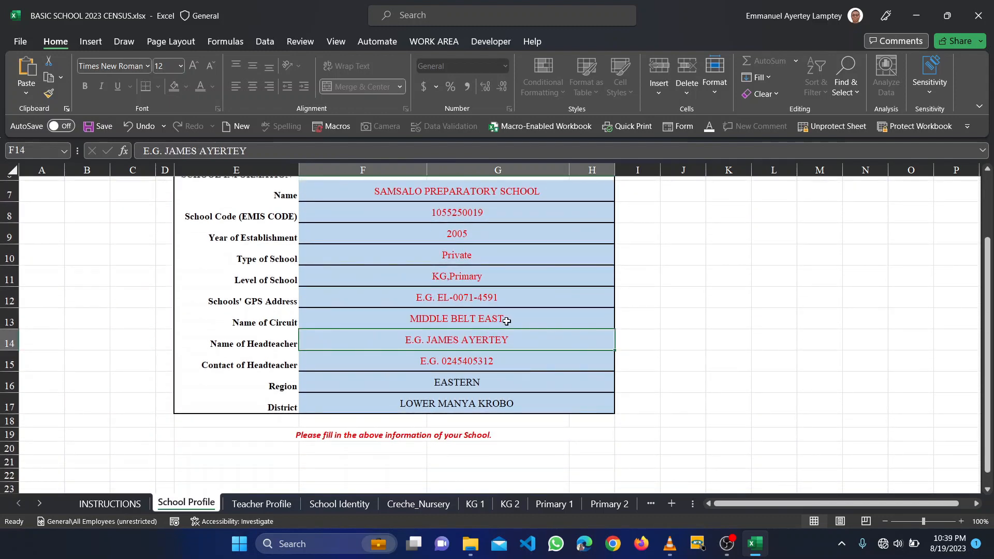
{"action": "left_click", "coordinate": [510, 325]}
{"action": "left_click", "coordinate": [620, 323]}
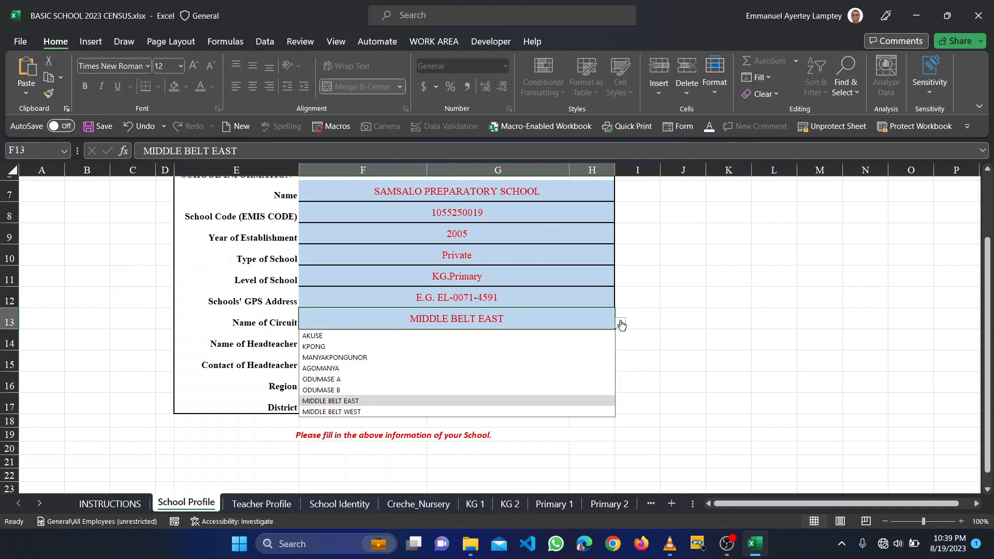
{"action": "left_click", "coordinate": [321, 390]}
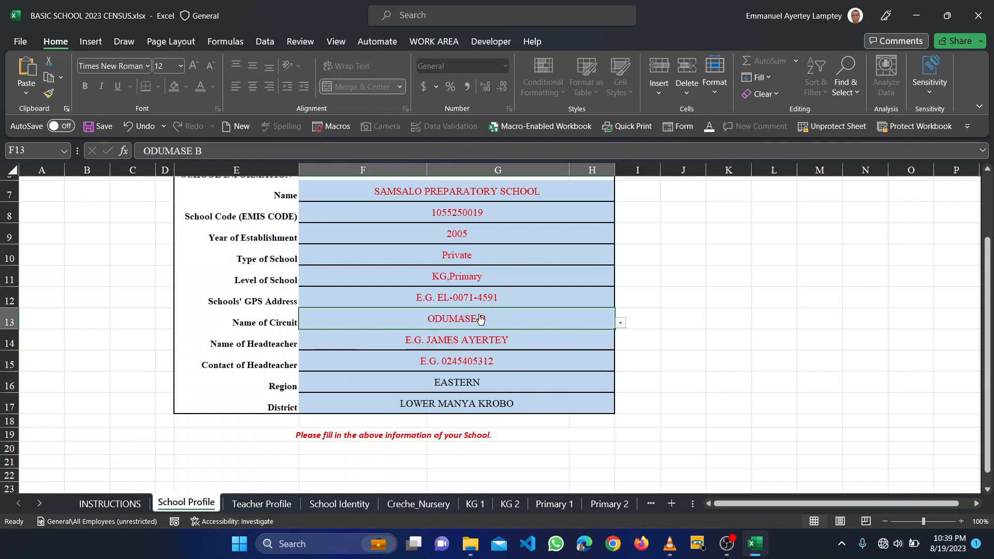
{"action": "left_click", "coordinate": [458, 338]}
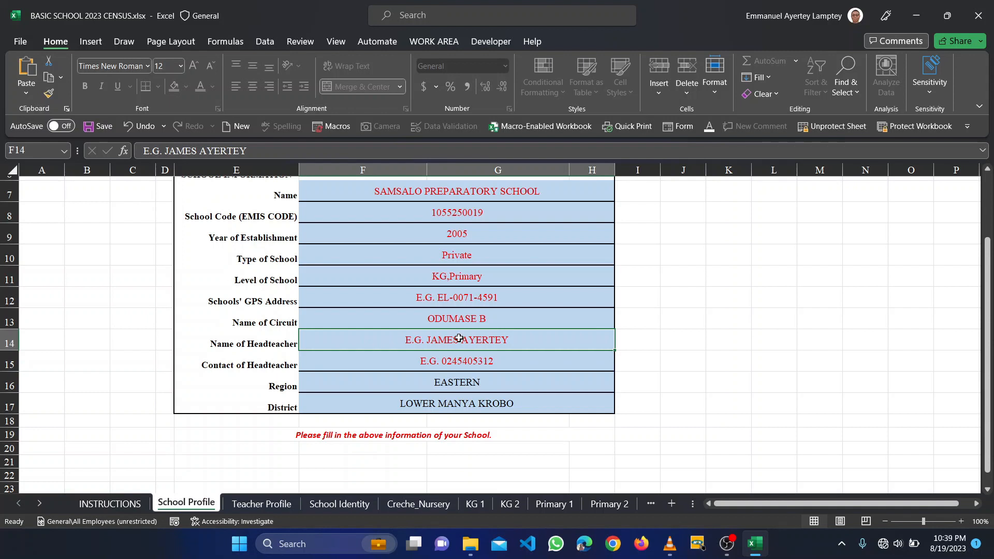
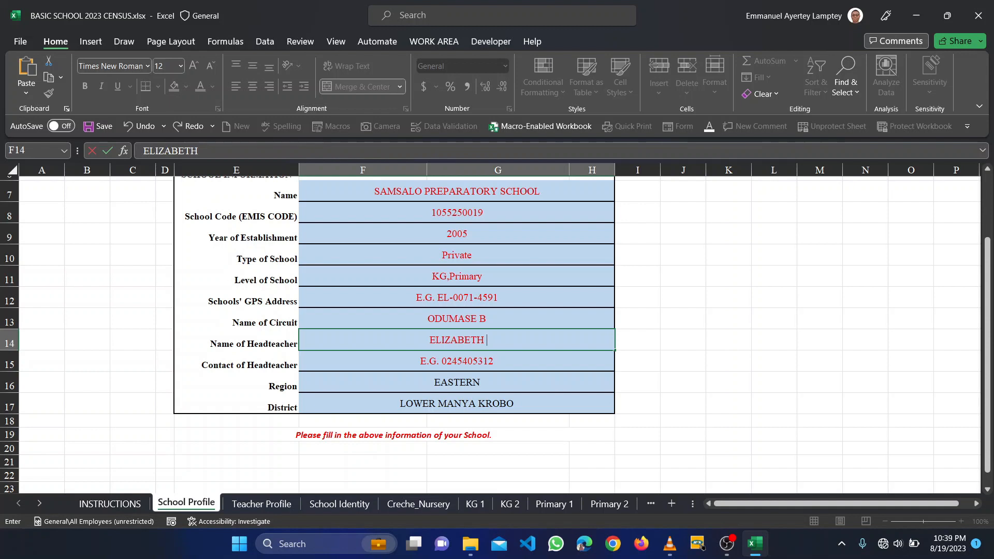
- Enter the headteacher's full name in F14 and their contact number in F15
{"action": "left_click", "coordinate": [515, 361]}
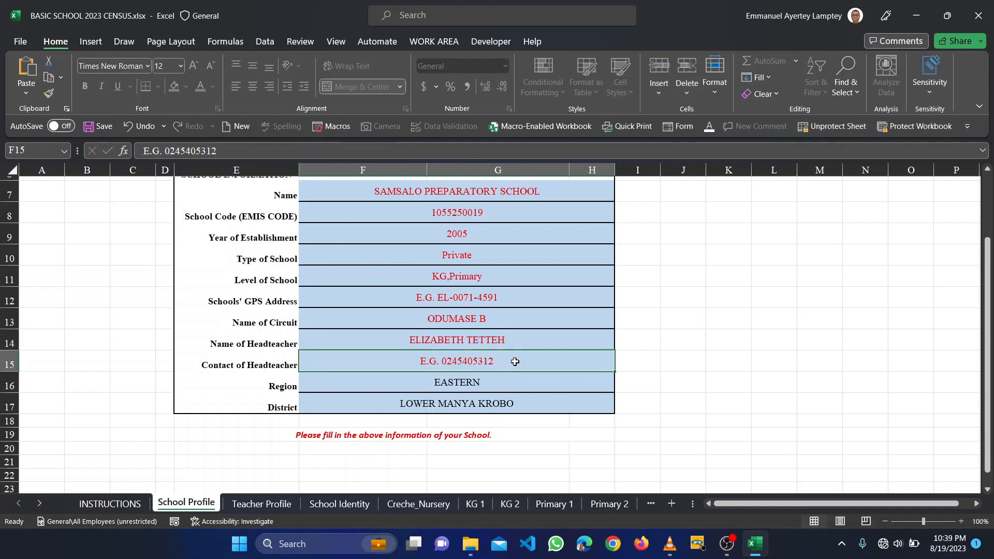
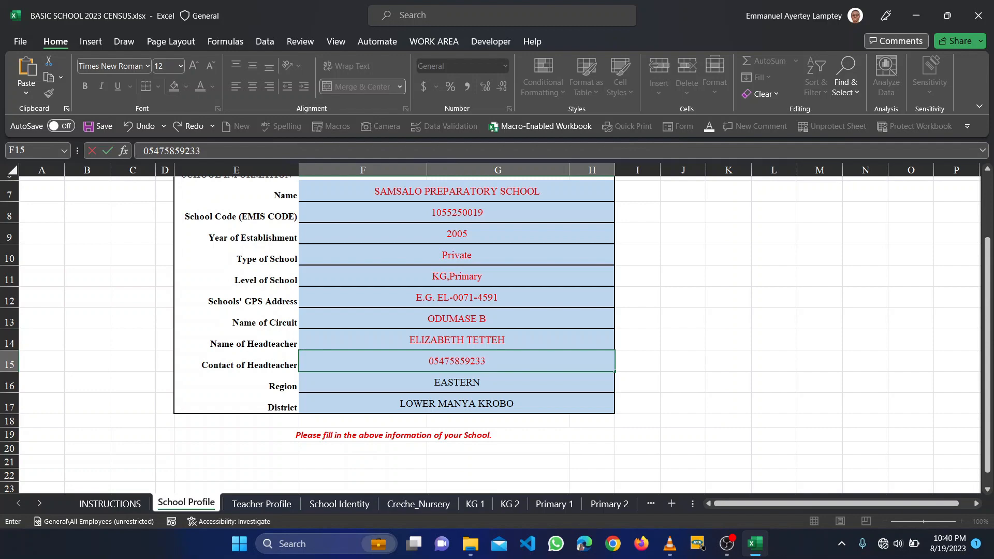
{"action": "left_click", "coordinate": [645, 371]}
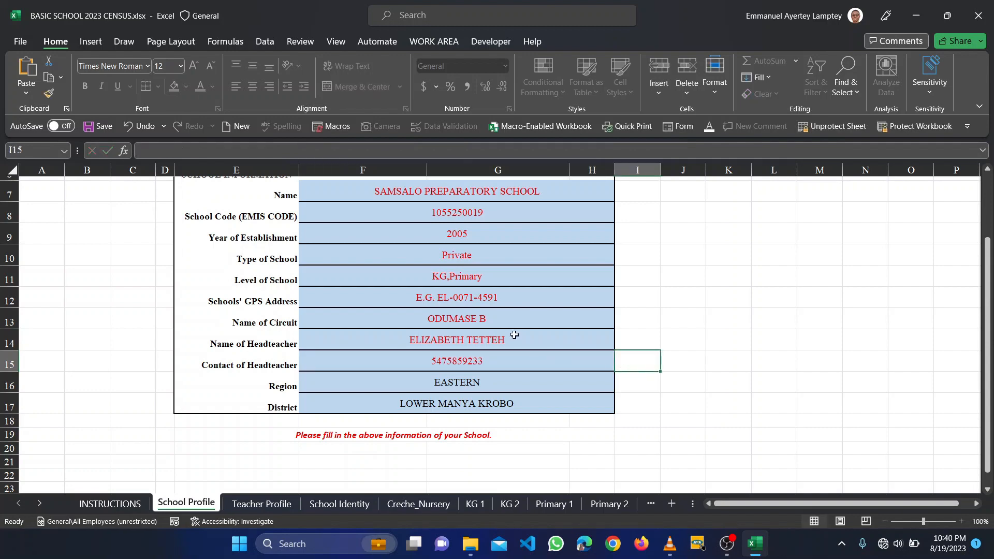
- Set Level of School to Nursery,KG,Primary and switch to the Teacher Profile sheet
{"action": "scroll", "coordinate": [514, 335], "scroll_direction": "up", "scroll_amount": 2}
{"action": "scroll", "coordinate": [515, 335], "scroll_direction": "down", "scroll_amount": 3}
{"action": "scroll", "coordinate": [514, 335], "scroll_direction": "up", "scroll_amount": 3}
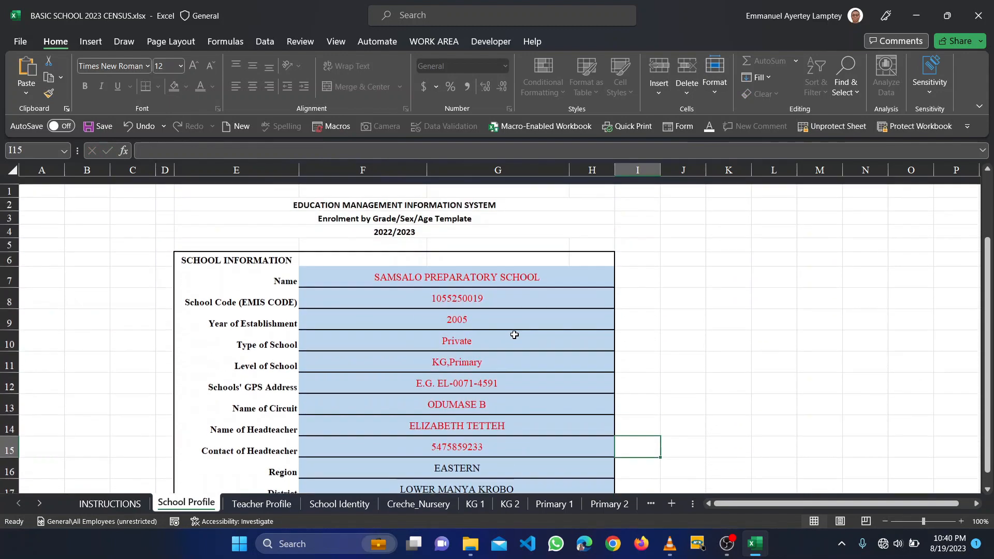
{"action": "scroll", "coordinate": [514, 335], "scroll_direction": "down", "scroll_amount": 1}
{"action": "left_click", "coordinate": [470, 347]}
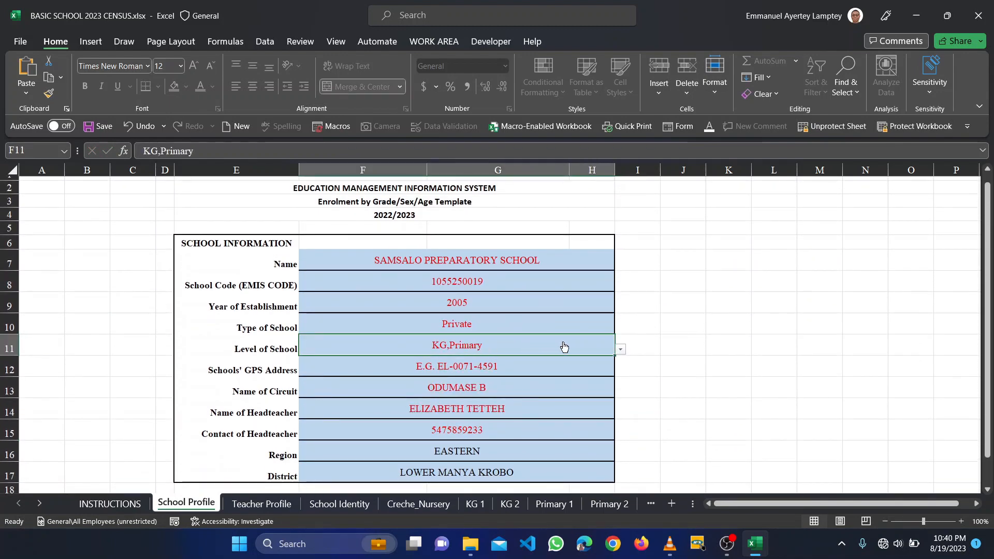
{"action": "left_click", "coordinate": [620, 349]}
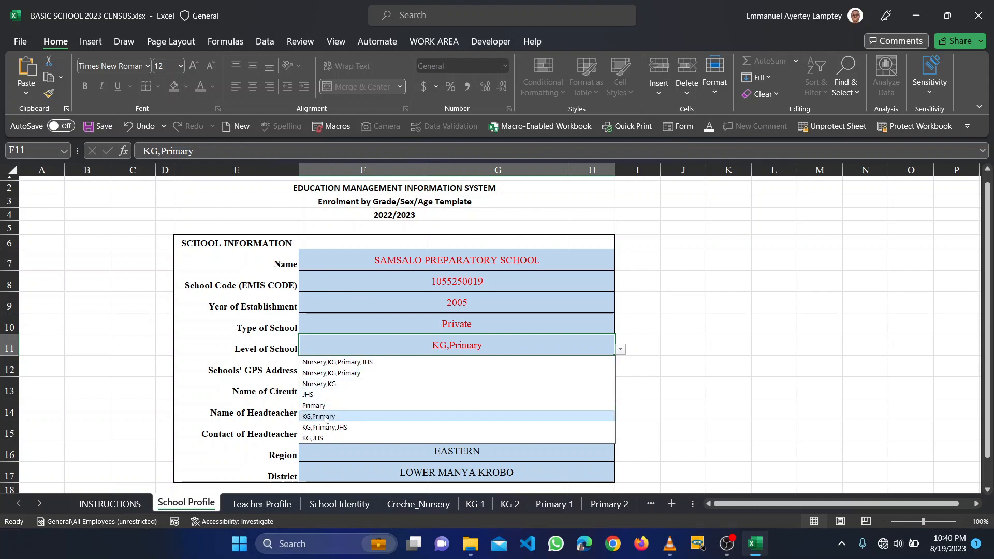
{"action": "left_click", "coordinate": [341, 373]}
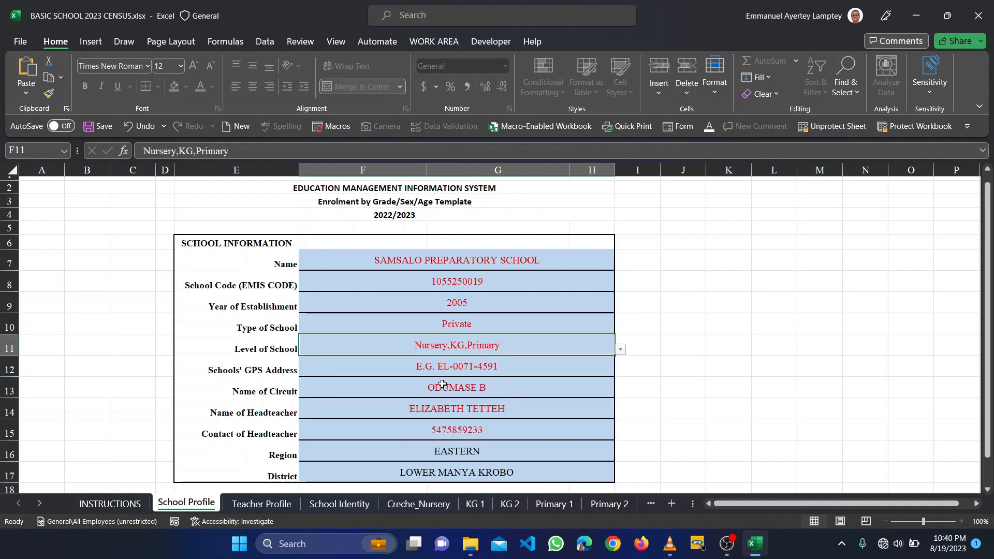
{"action": "scroll", "coordinate": [443, 384], "scroll_direction": "down", "scroll_amount": 3}
{"action": "scroll", "coordinate": [442, 384], "scroll_direction": "up", "scroll_amount": 2}
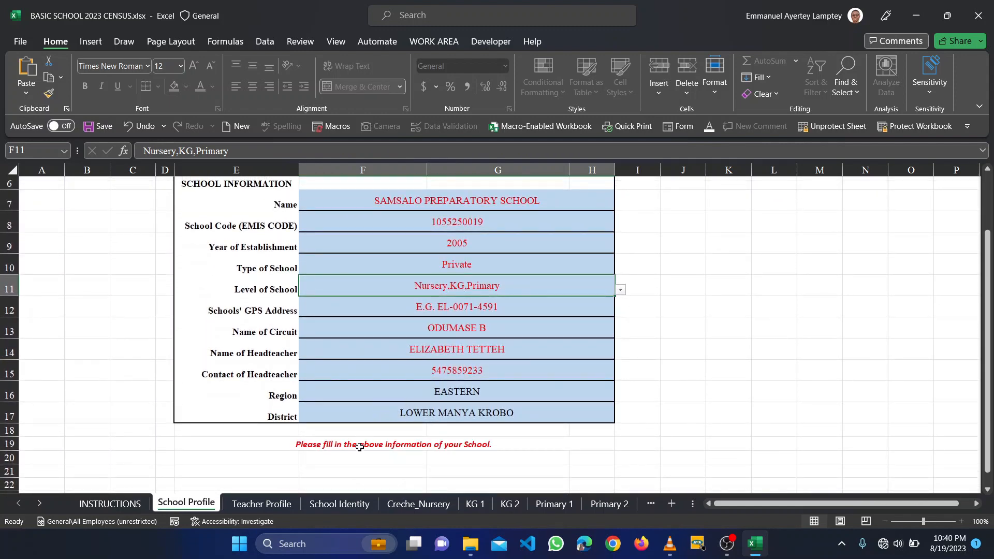
{"action": "left_click", "coordinate": [261, 505]}
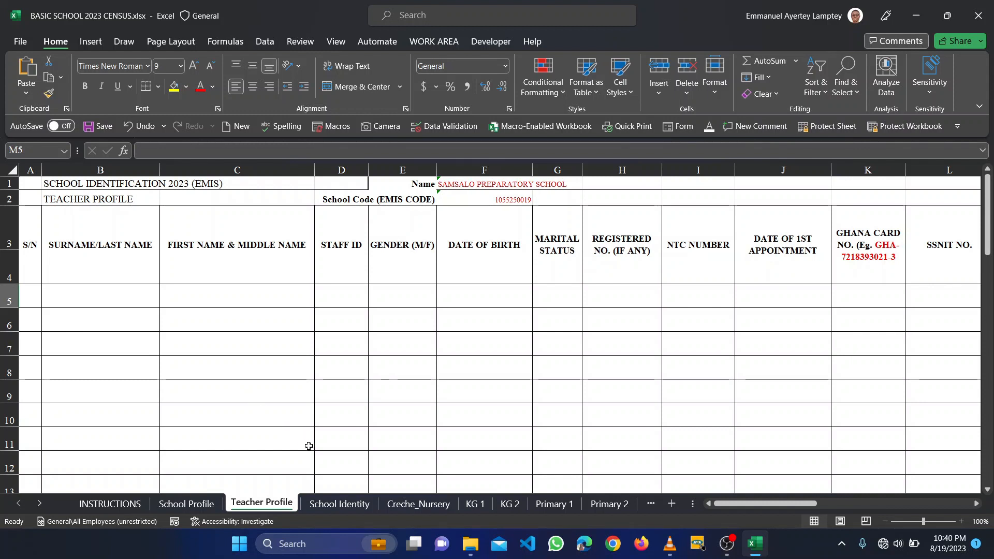
- Compare the School Identity row with School Profile, then scroll across it to GALOP cell J6
{"action": "left_click", "coordinate": [341, 505]}
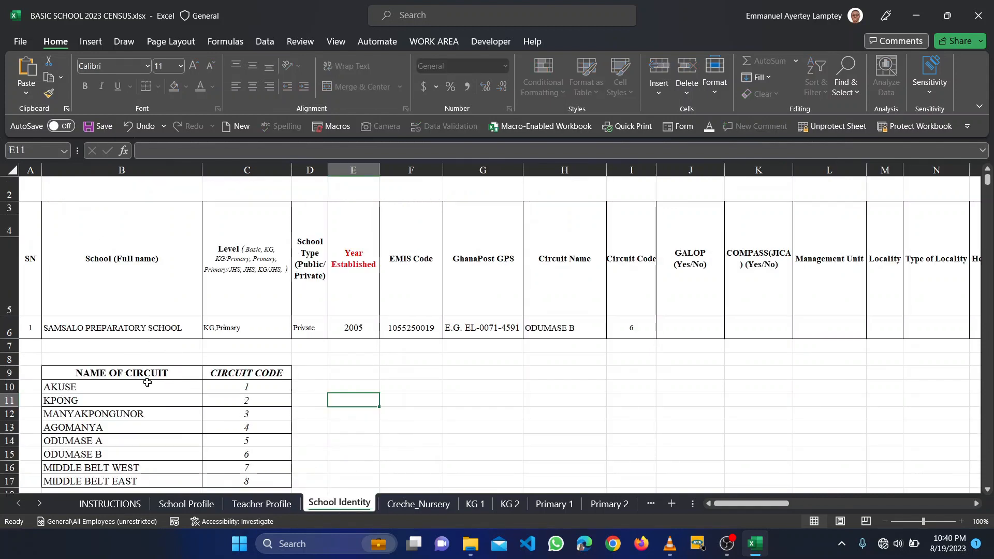
{"action": "left_click", "coordinate": [187, 503]}
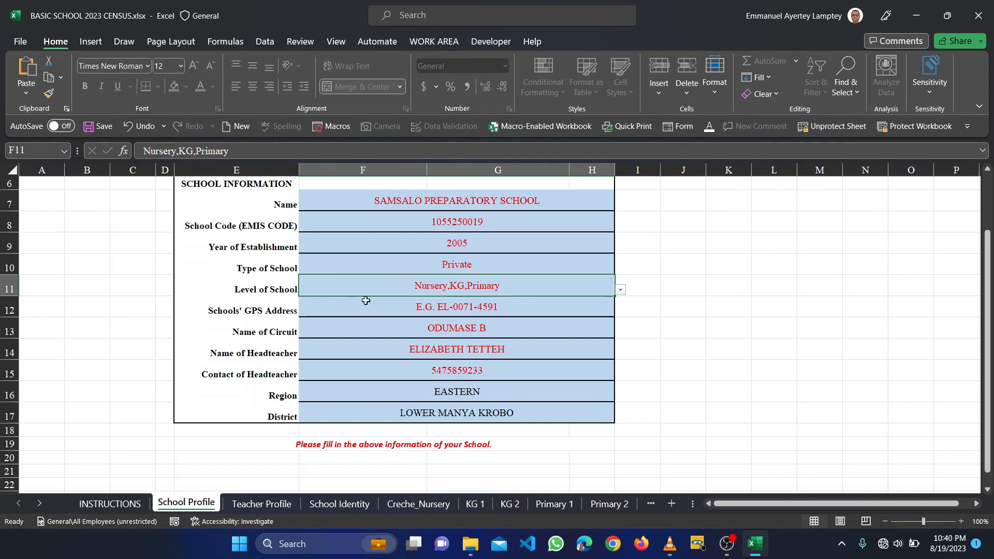
{"action": "scroll", "coordinate": [384, 293], "scroll_direction": "up", "scroll_amount": 1}
{"action": "scroll", "coordinate": [387, 294], "scroll_direction": "down", "scroll_amount": 1}
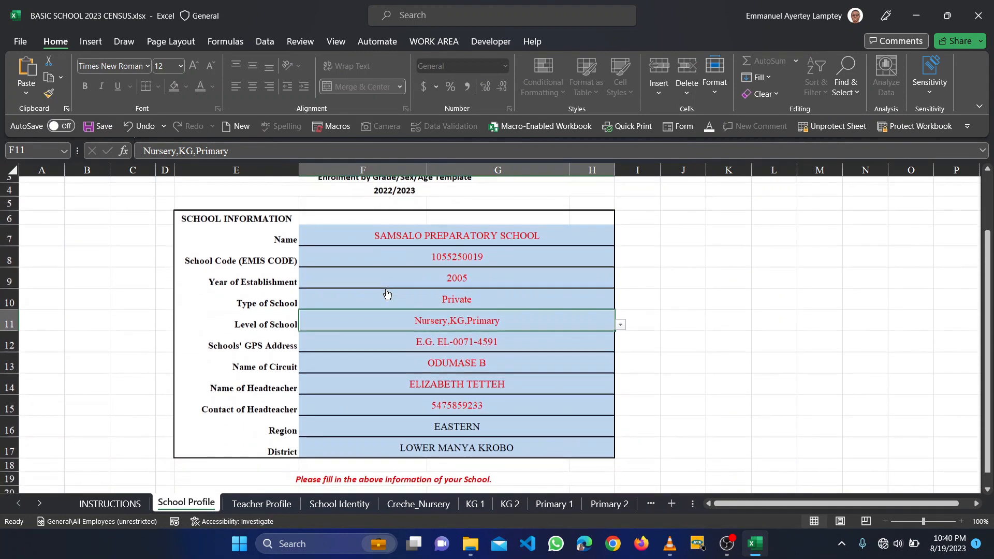
{"action": "left_click", "coordinate": [322, 505]}
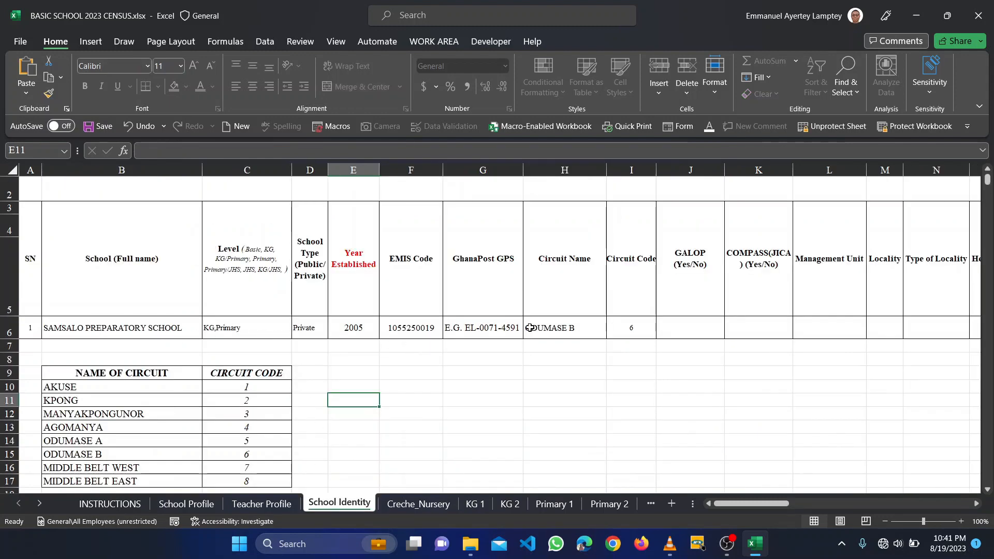
{"action": "scroll", "coordinate": [405, 318], "scroll_direction": "right", "scroll_amount": 1}
{"action": "scroll", "coordinate": [405, 317], "scroll_direction": "down", "scroll_amount": 1}
{"action": "scroll", "coordinate": [344, 318], "scroll_direction": "down", "scroll_amount": 1}
{"action": "scroll", "coordinate": [344, 318], "scroll_direction": "right", "scroll_amount": 1}
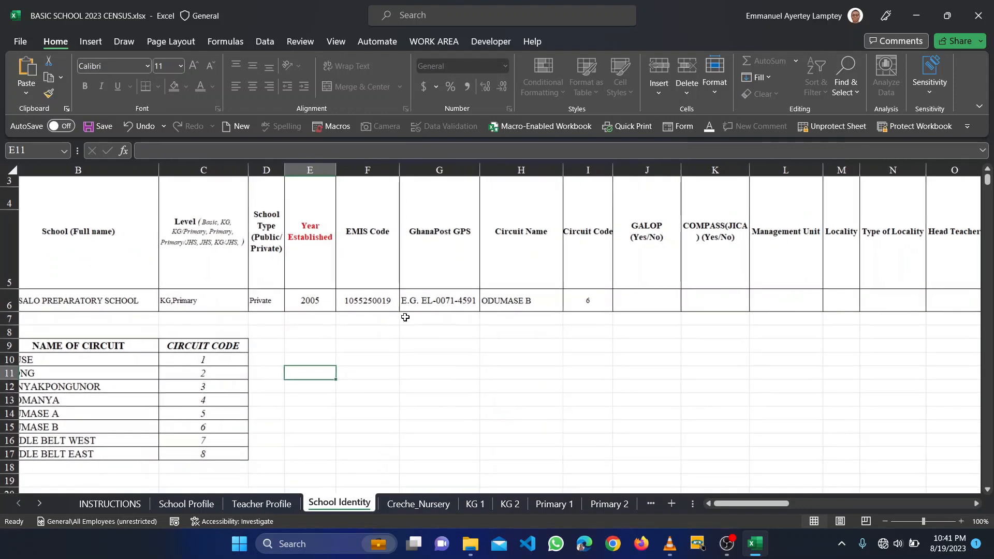
{"action": "scroll", "coordinate": [344, 316], "scroll_direction": "left", "scroll_amount": 2}
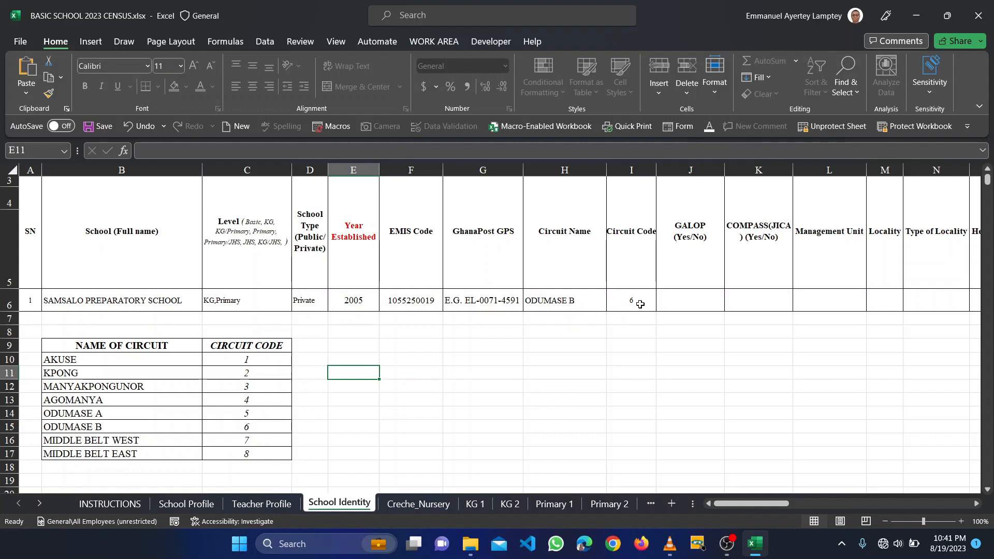
{"action": "scroll", "coordinate": [640, 300], "scroll_direction": "right", "scroll_amount": 3}
{"action": "scroll", "coordinate": [640, 299], "scroll_direction": "left", "scroll_amount": 3}
{"action": "scroll", "coordinate": [430, 375], "scroll_direction": "right", "scroll_amount": 3}
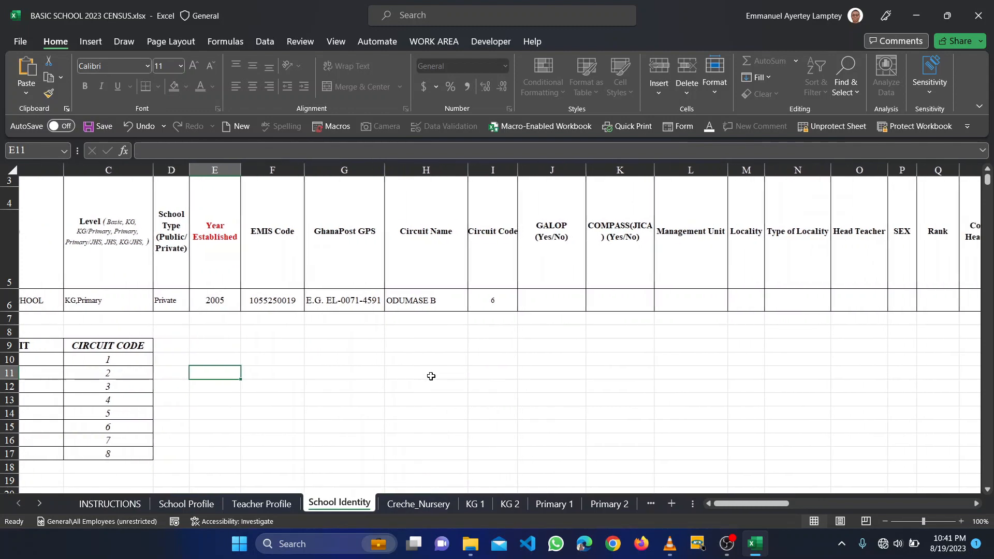
{"action": "scroll", "coordinate": [431, 376], "scroll_direction": "left", "scroll_amount": 3}
{"action": "scroll", "coordinate": [431, 376], "scroll_direction": "up", "scroll_amount": 1}
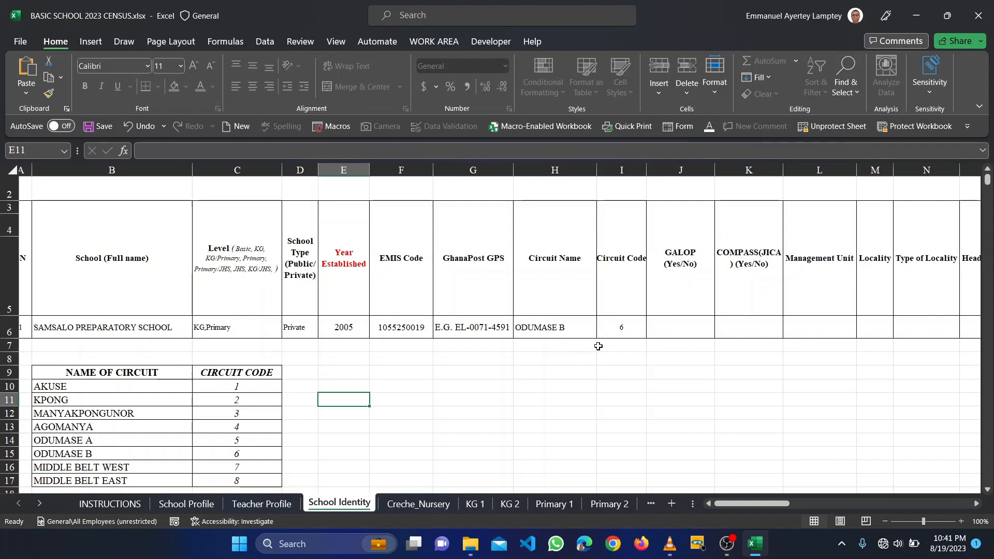
{"action": "scroll", "coordinate": [598, 346], "scroll_direction": "right", "scroll_amount": 3}
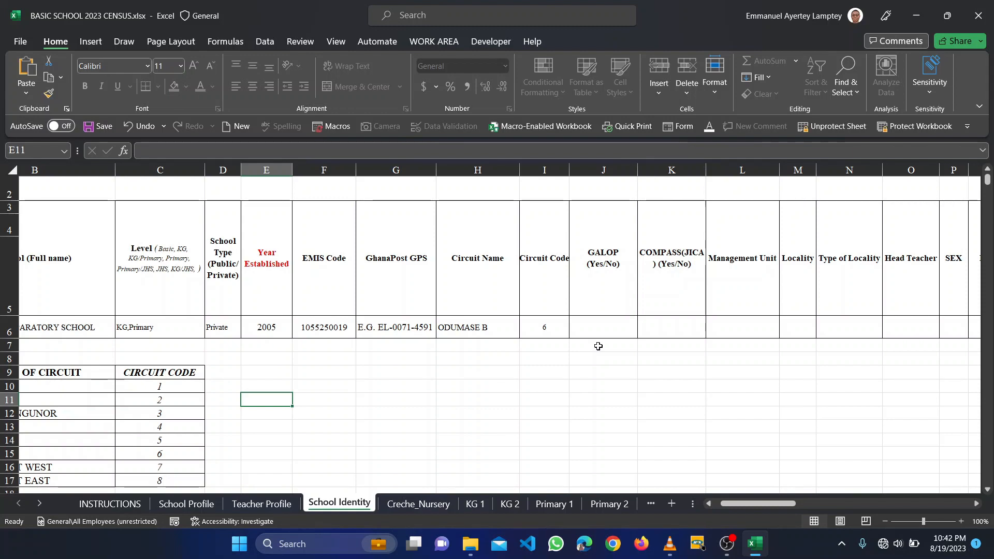
{"action": "left_click", "coordinate": [599, 332]}
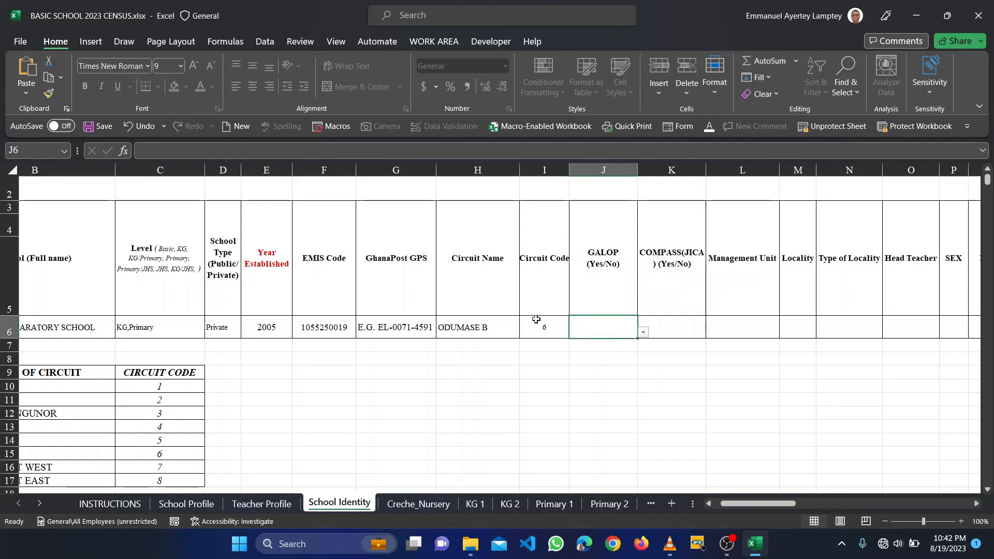
- Answer No for both GALOP and COMPASS (JICA) in the School Identity row
{"action": "scroll", "coordinate": [474, 310], "scroll_direction": "right", "scroll_amount": 2}
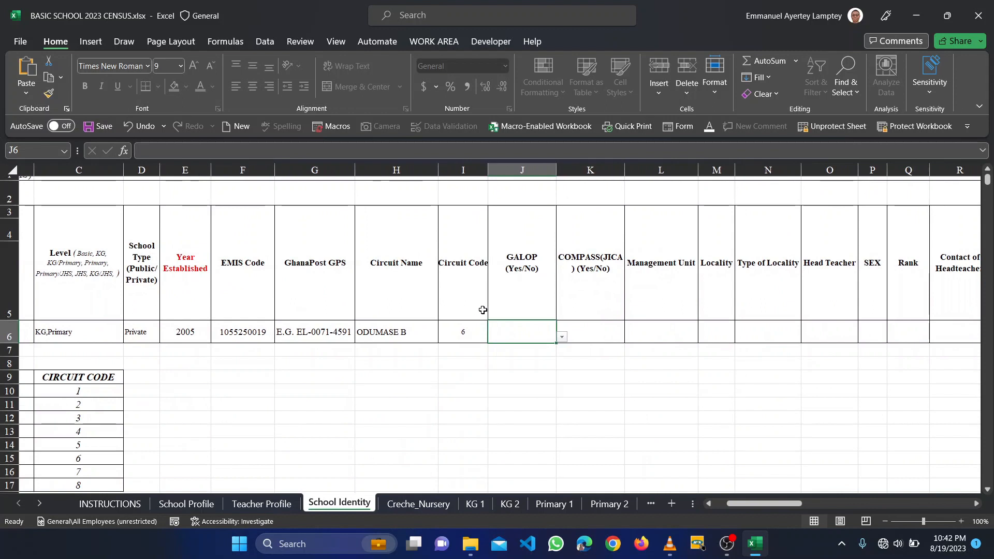
{"action": "left_click", "coordinate": [562, 337]}
{"action": "left_click", "coordinate": [494, 361]}
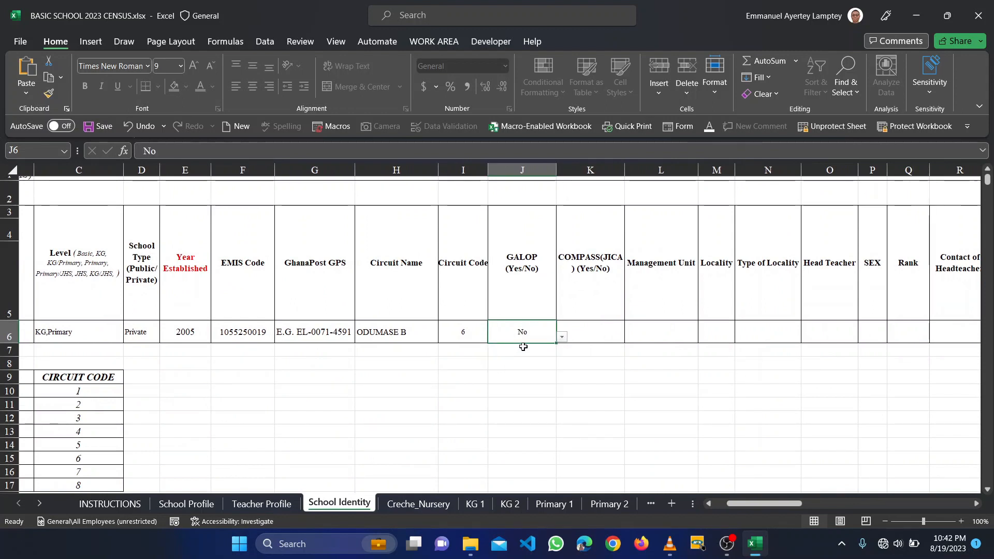
{"action": "left_click", "coordinate": [603, 332]}
{"action": "left_click", "coordinate": [632, 339]}
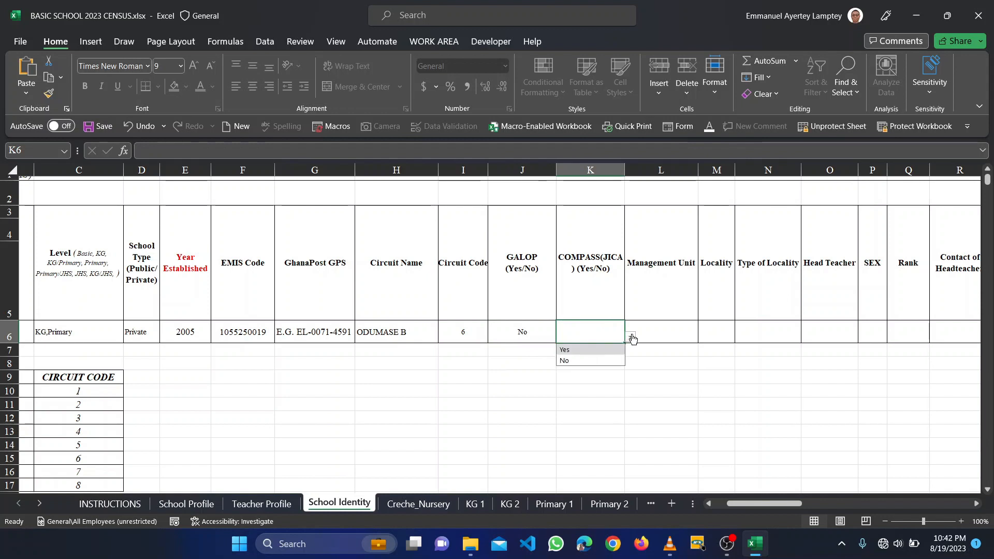
{"action": "left_click", "coordinate": [572, 359]}
- Enter PRIVATE as the Management Unit and ODUMASE as the locality
{"action": "left_click", "coordinate": [654, 337]}
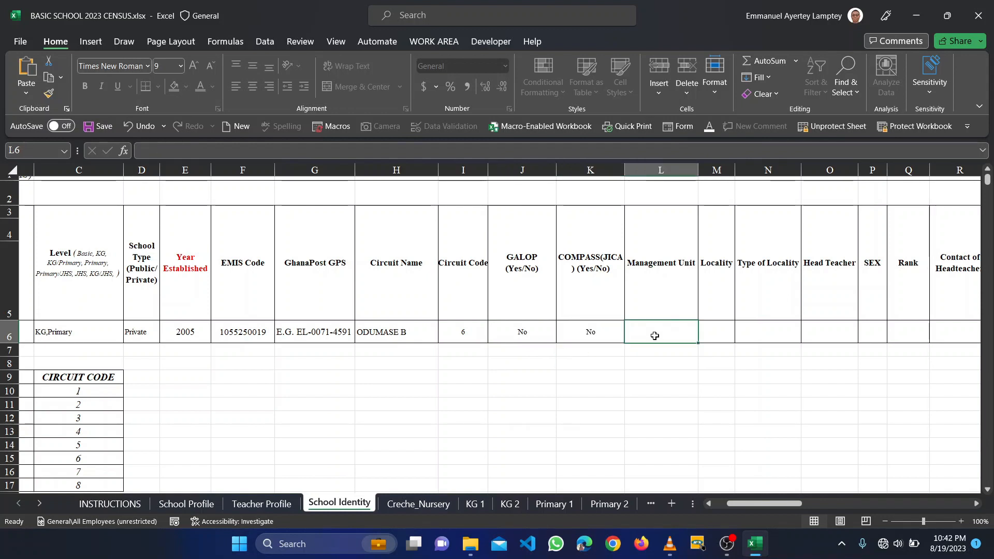
{"action": "type", "text": "pR"}
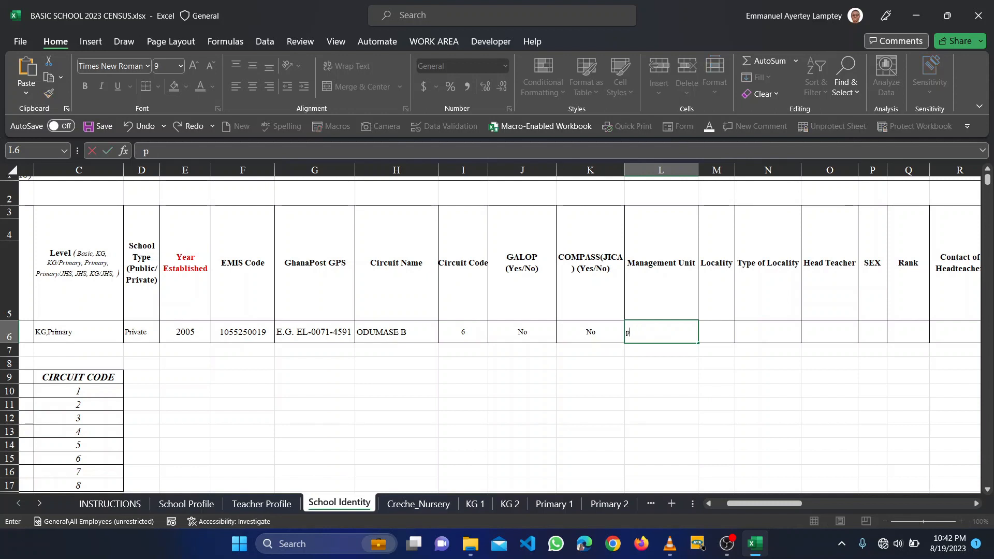
{"action": "key", "text": "BackSpace"}
{"action": "type", "text": "PRI"}
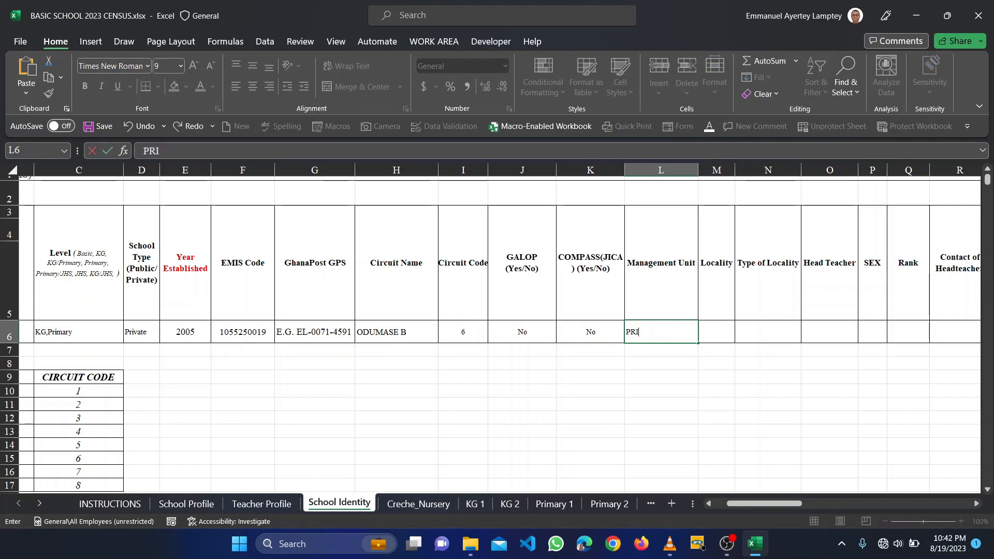
{"action": "type", "text": "VATE"}
{"action": "key", "text": "Tab"}
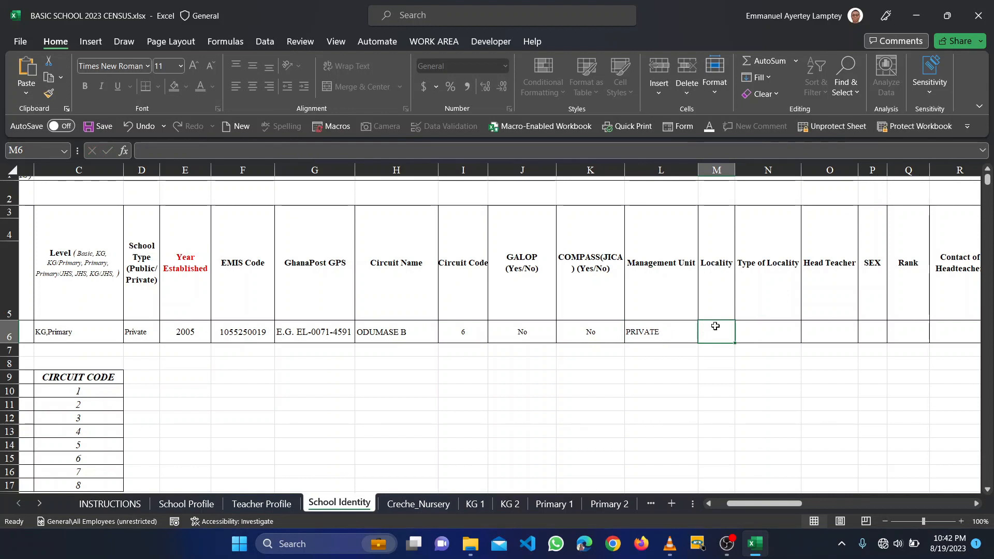
{"action": "type", "text": "ODUMASE"}
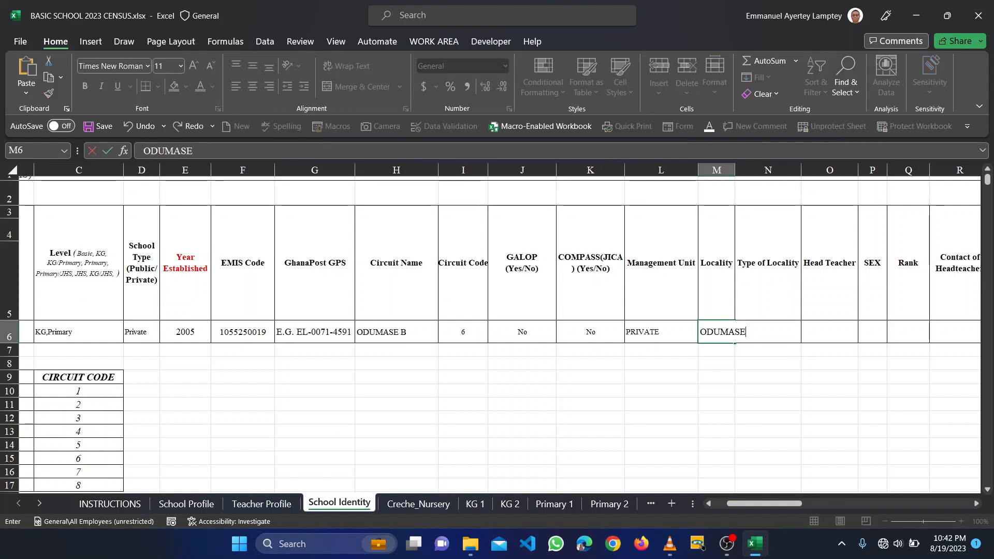
{"action": "key", "text": "Tab"}
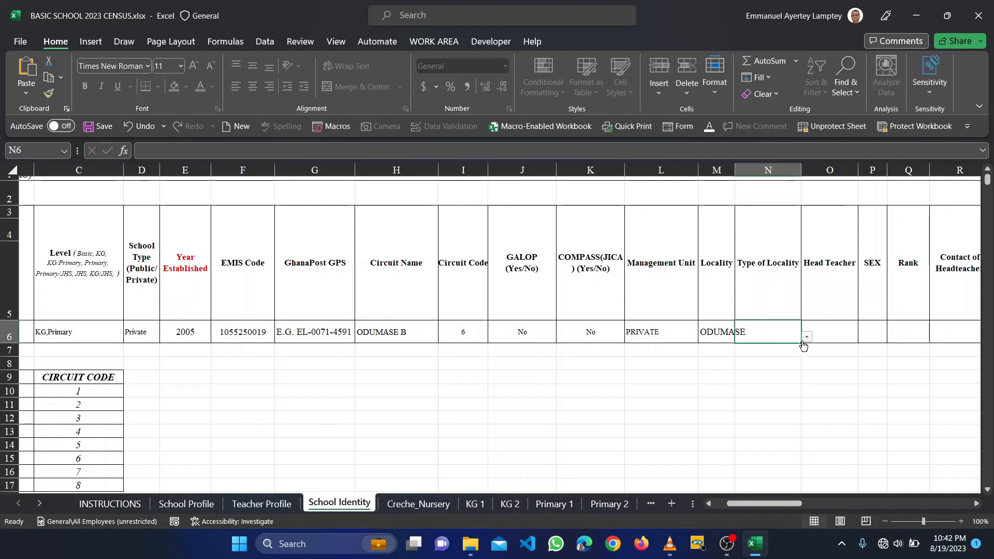
- Set Type of Locality to Urban and scroll right past the Head Teacher and Rank columns
{"action": "left_click", "coordinate": [807, 339]}
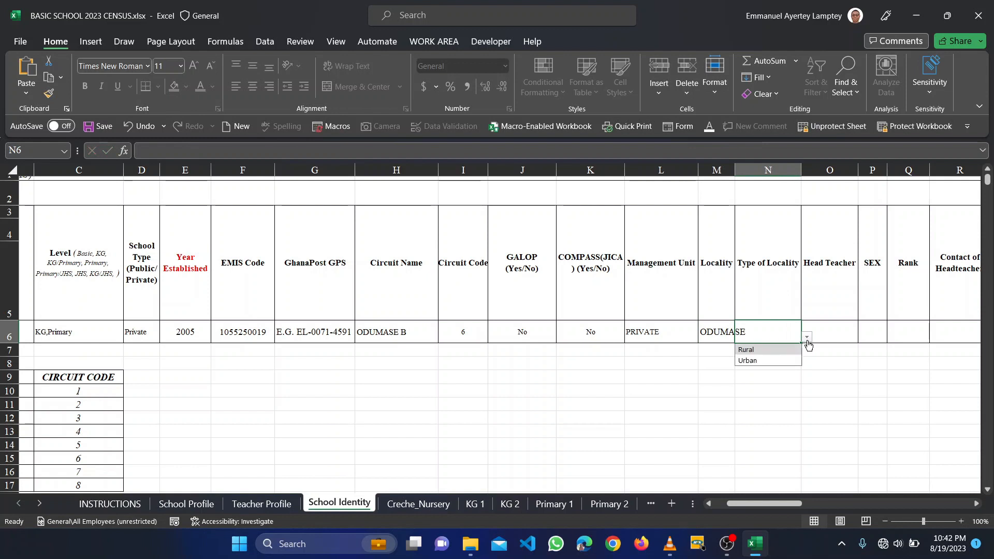
{"action": "left_click", "coordinate": [748, 361]}
{"action": "scroll", "coordinate": [841, 326], "scroll_direction": "right", "scroll_amount": 2}
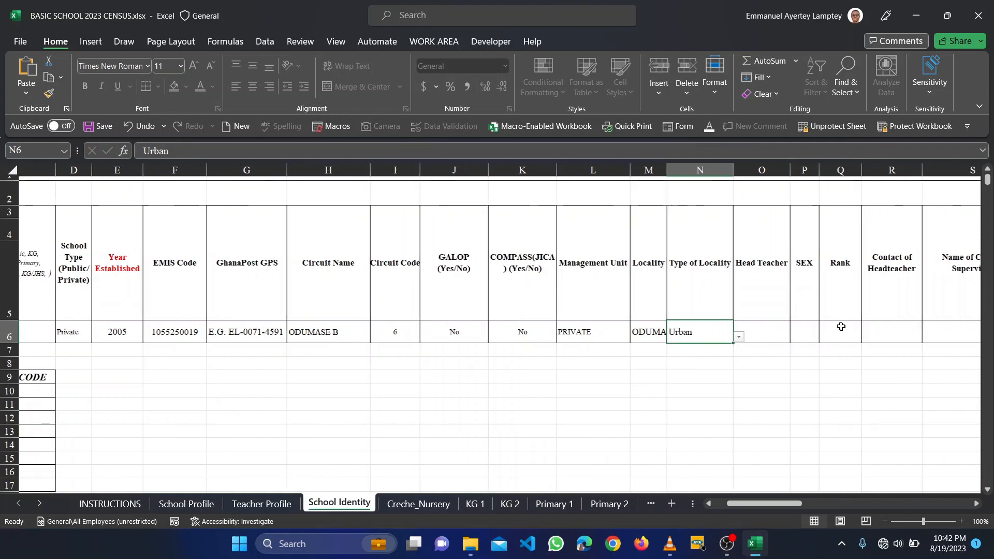
{"action": "left_click", "coordinate": [690, 334]}
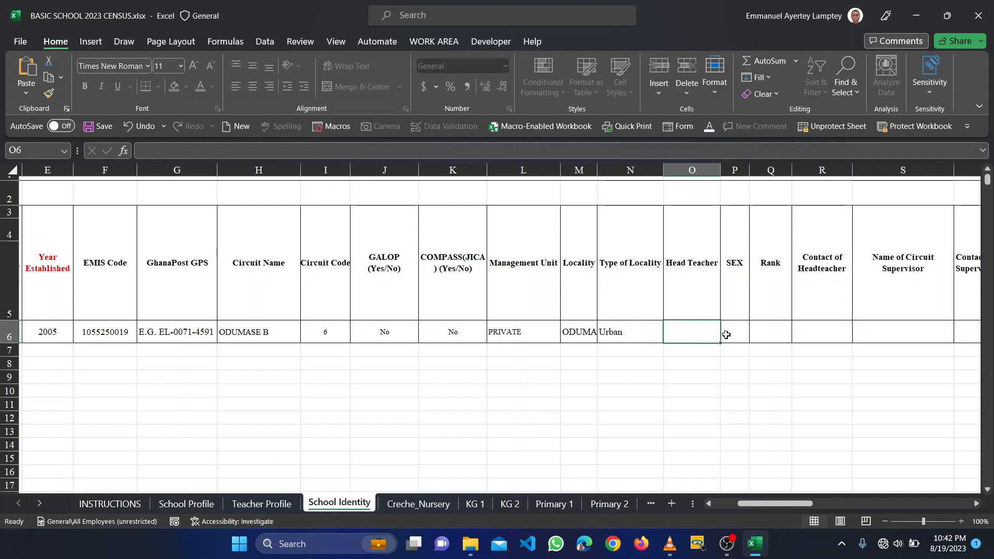
{"action": "scroll", "coordinate": [735, 335], "scroll_direction": "right", "scroll_amount": 1}
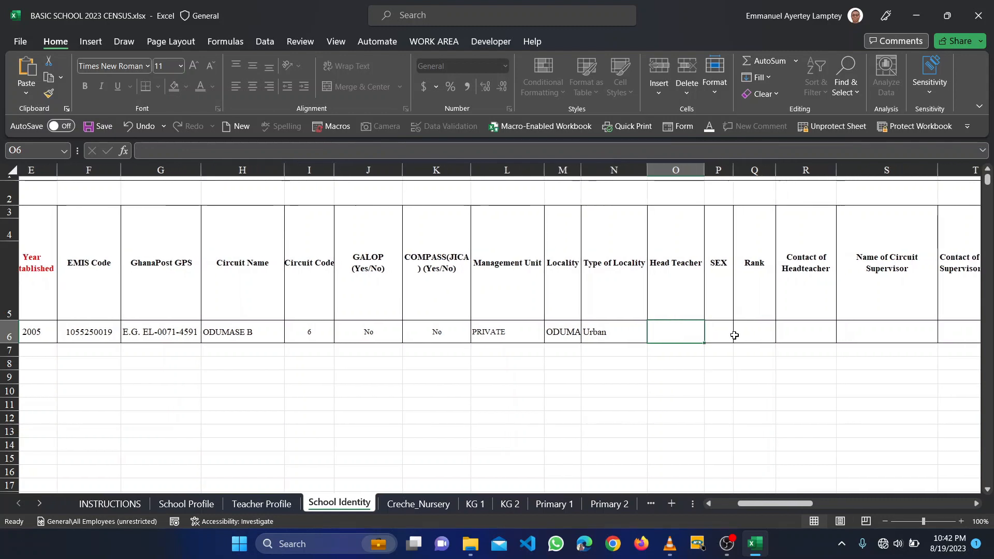
{"action": "key", "text": "Right"}
{"action": "key", "text": "Right"}
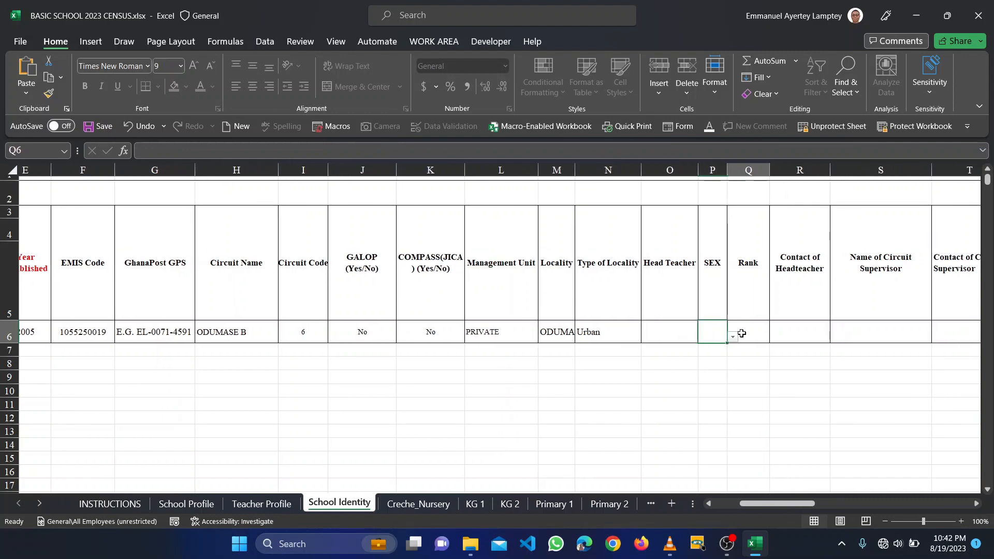
{"action": "scroll", "coordinate": [747, 333], "scroll_direction": "right", "scroll_amount": 2}
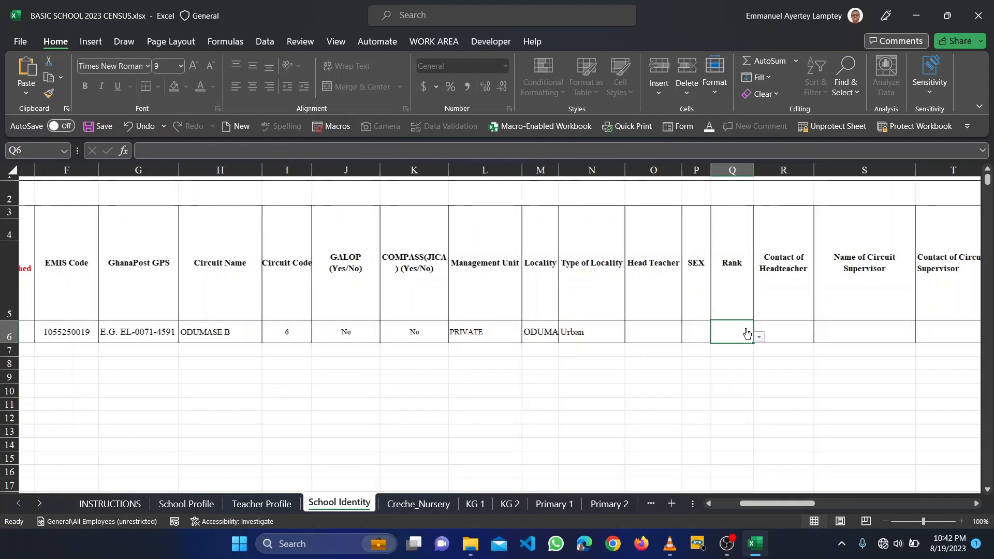
{"action": "scroll", "coordinate": [767, 329], "scroll_direction": "right", "scroll_amount": 3}
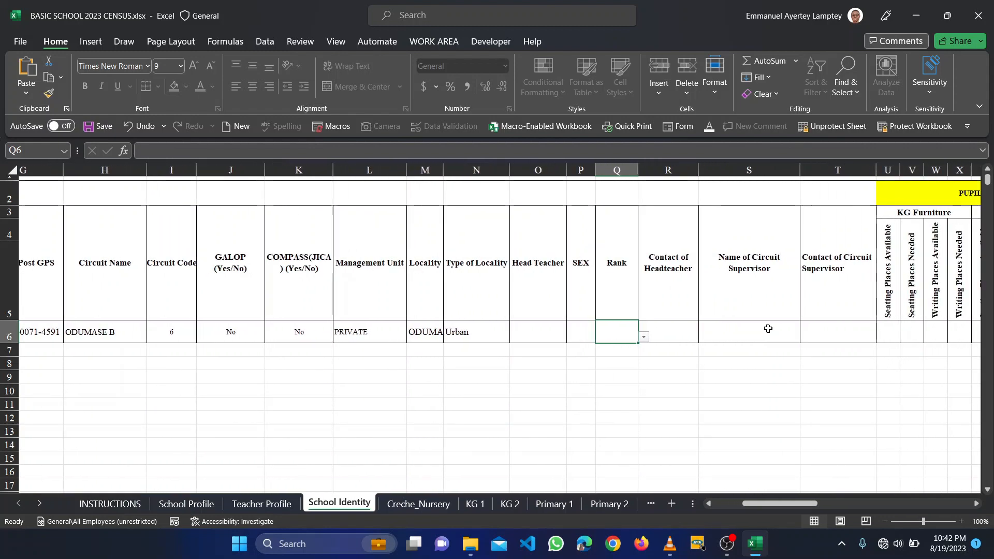
{"action": "scroll", "coordinate": [747, 329], "scroll_direction": "right", "scroll_amount": 1}
{"action": "scroll", "coordinate": [748, 329], "scroll_direction": "right", "scroll_amount": 6}
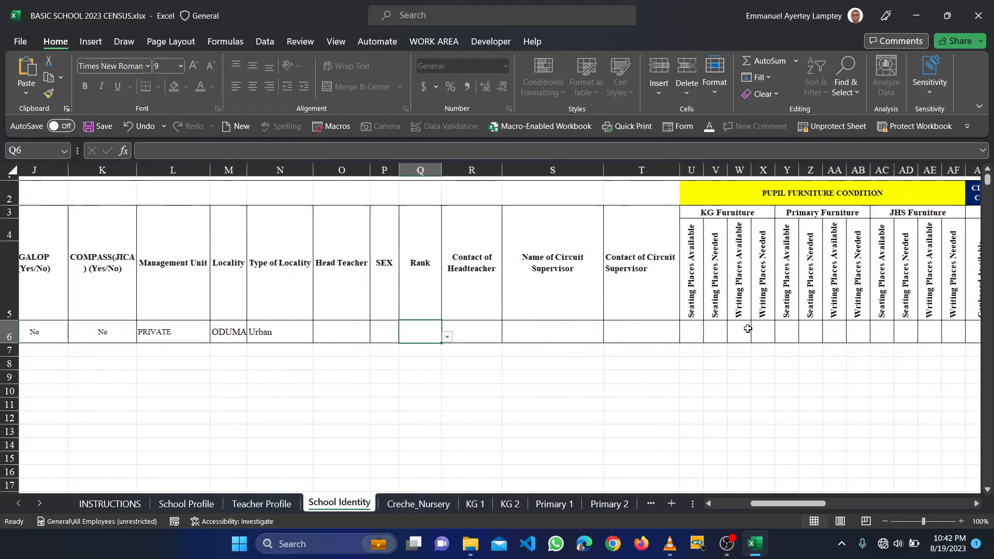
{"action": "scroll", "coordinate": [603, 337], "scroll_direction": "right", "scroll_amount": 4}
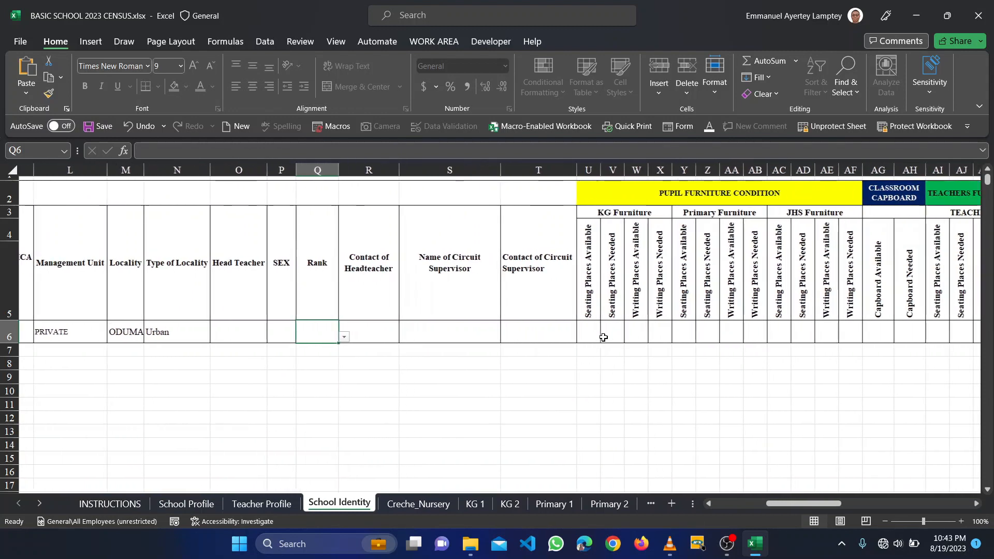
{"action": "scroll", "coordinate": [582, 295], "scroll_direction": "right", "scroll_amount": 2}
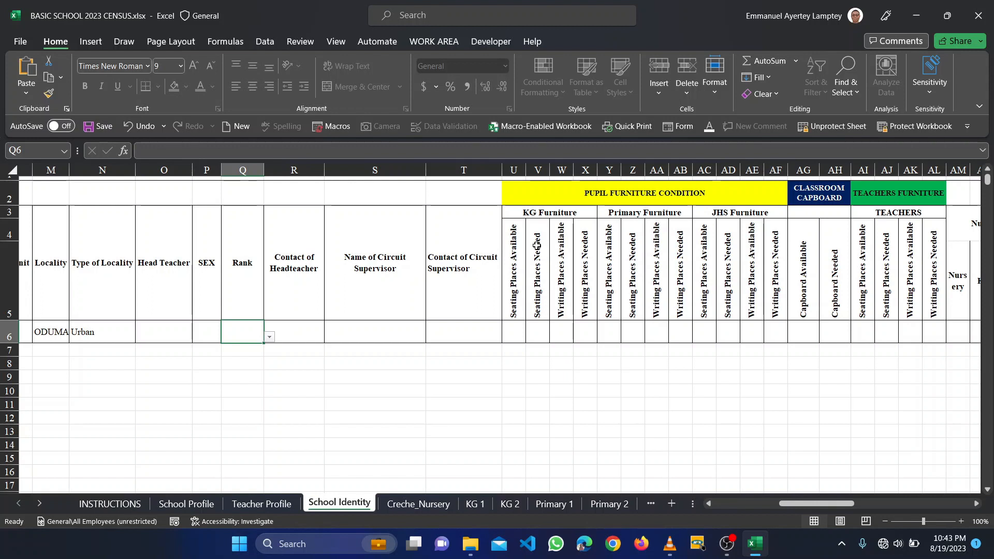
- Record KG seating places as 10 available and 20 needed
{"action": "left_click", "coordinate": [514, 334]}
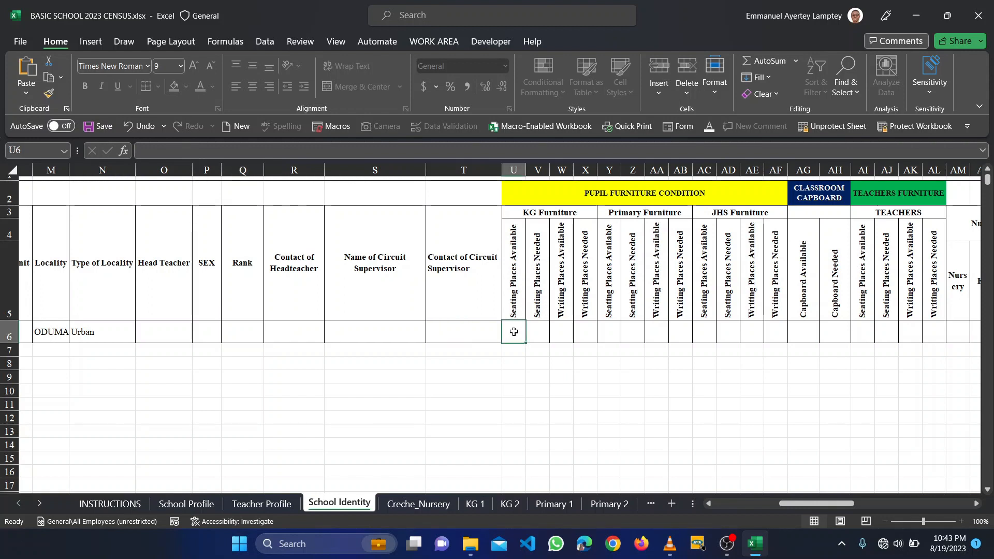
{"action": "type", "text": "10"}
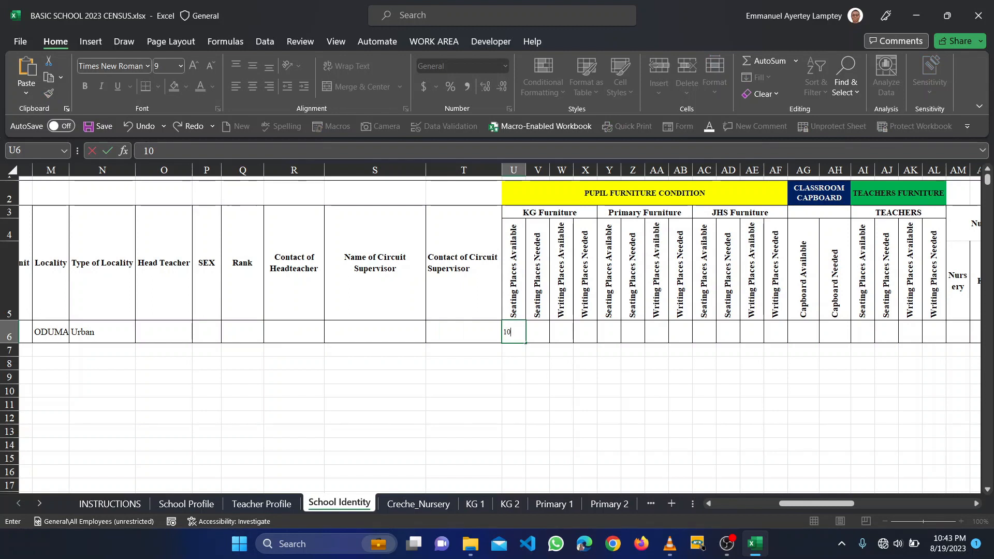
{"action": "key", "text": "Tab"}
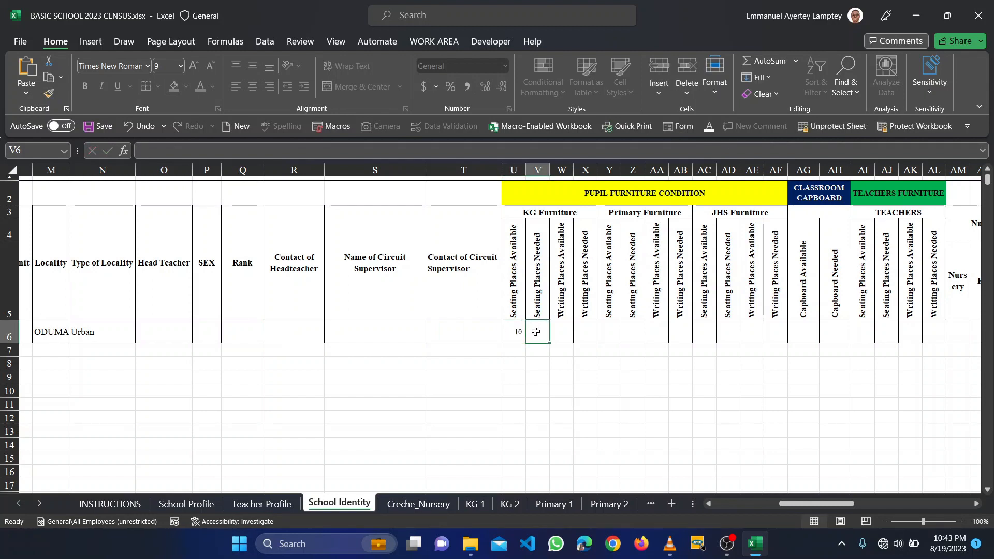
{"action": "type", "text": "20"}
{"action": "key", "text": "Tab"}
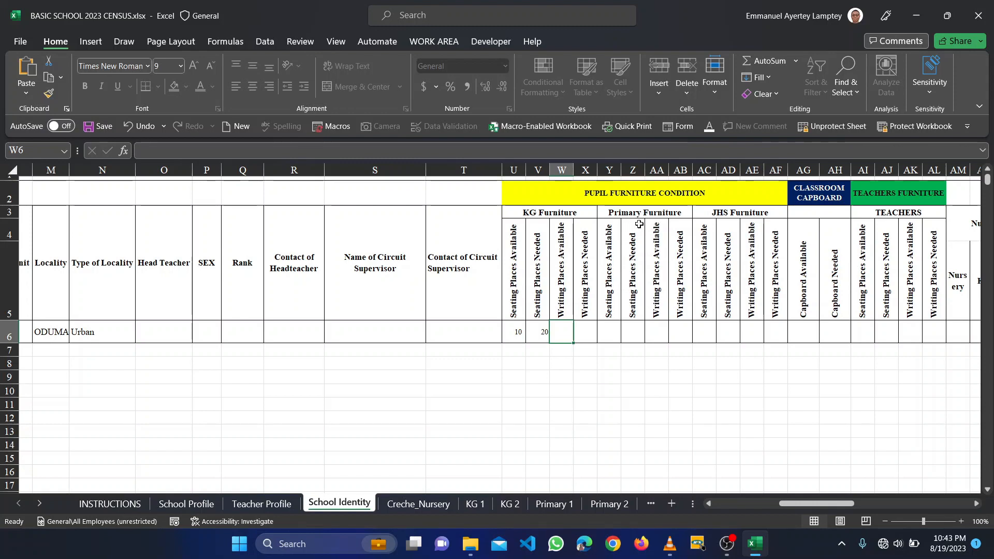
- Move right along row 6 past the Capboard columns toward the classroom counts
{"action": "scroll", "coordinate": [658, 268], "scroll_direction": "right", "scroll_amount": 2}
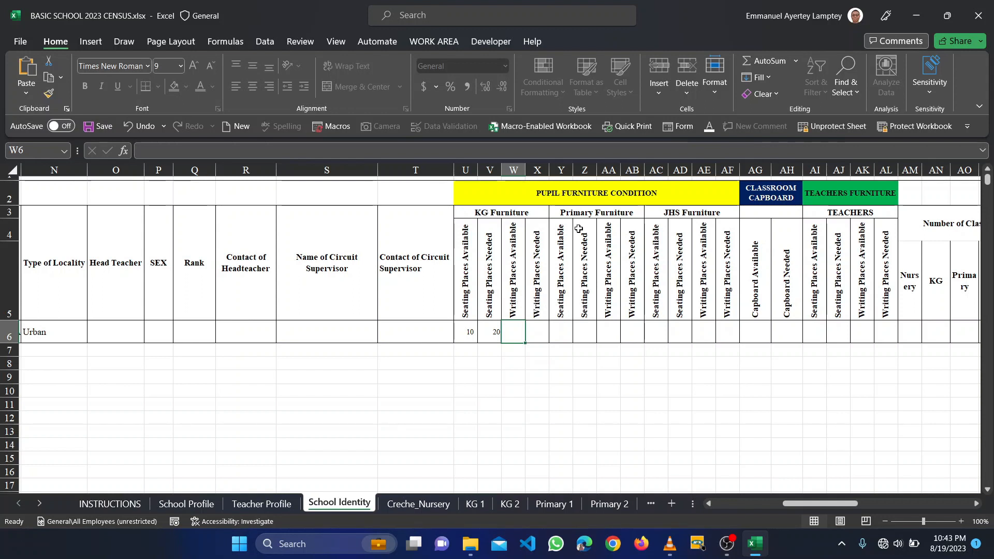
{"action": "scroll", "coordinate": [609, 257], "scroll_direction": "right", "scroll_amount": 1}
{"action": "scroll", "coordinate": [609, 258], "scroll_direction": "right", "scroll_amount": 1}
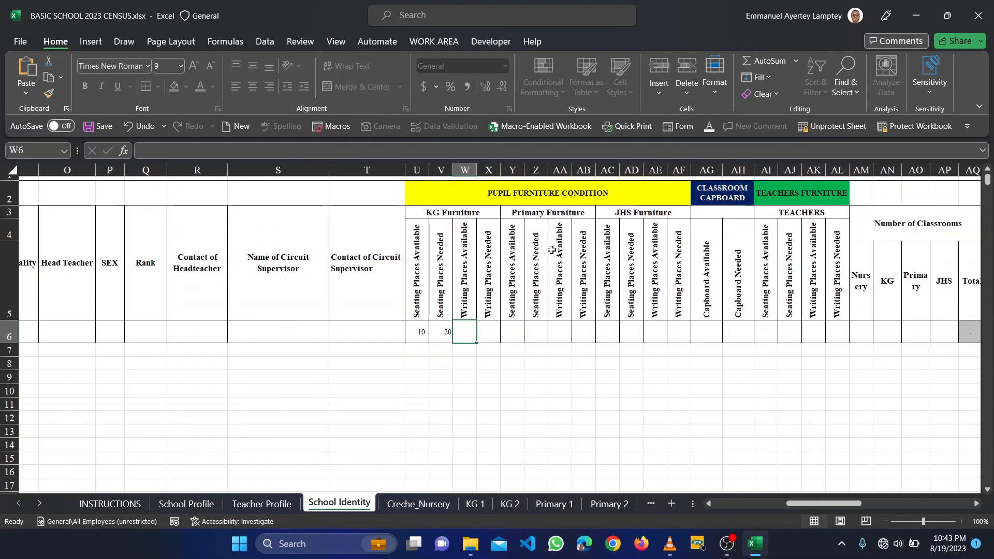
{"action": "scroll", "coordinate": [552, 250], "scroll_direction": "right", "scroll_amount": 3}
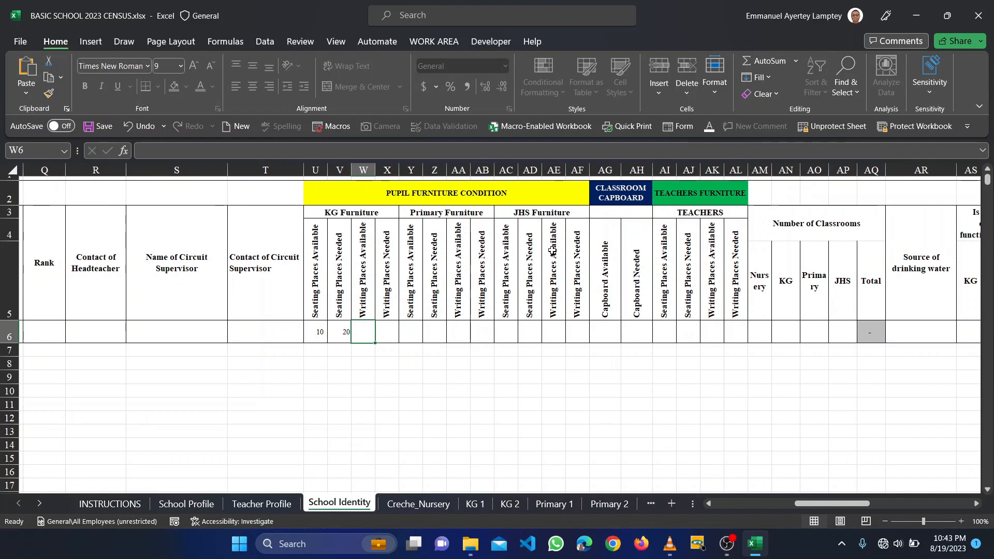
{"action": "scroll", "coordinate": [552, 250], "scroll_direction": "right", "scroll_amount": 1}
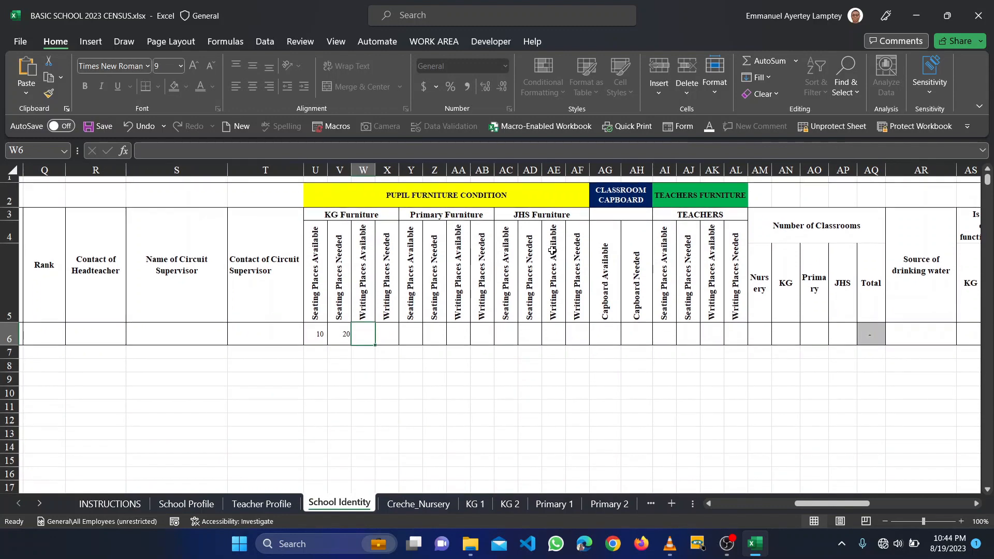
{"action": "scroll", "coordinate": [552, 250], "scroll_direction": "right", "scroll_amount": 1}
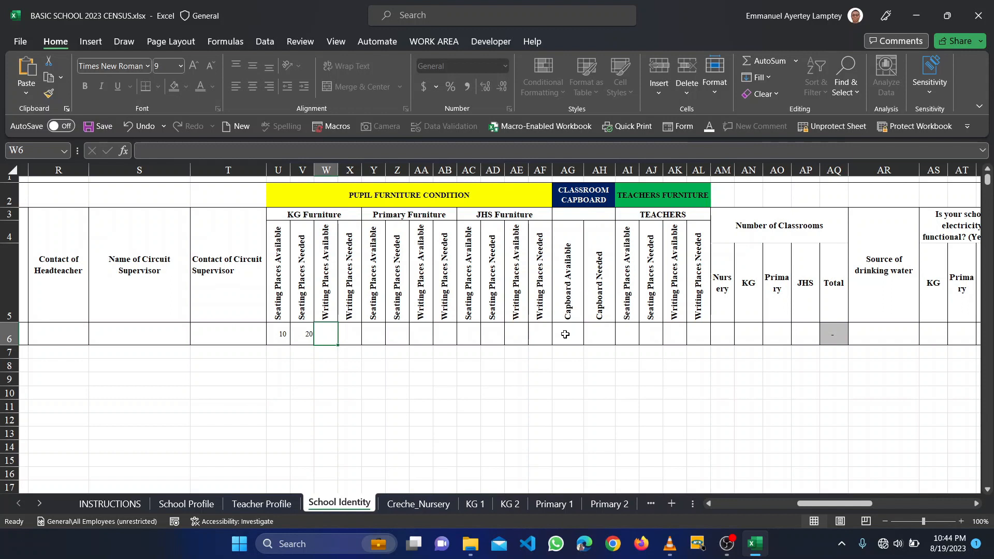
{"action": "left_click", "coordinate": [568, 316]}
{"action": "left_click", "coordinate": [573, 330]}
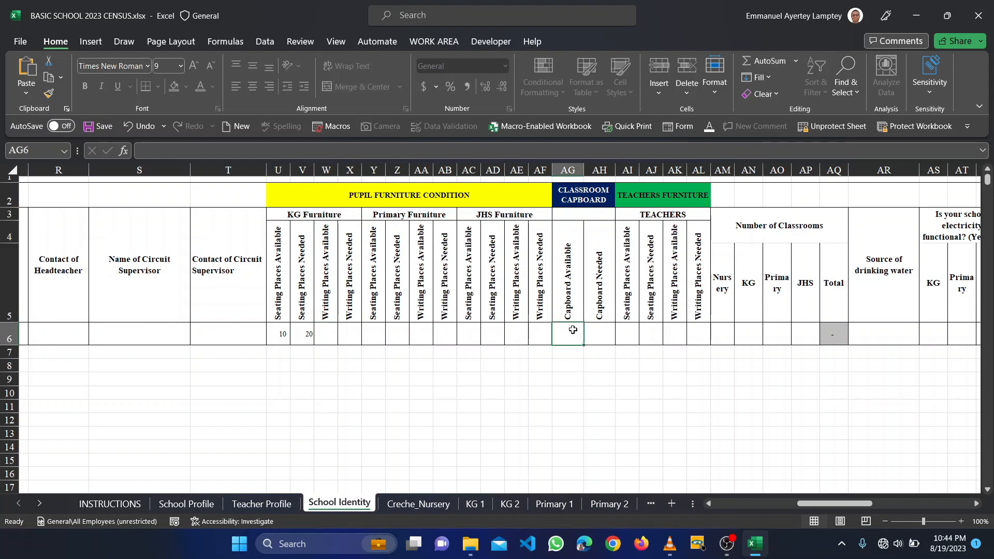
{"action": "left_click", "coordinate": [593, 333]}
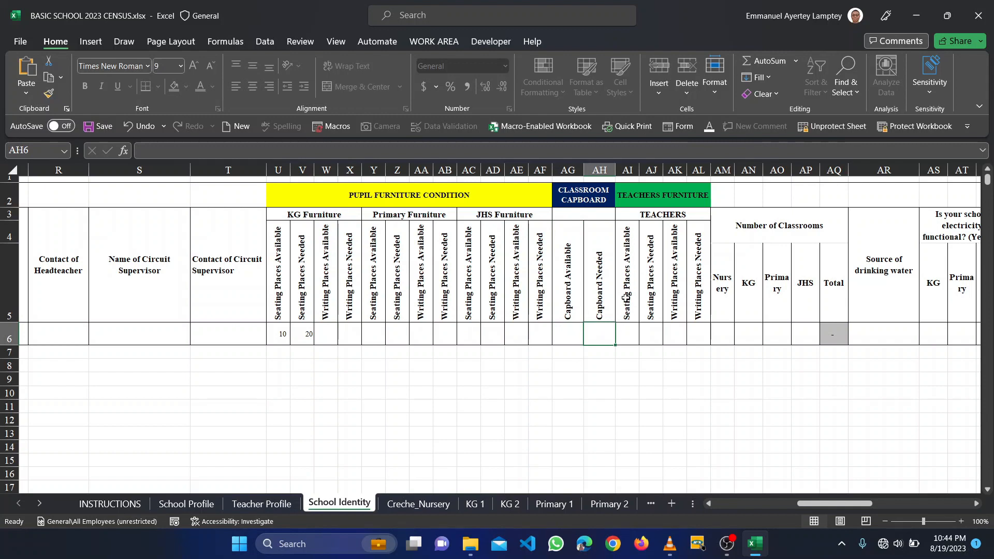
{"action": "scroll", "coordinate": [626, 299], "scroll_direction": "right", "scroll_amount": 1}
{"action": "scroll", "coordinate": [626, 298], "scroll_direction": "right", "scroll_amount": 1}
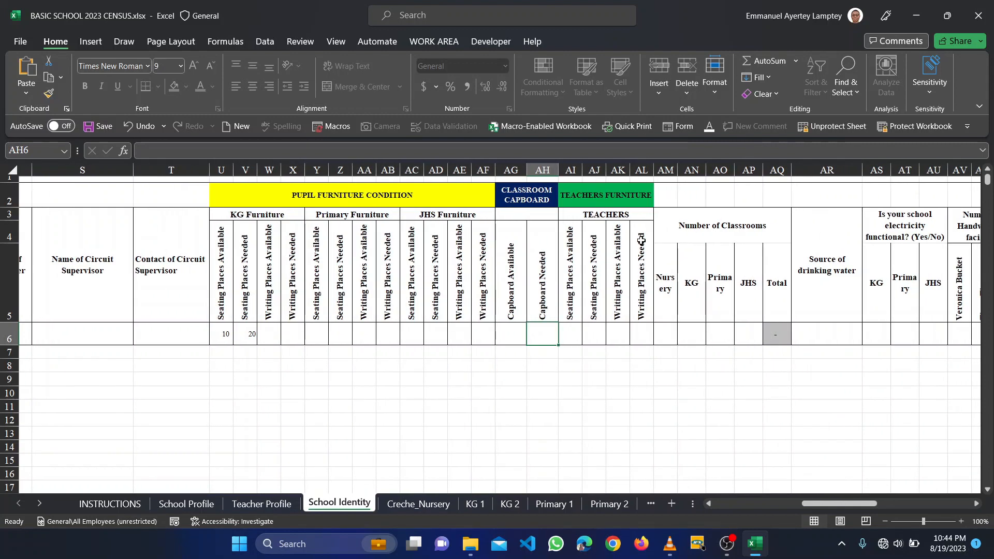
{"action": "left_click", "coordinate": [593, 330]}
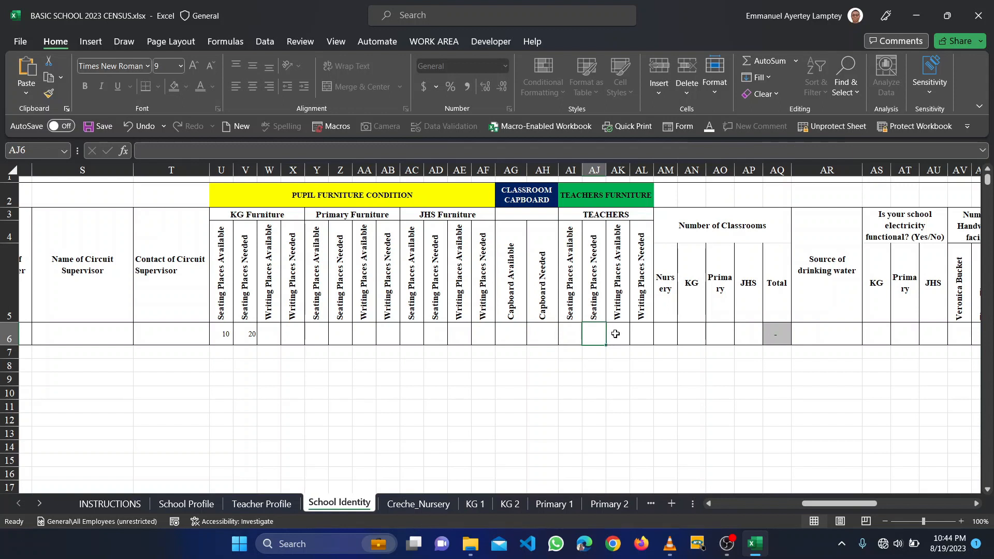
- Enter classroom counts: Nursery 2, KG 3 (corrected from 2), Primary 6
{"action": "left_click", "coordinate": [663, 330]}
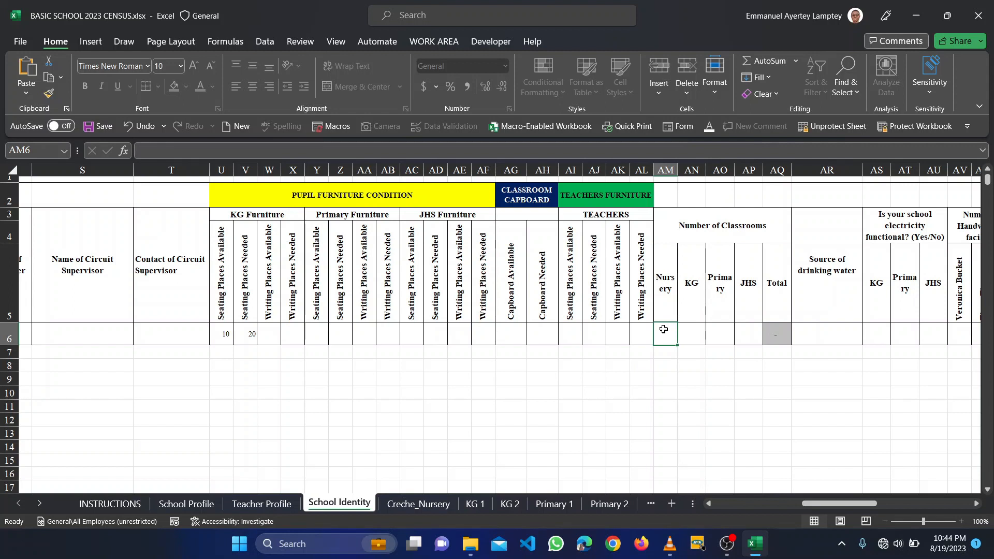
{"action": "type", "text": "2"}
{"action": "key", "text": "Tab"}
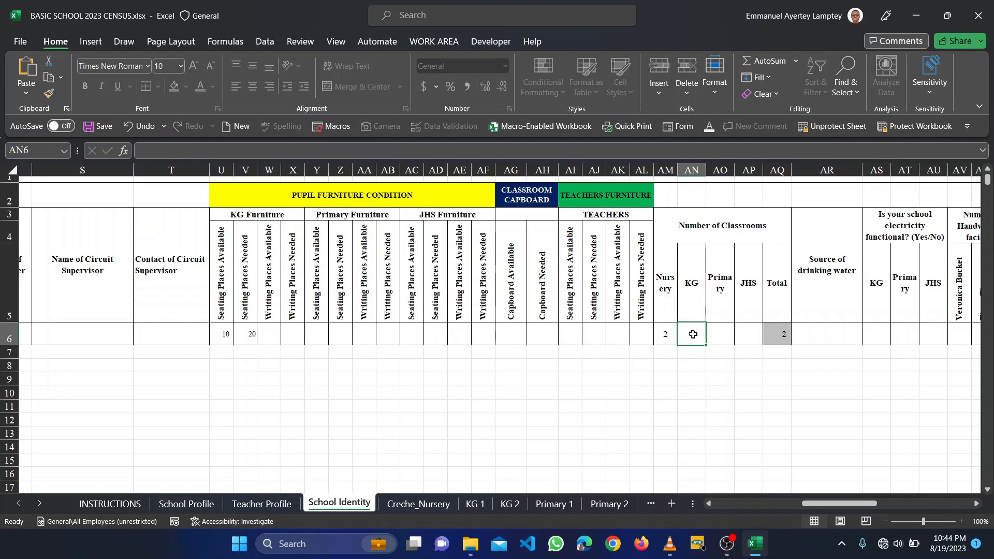
{"action": "type", "text": "2"}
{"action": "key", "text": "Tab"}
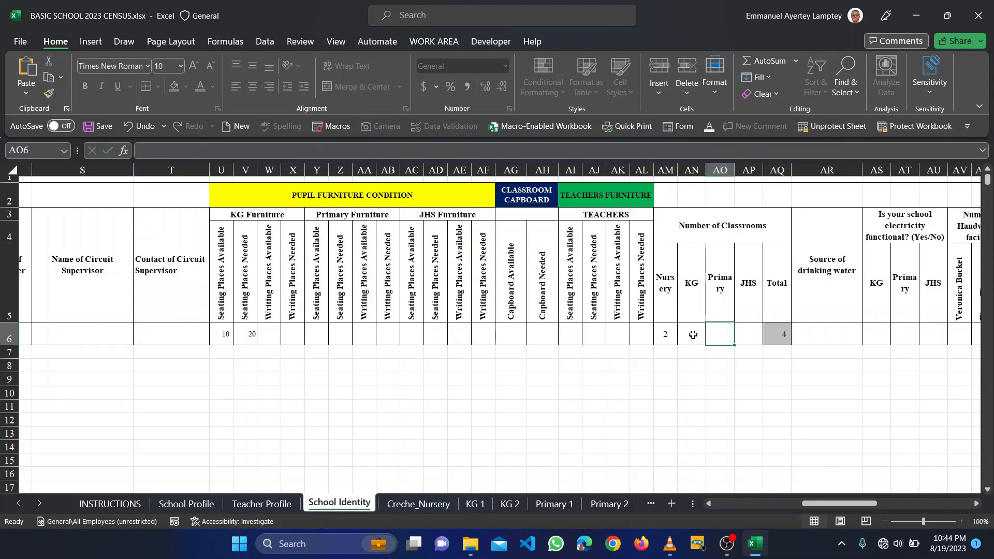
{"action": "left_click", "coordinate": [696, 333]}
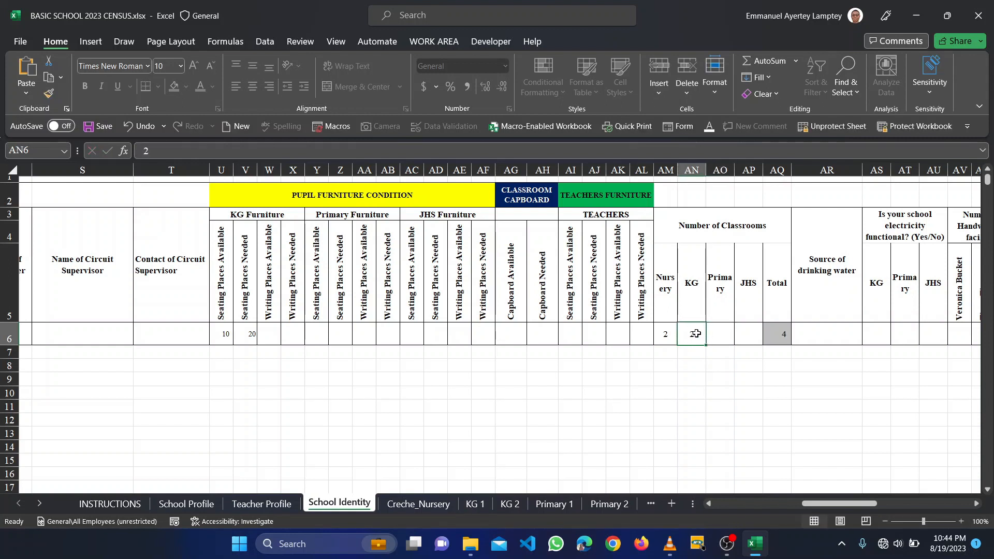
{"action": "type", "text": "3"}
{"action": "key", "text": "Tab"}
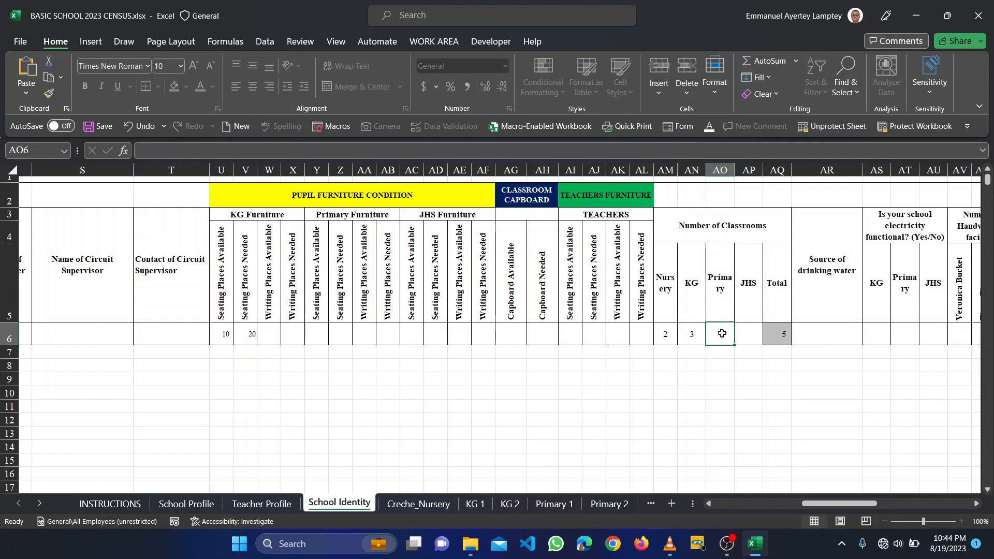
{"action": "type", "text": "6"}
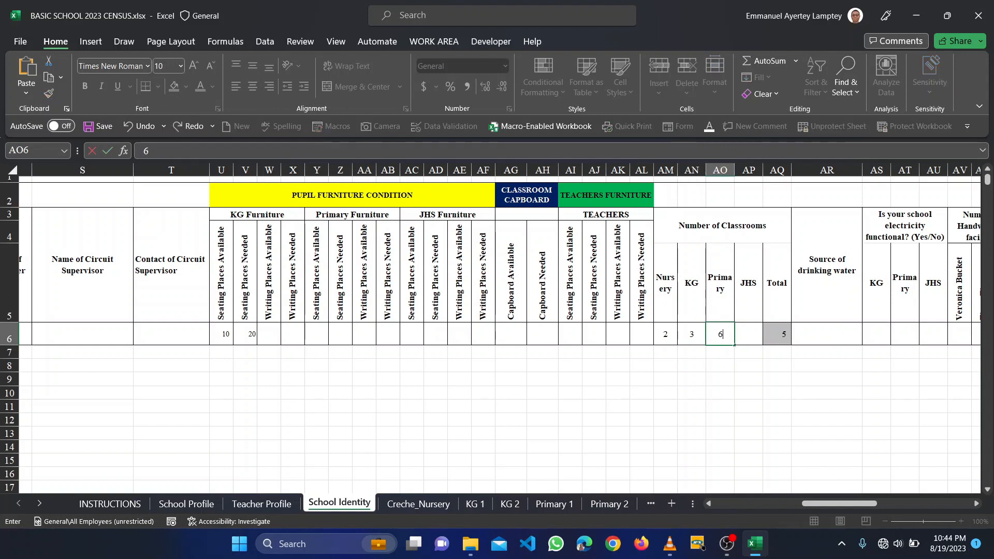
{"action": "key", "text": "Tab"}
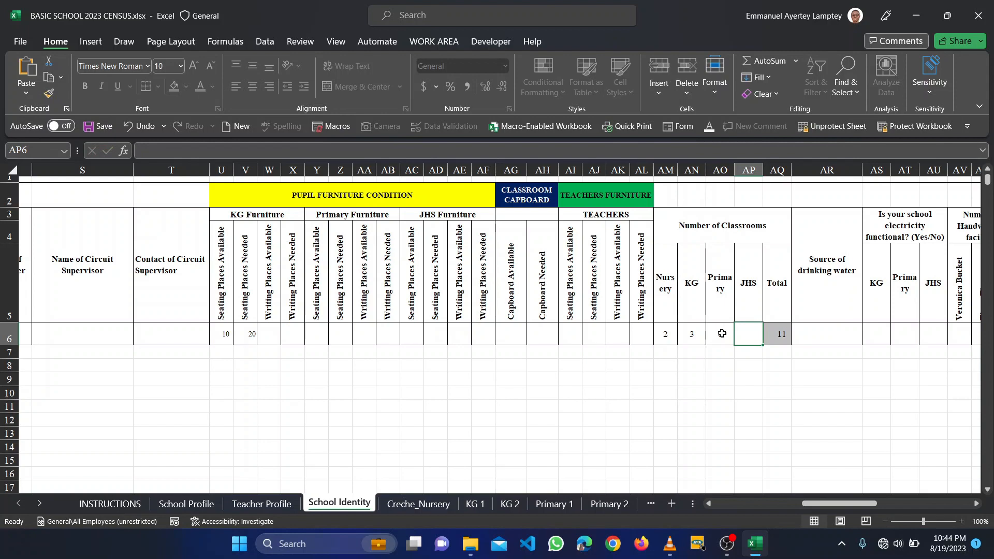
{"action": "scroll", "coordinate": [722, 333], "scroll_direction": "right", "scroll_amount": 3}
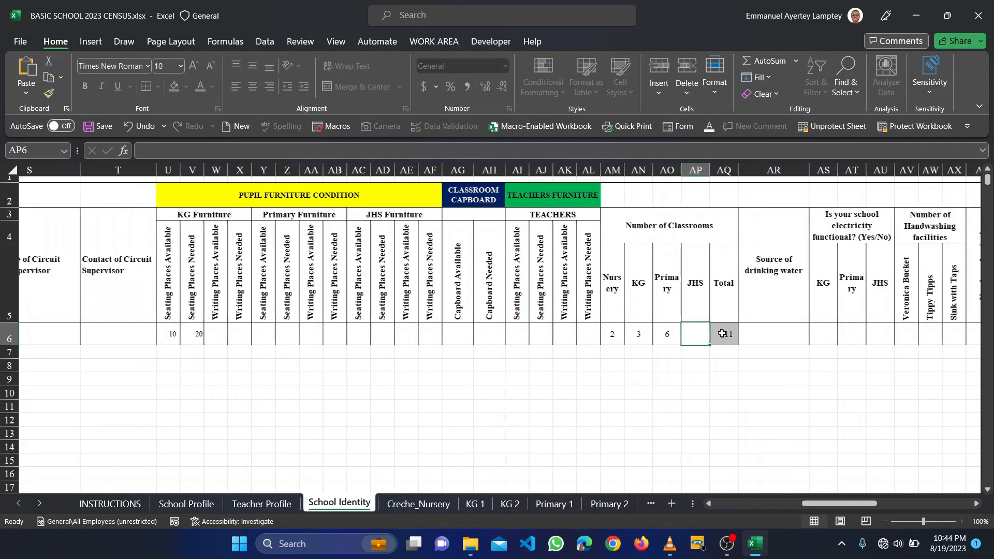
- Enter PIPE BORNE as the source of drinking water in AR6
{"action": "left_click", "coordinate": [703, 335]}
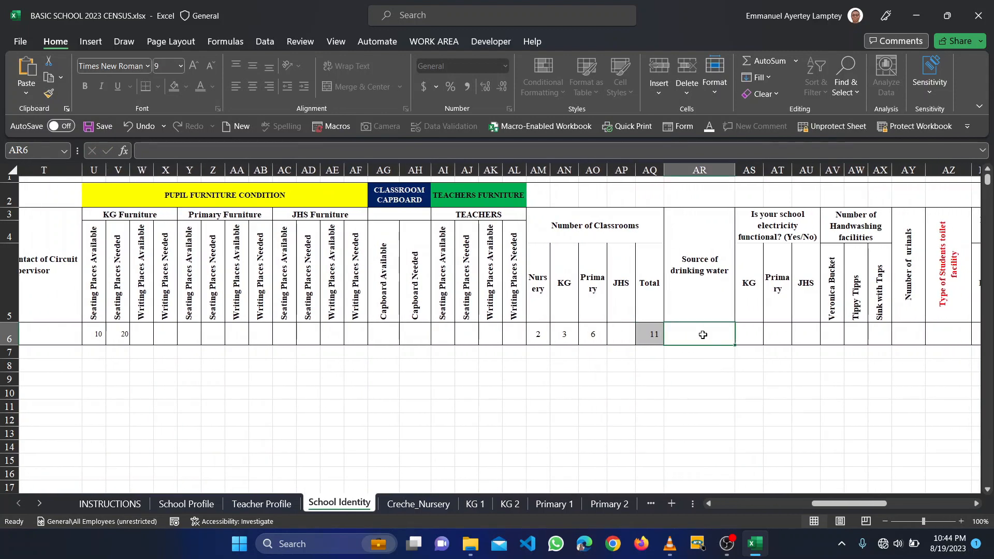
{"action": "type", "text": "P"}
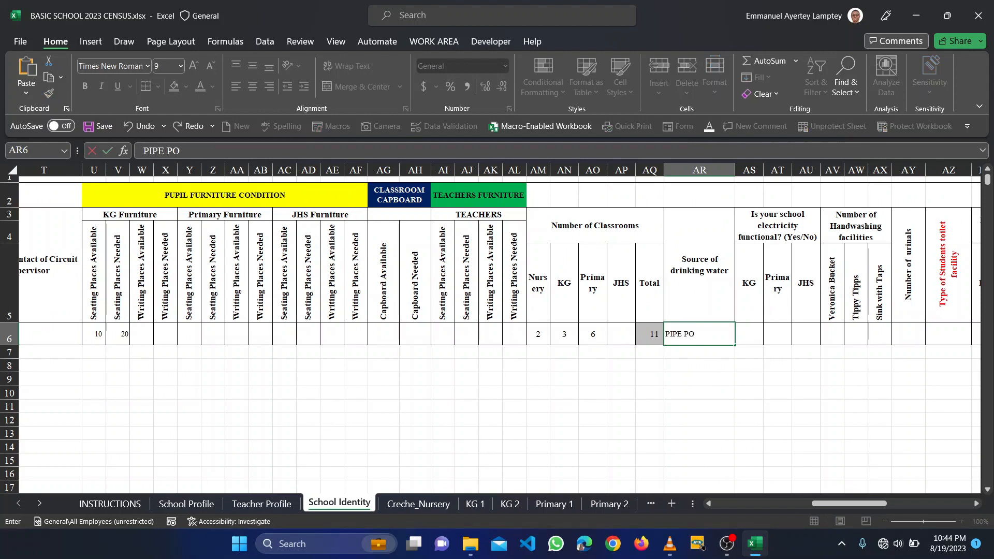
{"action": "type", "text": "IPE PO"}
{"action": "key", "text": "BackSpace"}
{"action": "key", "text": "BackSpace"}
{"action": "type", "text": "BO"}
{"action": "key", "text": "Tab"}
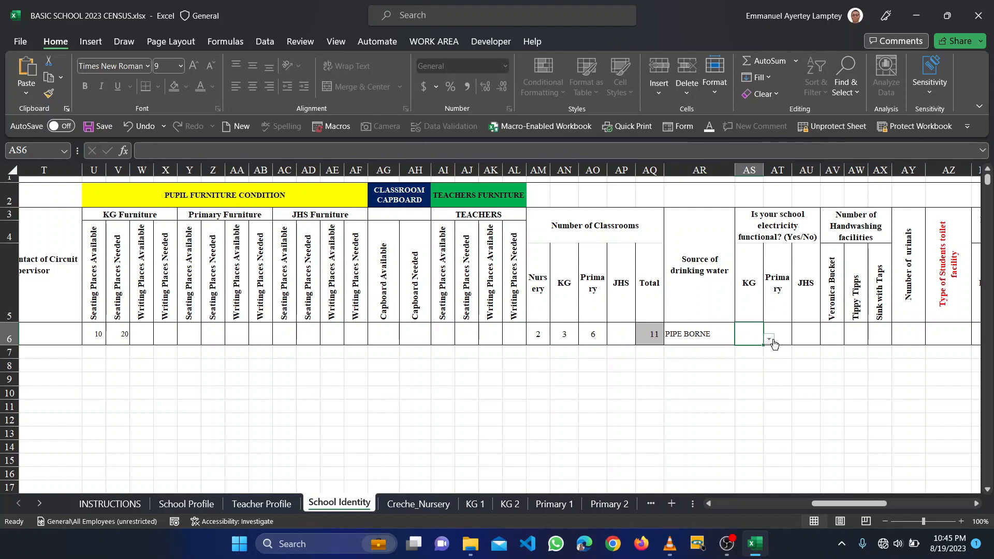
- Set both KG and Primary electricity to Yes from their dropdowns
{"action": "left_click", "coordinate": [772, 341]}
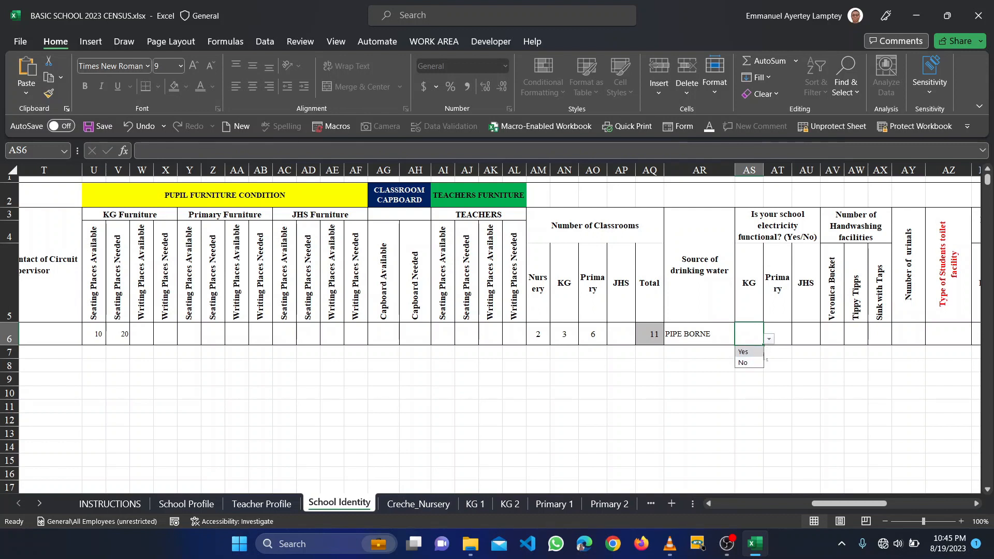
{"action": "left_click", "coordinate": [749, 352]}
{"action": "left_click", "coordinate": [785, 336]}
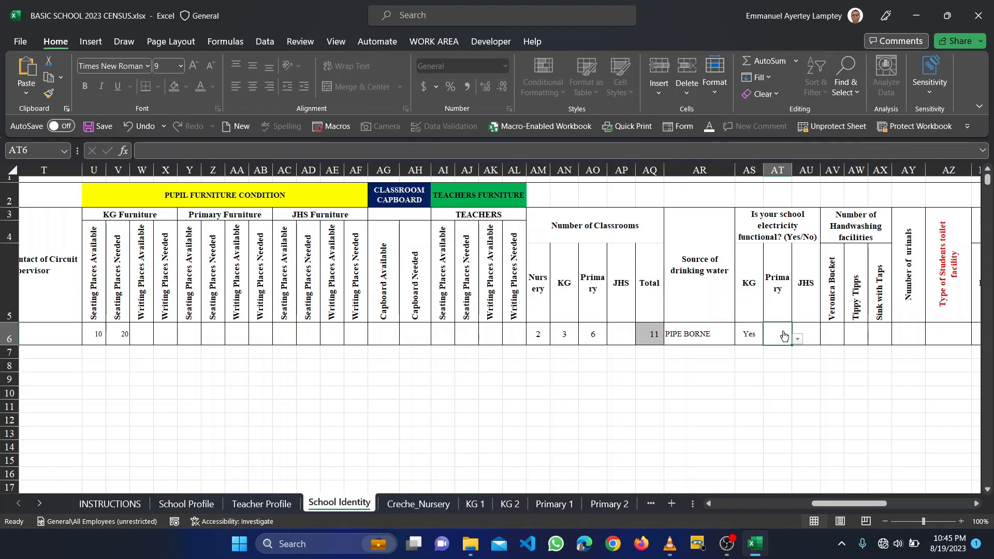
{"action": "left_click", "coordinate": [798, 339]}
{"action": "left_click", "coordinate": [786, 351]}
- Enter 4 urinals in AY6 and clear the classes-under-trees counts in BA6:BC6
{"action": "scroll", "coordinate": [817, 330], "scroll_direction": "right", "scroll_amount": 5}
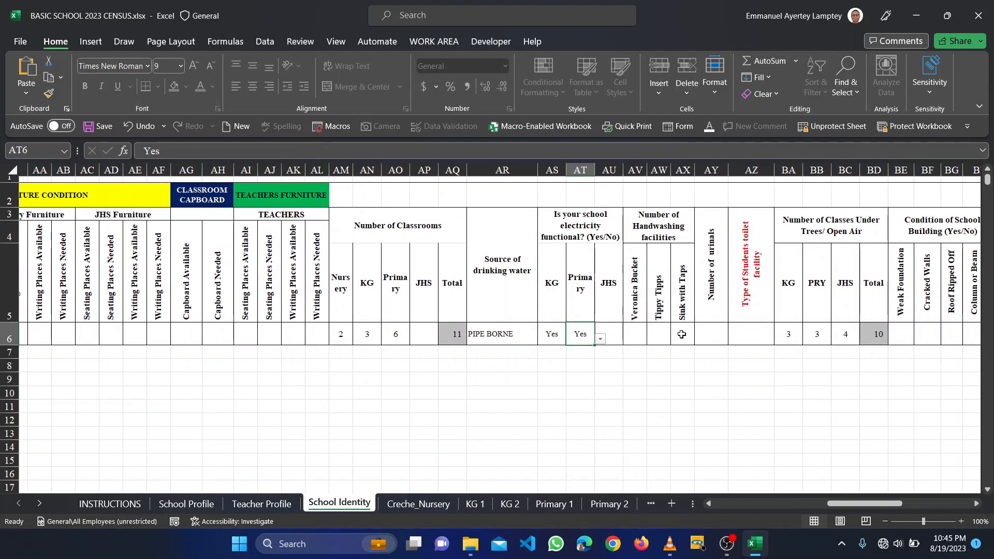
{"action": "left_click", "coordinate": [714, 329]}
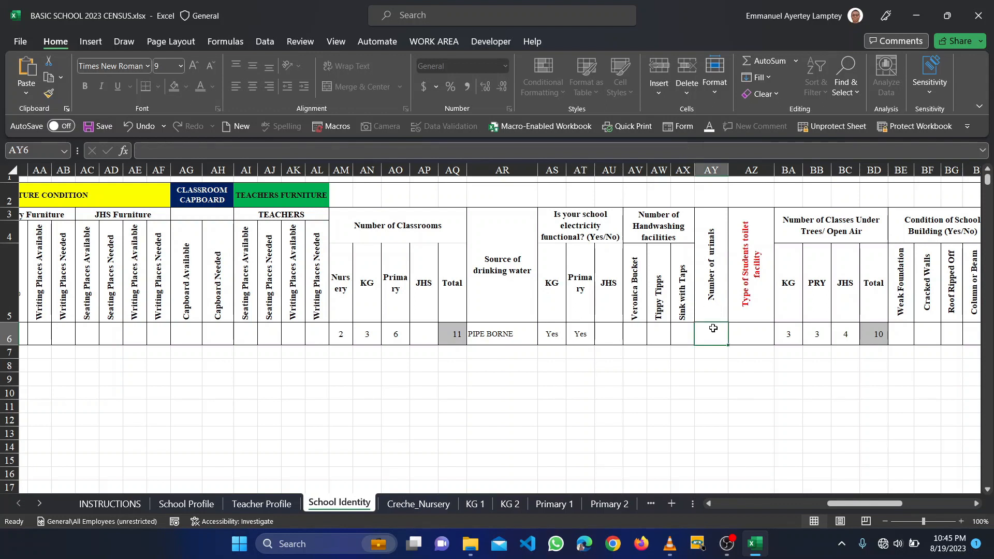
{"action": "type", "text": "4"}
{"action": "key", "text": "Tab"}
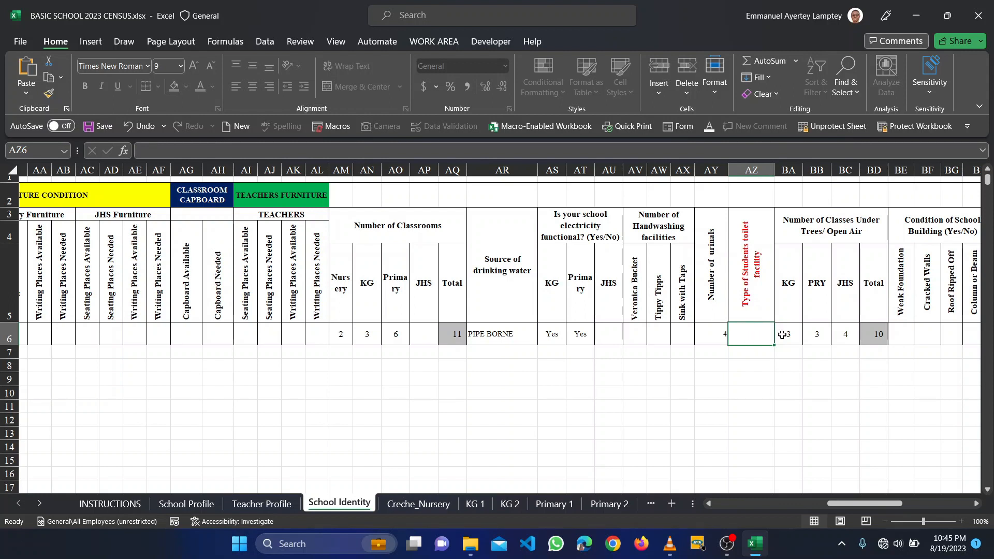
{"action": "left_click_drag", "start_coordinate": [782, 335], "coordinate": [836, 337]}
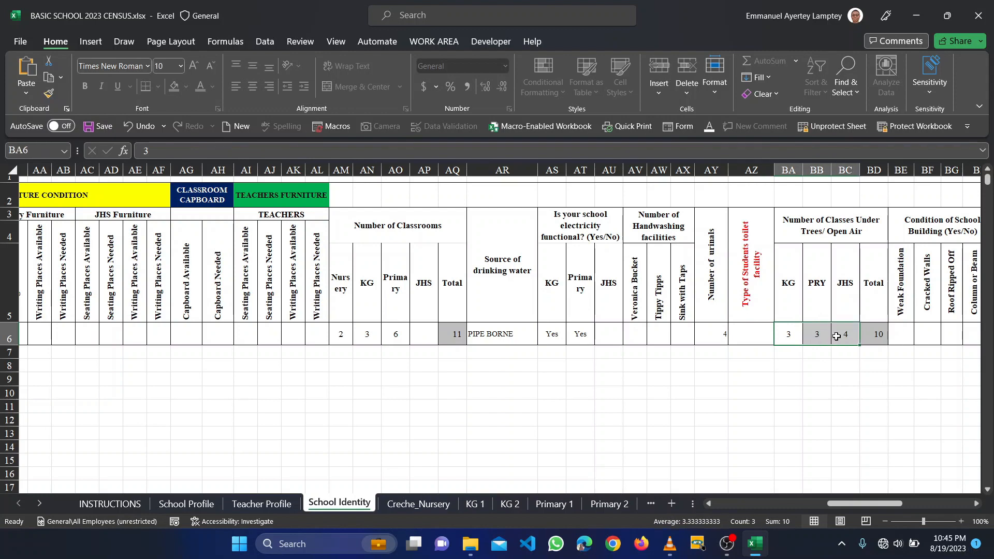
{"action": "key", "text": "Delete"}
{"action": "scroll", "coordinate": [836, 337], "scroll_direction": "right", "scroll_amount": 5}
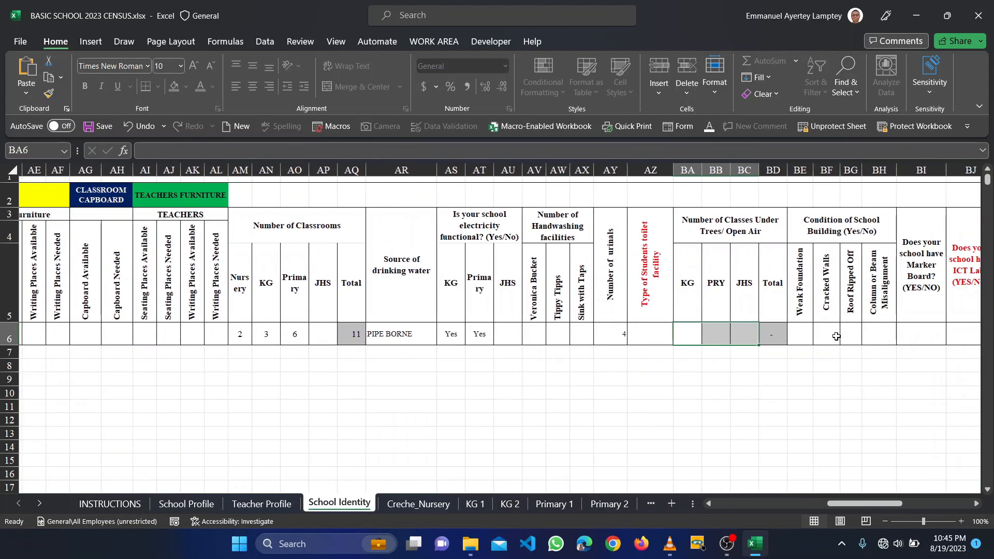
{"action": "scroll", "coordinate": [837, 337], "scroll_direction": "right", "scroll_amount": 2}
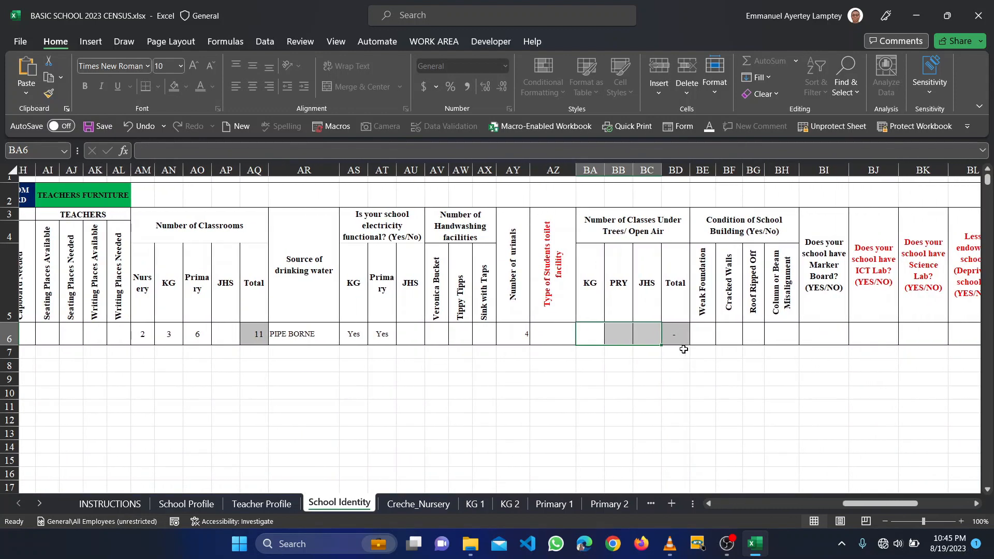
{"action": "left_click", "coordinate": [713, 338]}
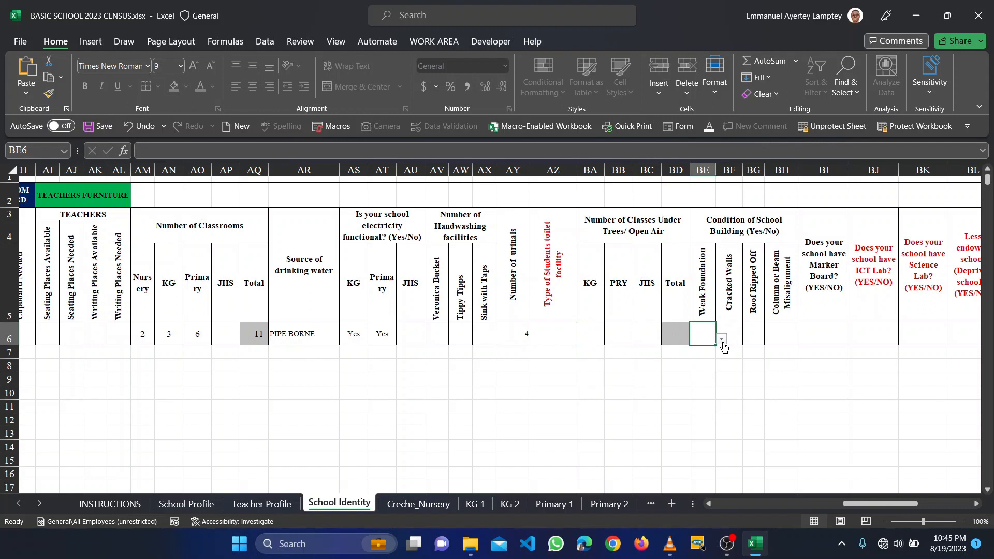
{"action": "left_click", "coordinate": [722, 339]}
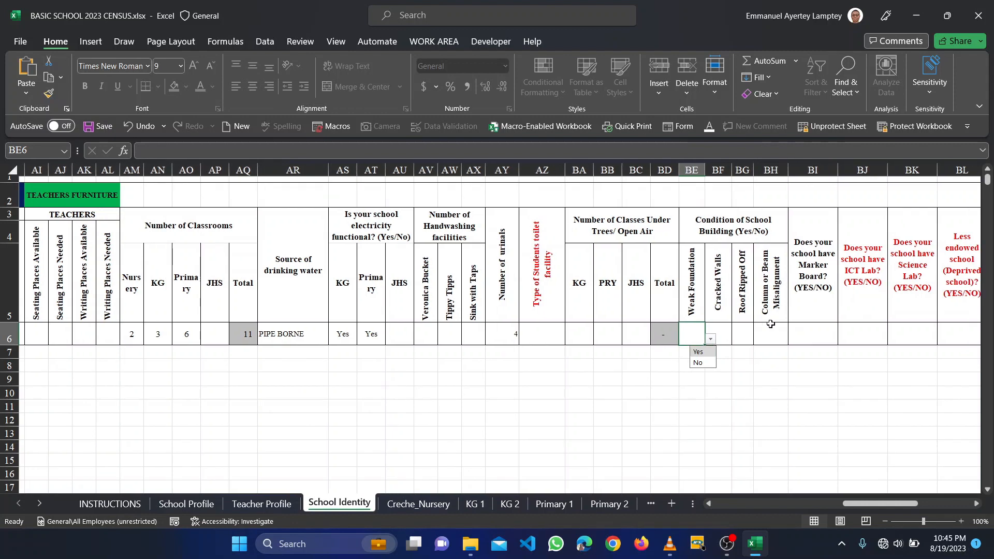
{"action": "scroll", "coordinate": [770, 324], "scroll_direction": "right", "scroll_amount": 2}
{"action": "scroll", "coordinate": [770, 324], "scroll_direction": "right", "scroll_amount": 1}
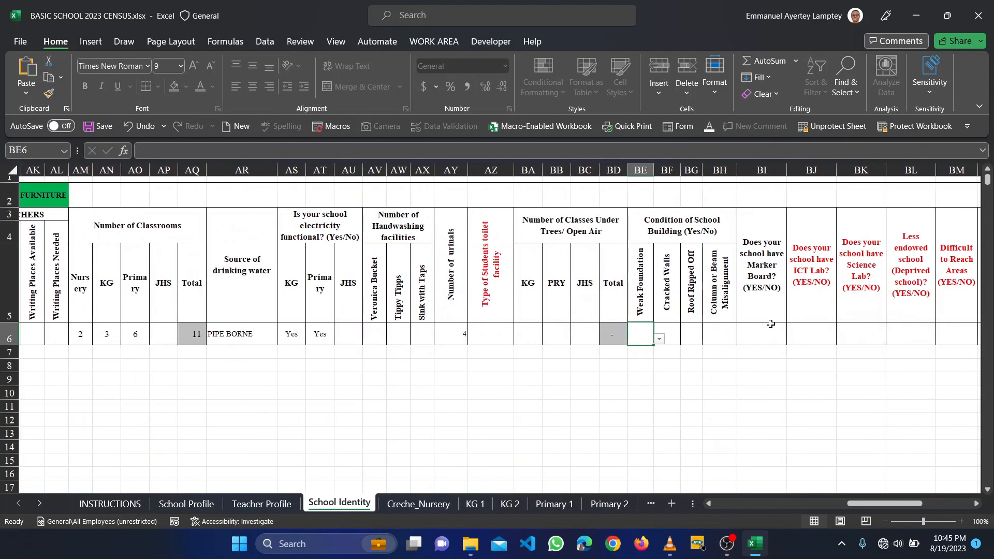
{"action": "left_click", "coordinate": [762, 332]}
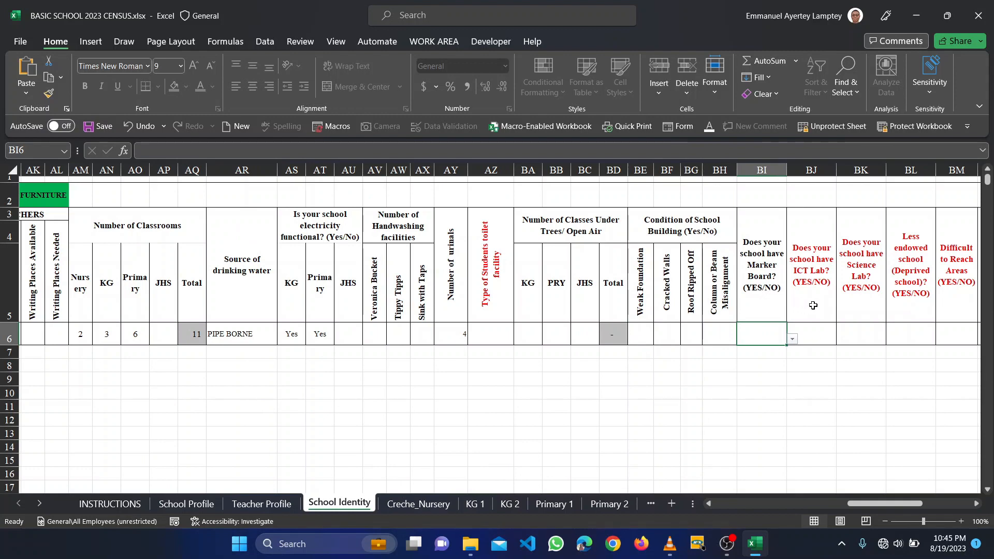
{"action": "scroll", "coordinate": [787, 307], "scroll_direction": "right", "scroll_amount": 6}
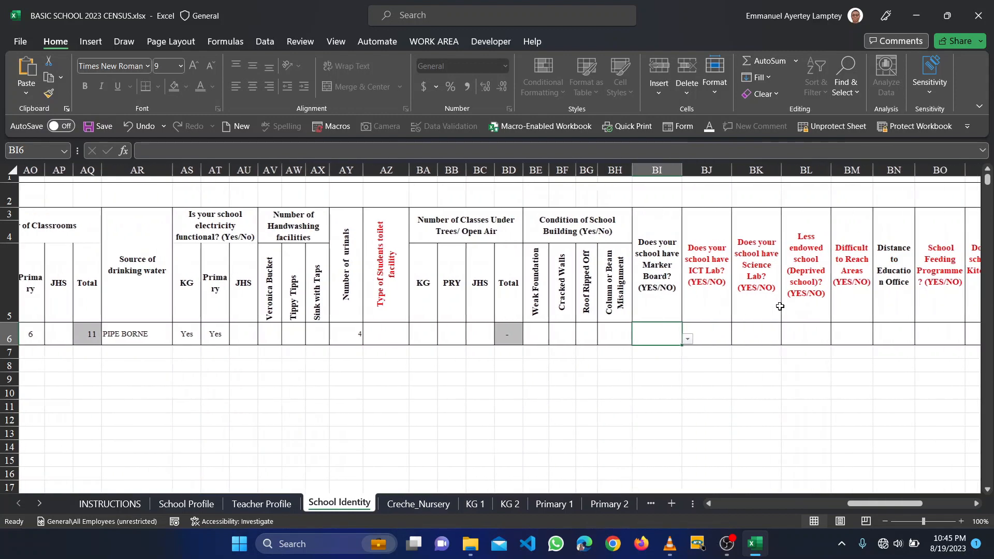
{"action": "scroll", "coordinate": [780, 306], "scroll_direction": "right", "scroll_amount": 4}
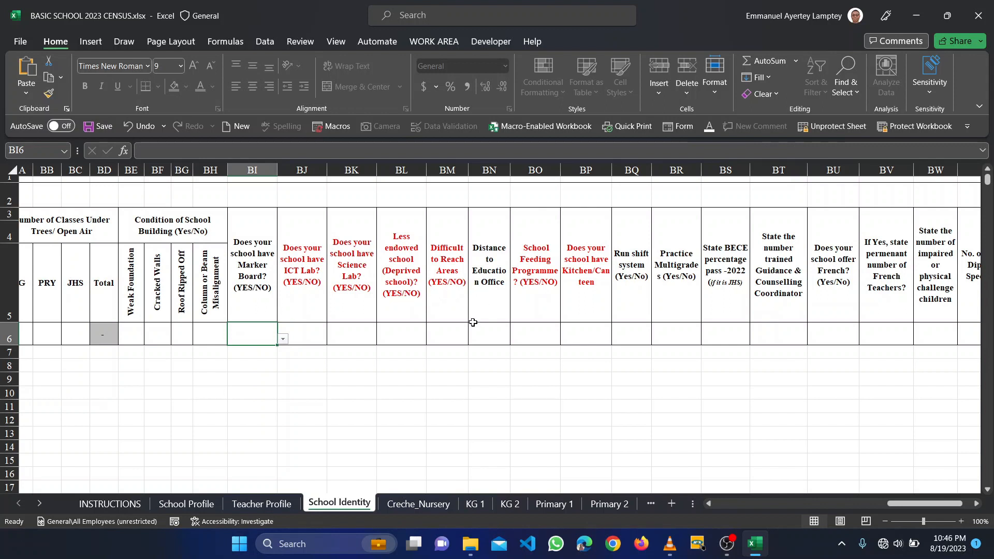
{"action": "left_click", "coordinate": [492, 309]}
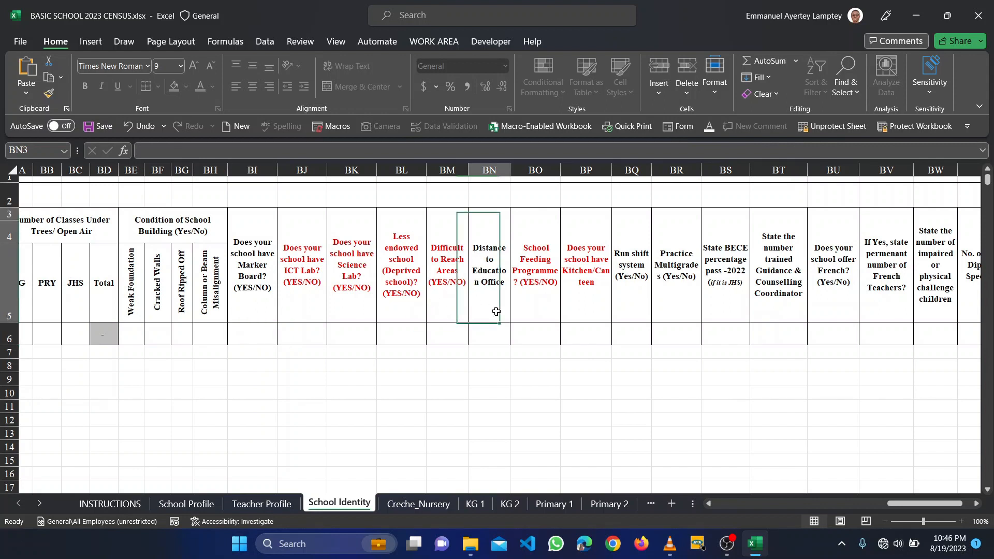
{"action": "left_click", "coordinate": [489, 336]}
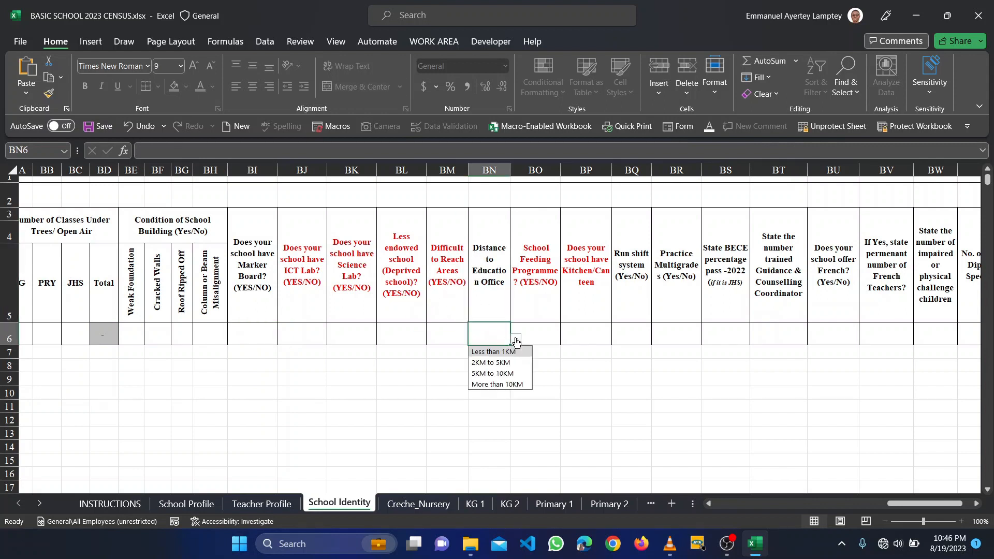
{"action": "left_click", "coordinate": [486, 306]}
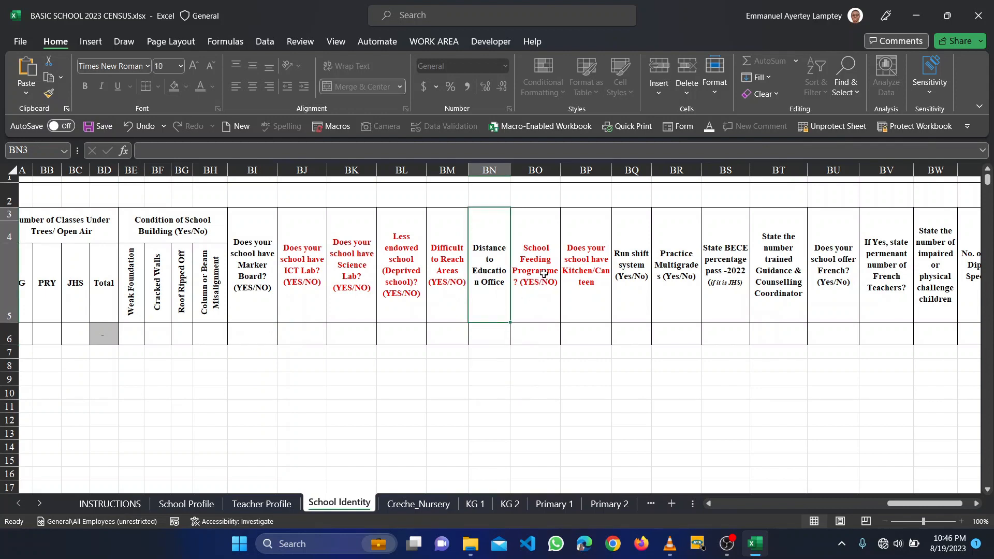
{"action": "scroll", "coordinate": [543, 275], "scroll_direction": "right", "scroll_amount": 5}
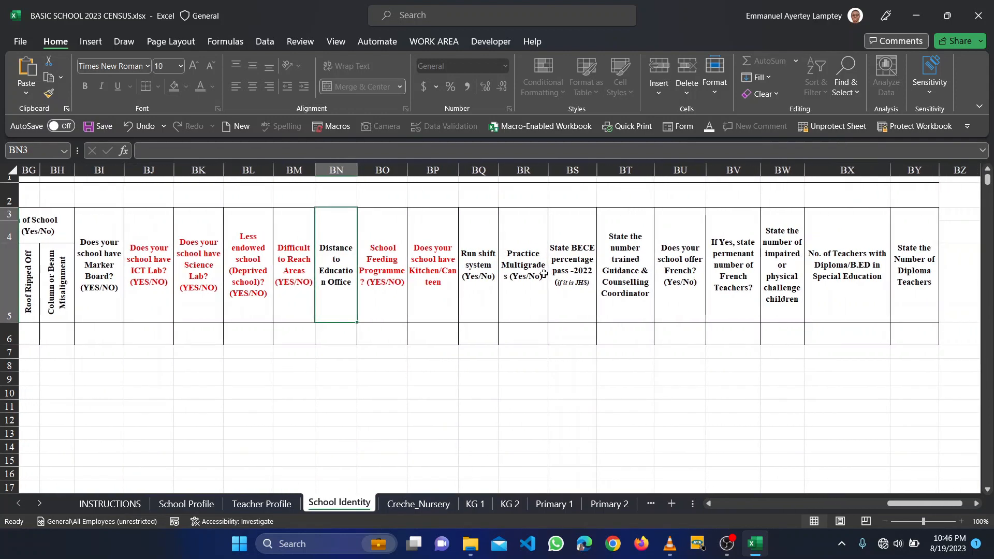
{"action": "scroll", "coordinate": [543, 273], "scroll_direction": "right", "scroll_amount": 3}
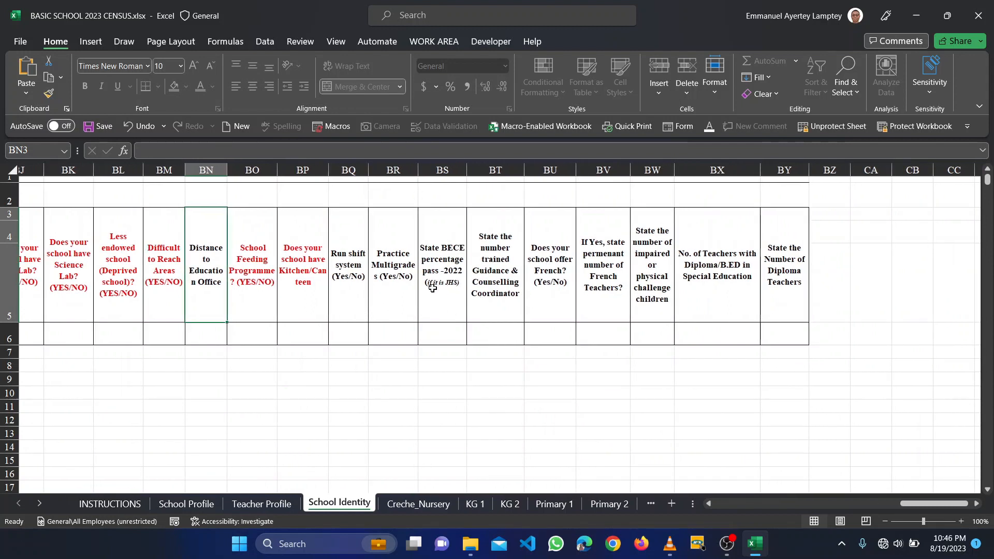
{"action": "left_click", "coordinate": [434, 336]}
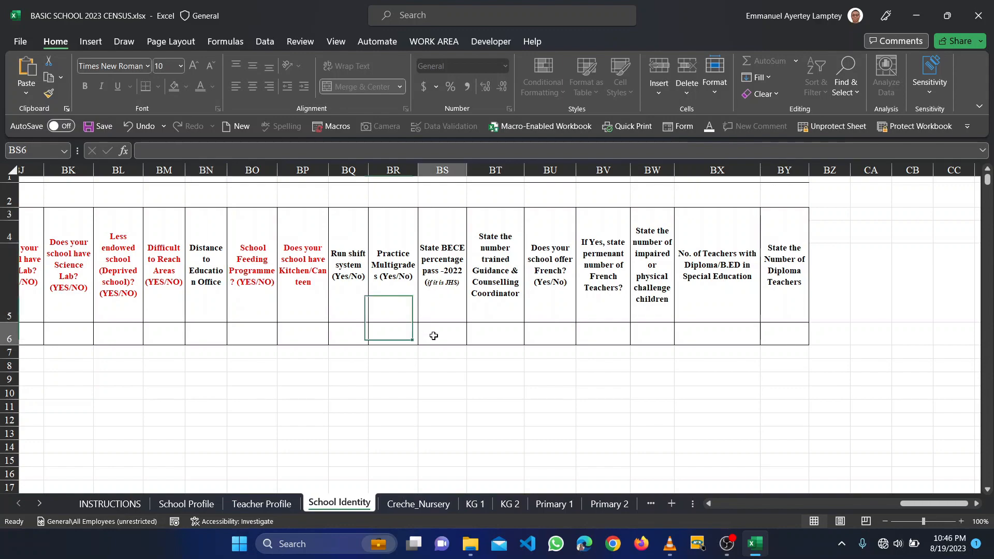
- Scroll back to column A, then switch to the Creche_Nursery sheet
{"action": "scroll", "coordinate": [434, 336], "scroll_direction": "left", "scroll_amount": 20}
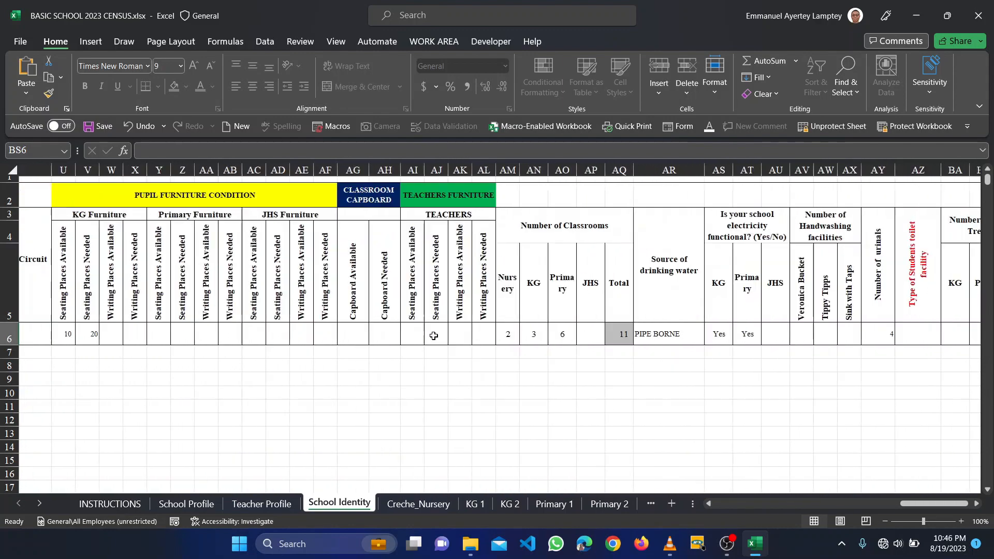
{"action": "scroll", "coordinate": [434, 337], "scroll_direction": "left", "scroll_amount": 3}
{"action": "scroll", "coordinate": [433, 335], "scroll_direction": "down", "scroll_amount": 3}
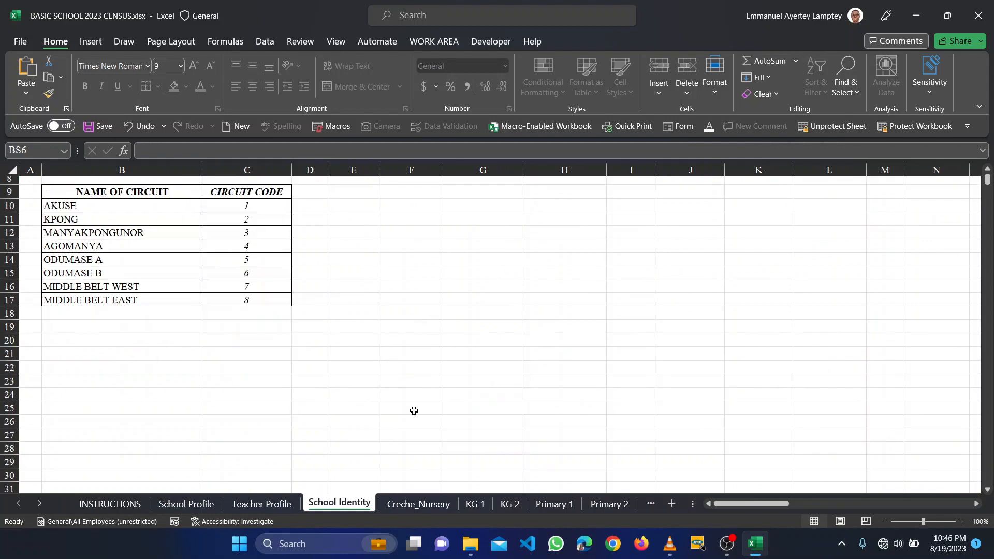
{"action": "scroll", "coordinate": [415, 411], "scroll_direction": "up", "scroll_amount": 1}
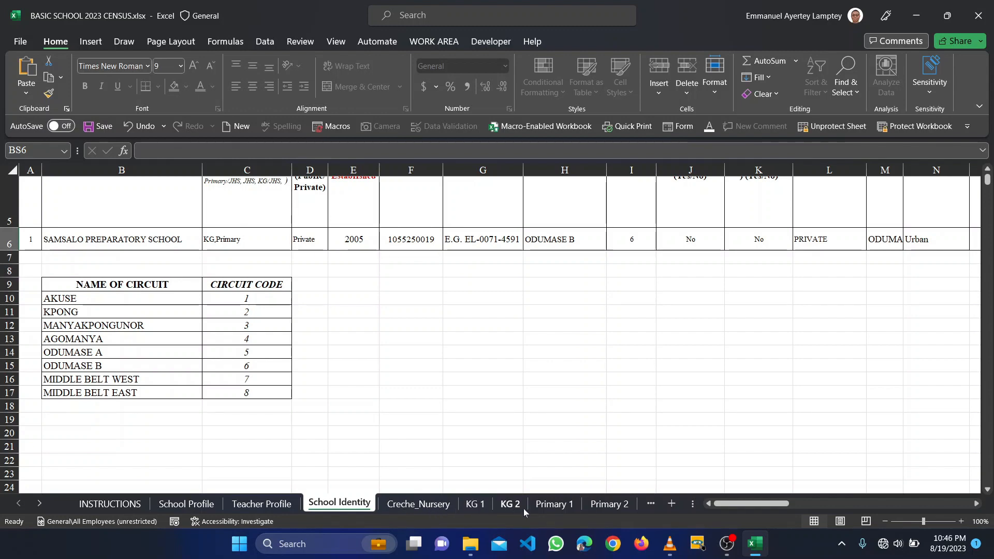
{"action": "left_click", "coordinate": [418, 504]}
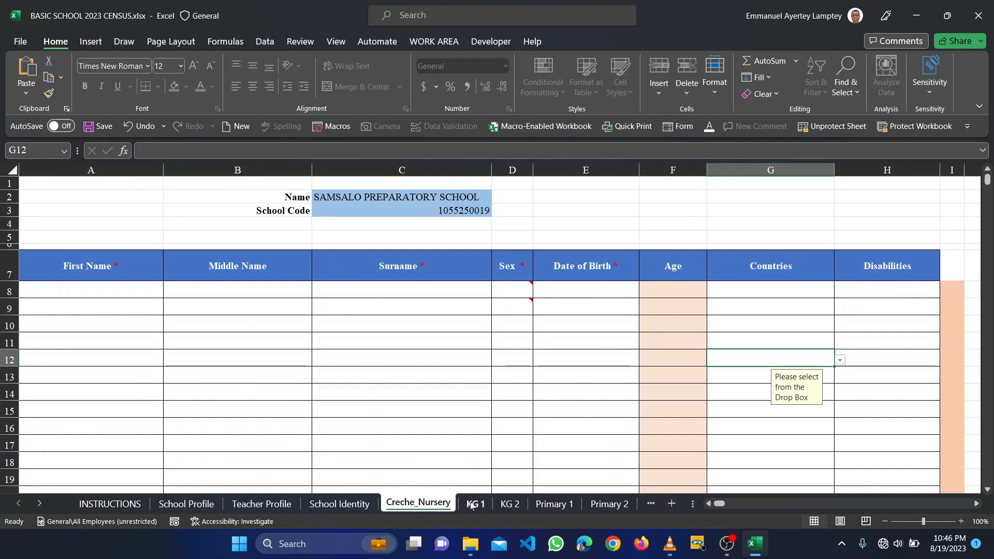
- Browse the KG 1, KG 2, Primary 1 and Primary 2 sheets
{"action": "left_click", "coordinate": [471, 505]}
{"action": "left_click", "coordinate": [510, 504]}
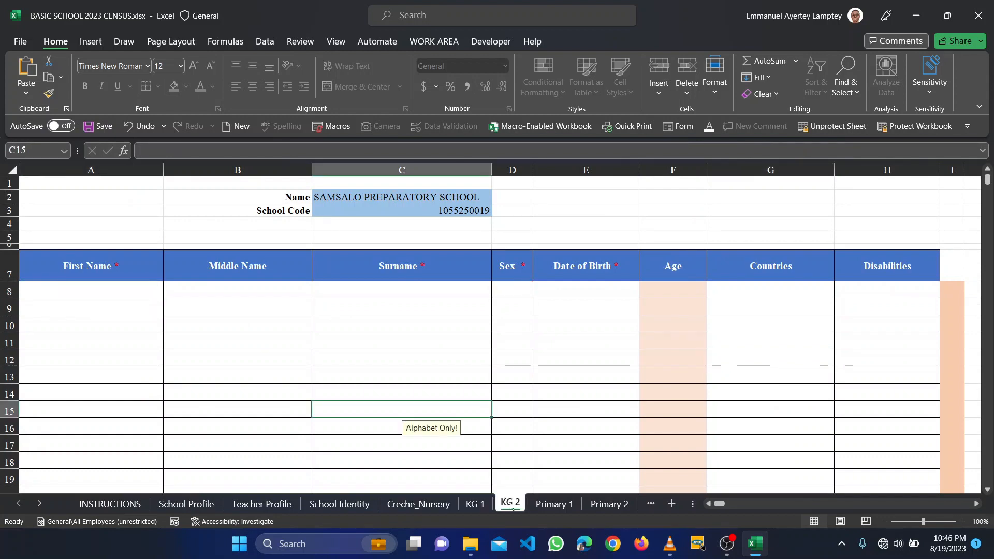
{"action": "left_click", "coordinate": [553, 505]}
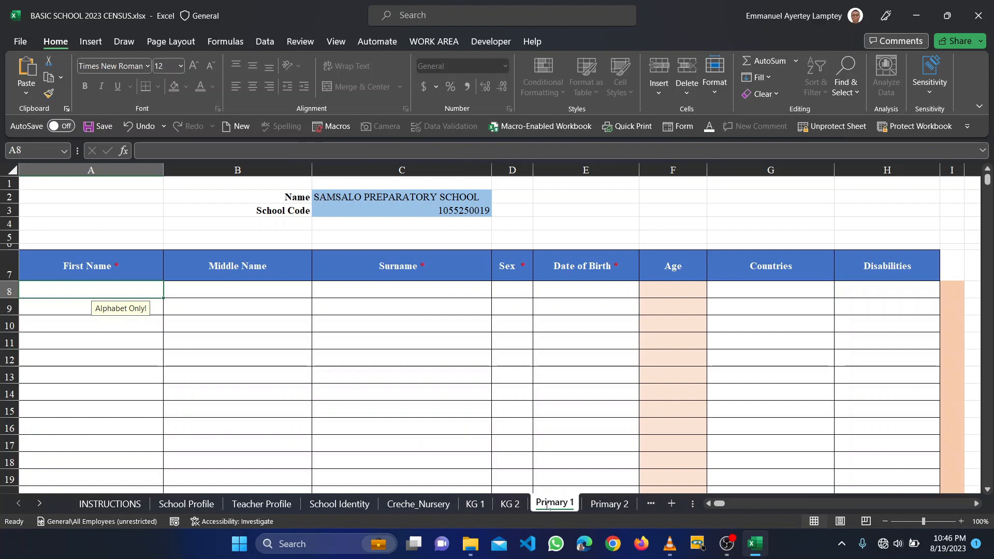
{"action": "left_click", "coordinate": [596, 505]}
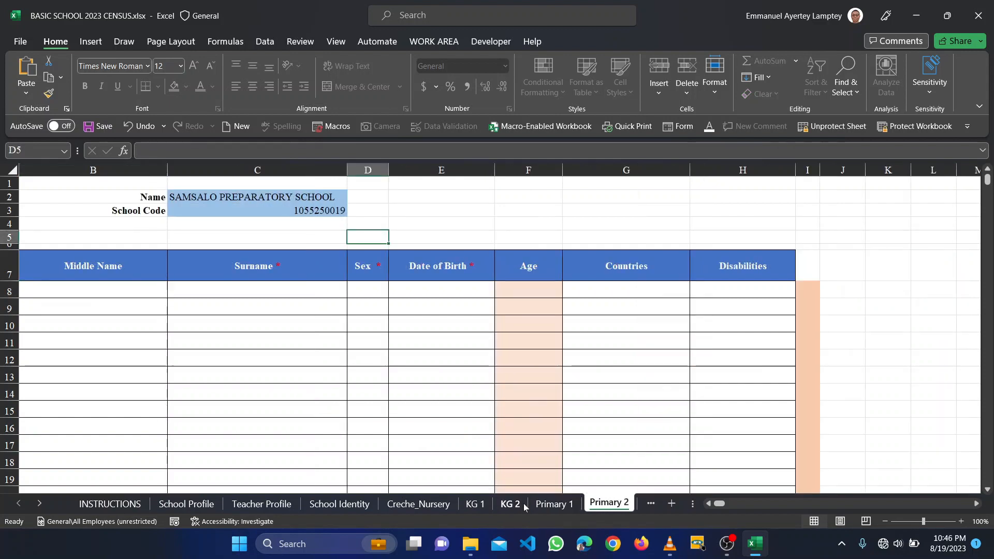
{"action": "scroll", "coordinate": [524, 506], "scroll_direction": "left", "scroll_amount": 3}
{"action": "scroll", "coordinate": [547, 506], "scroll_direction": "right", "scroll_amount": 4}
{"action": "scroll", "coordinate": [546, 506], "scroll_direction": "right", "scroll_amount": 1}
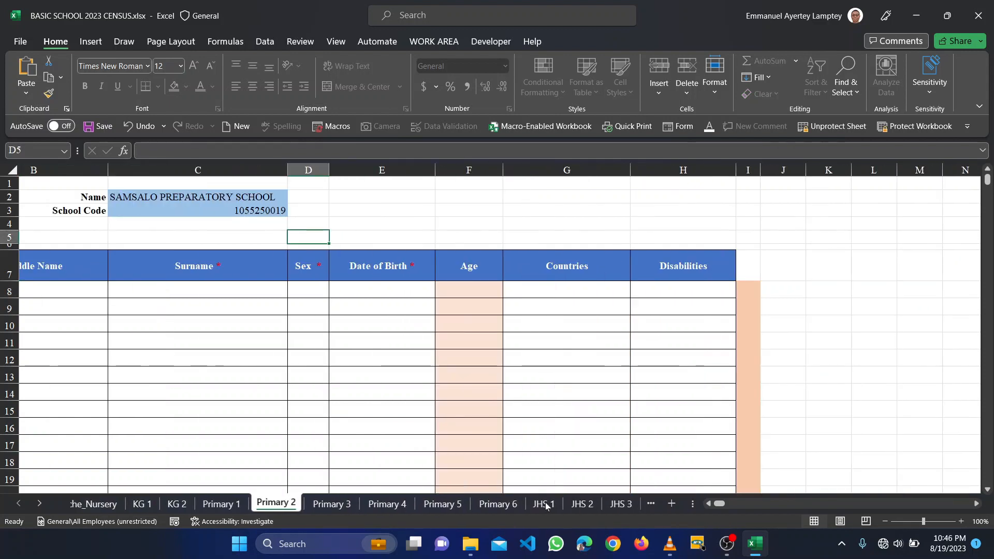
{"action": "scroll", "coordinate": [548, 506], "scroll_direction": "left", "scroll_amount": 5}
{"action": "scroll", "coordinate": [553, 507], "scroll_direction": "right", "scroll_amount": 3}
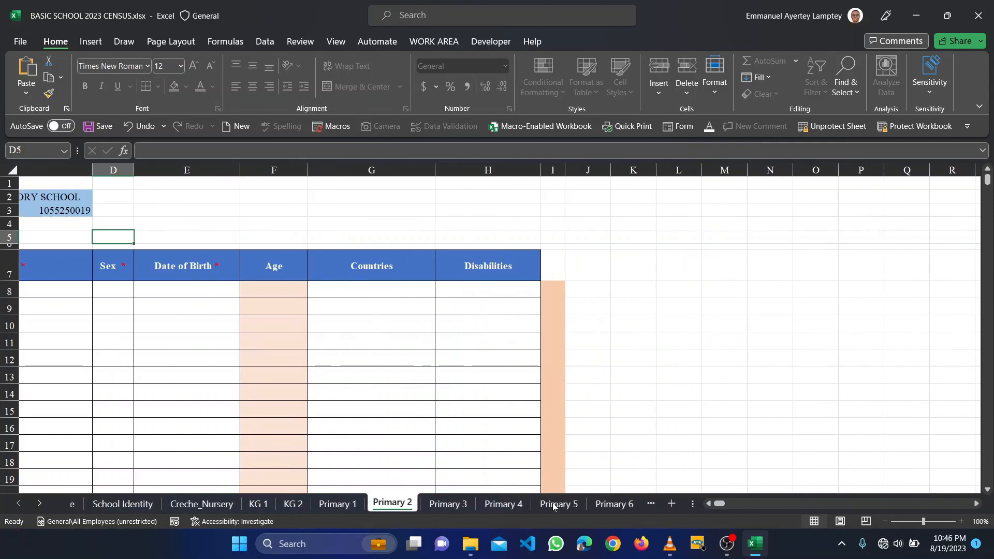
{"action": "scroll", "coordinate": [553, 507], "scroll_direction": "left", "scroll_amount": 4}
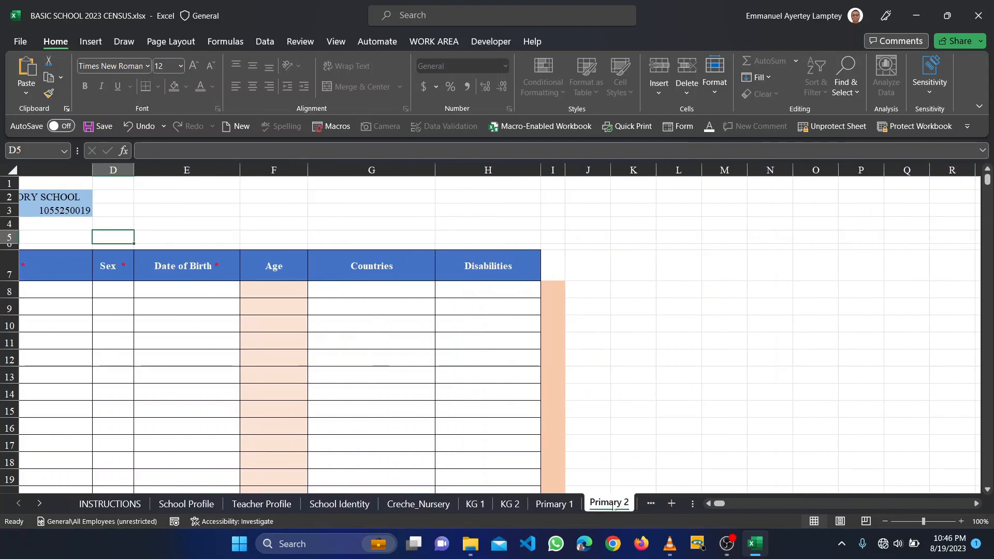
{"action": "left_click", "coordinate": [554, 503]}
{"action": "scroll", "coordinate": [594, 503], "scroll_direction": "right", "scroll_amount": 3}
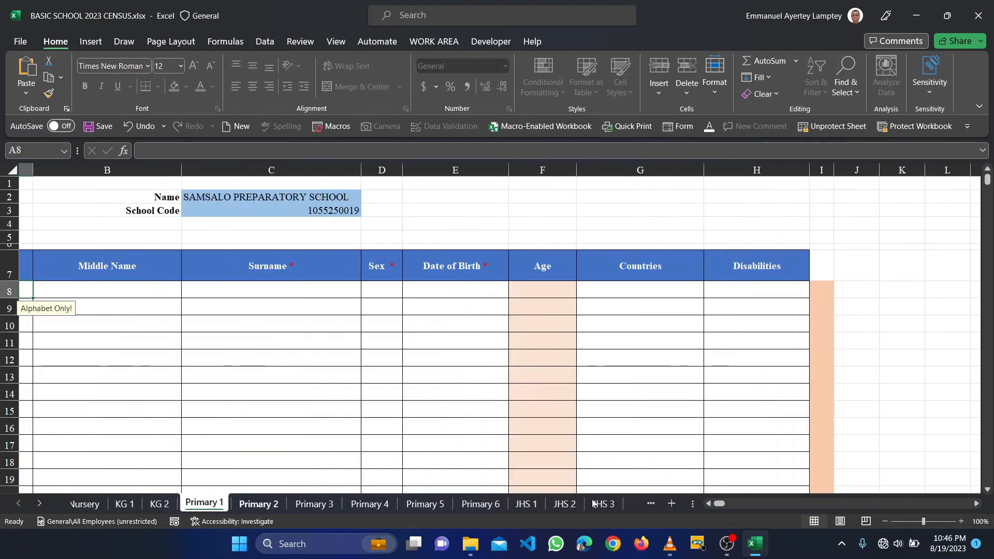
{"action": "scroll", "coordinate": [598, 503], "scroll_direction": "left", "scroll_amount": 4}
{"action": "left_click", "coordinate": [602, 503]}
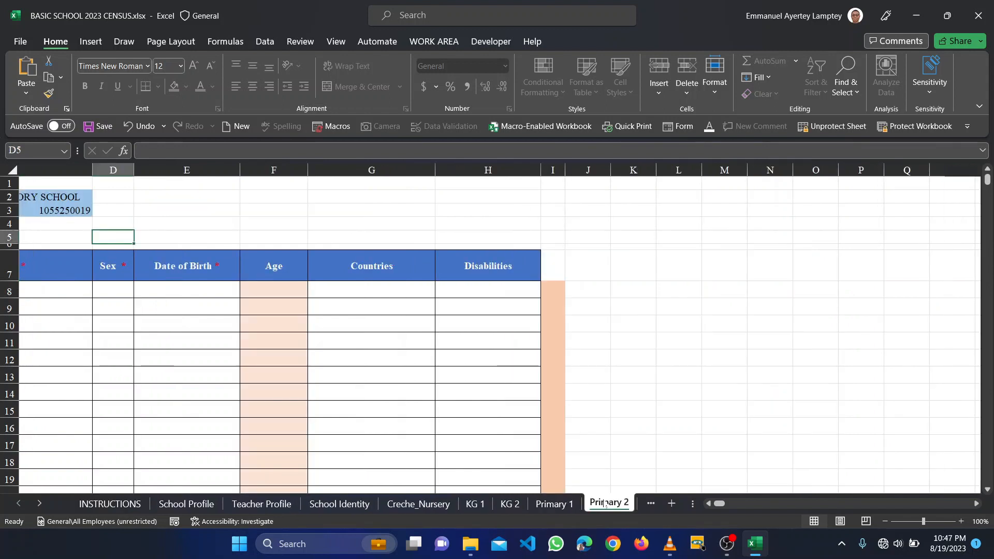
{"action": "scroll", "coordinate": [602, 503], "scroll_direction": "right", "scroll_amount": 3}
{"action": "scroll", "coordinate": [603, 503], "scroll_direction": "left", "scroll_amount": 3}
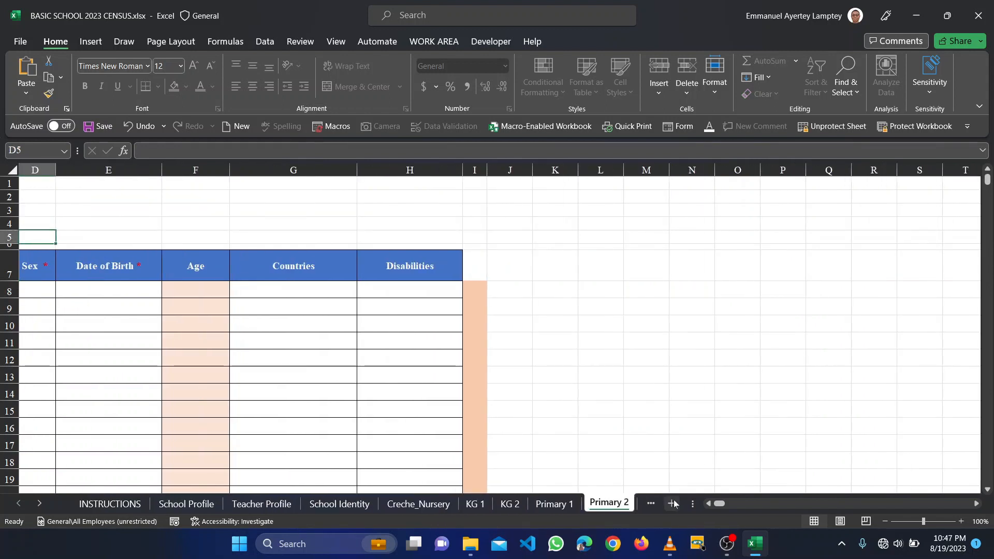
- Scroll the sheet tabs to view JHS 3 and Primary 4, then return to KG 1 and INSTRUCTIONS
{"action": "left_click", "coordinate": [38, 504]}
{"action": "left_click", "coordinate": [37, 504]}
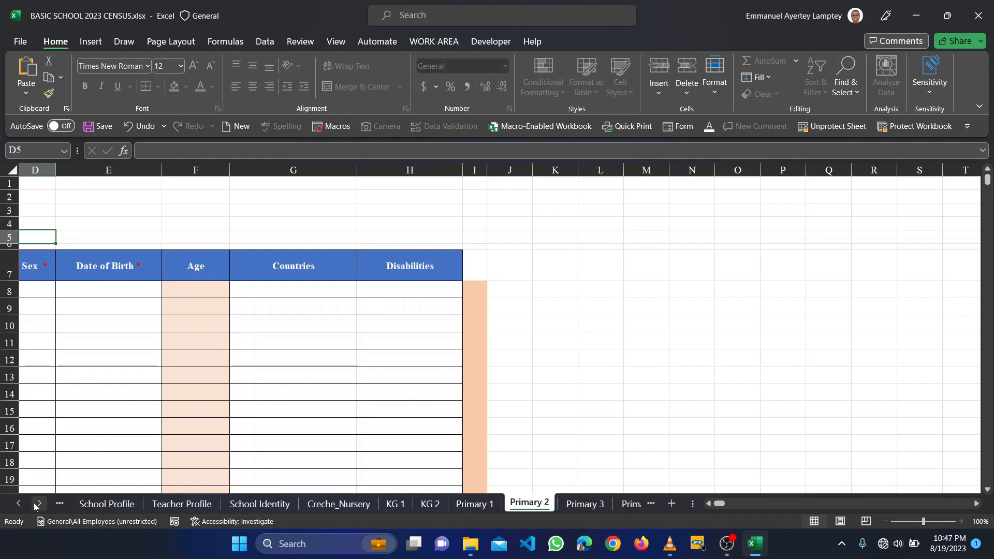
{"action": "left_click", "coordinate": [37, 504]}
{"action": "left_click", "coordinate": [37, 504]}
{"action": "left_click", "coordinate": [37, 504]}
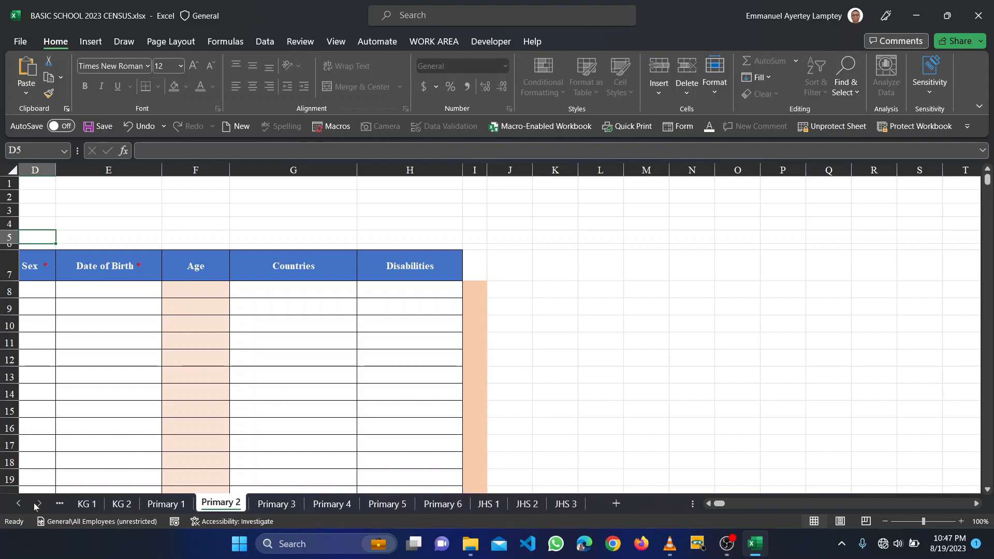
{"action": "left_click", "coordinate": [566, 504]}
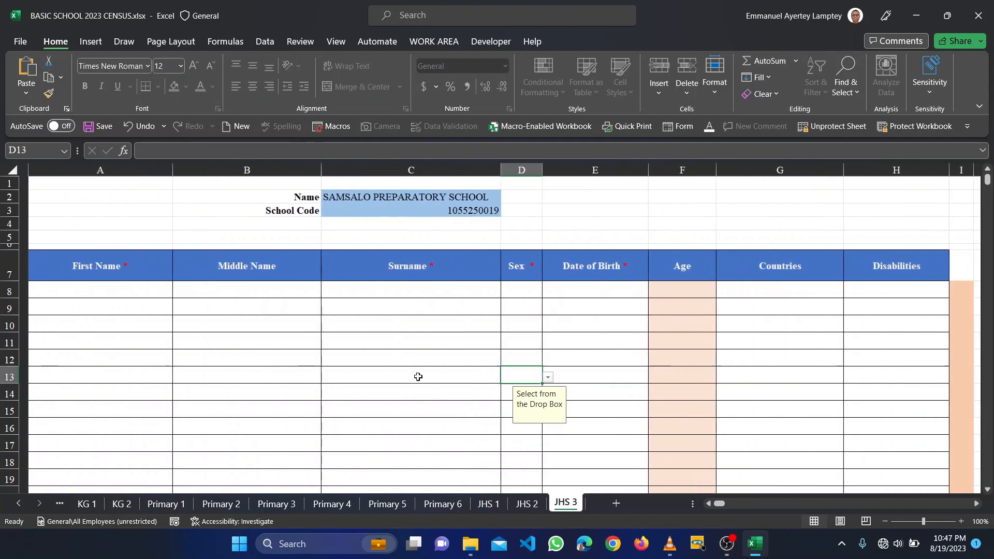
{"action": "left_click", "coordinate": [332, 504]}
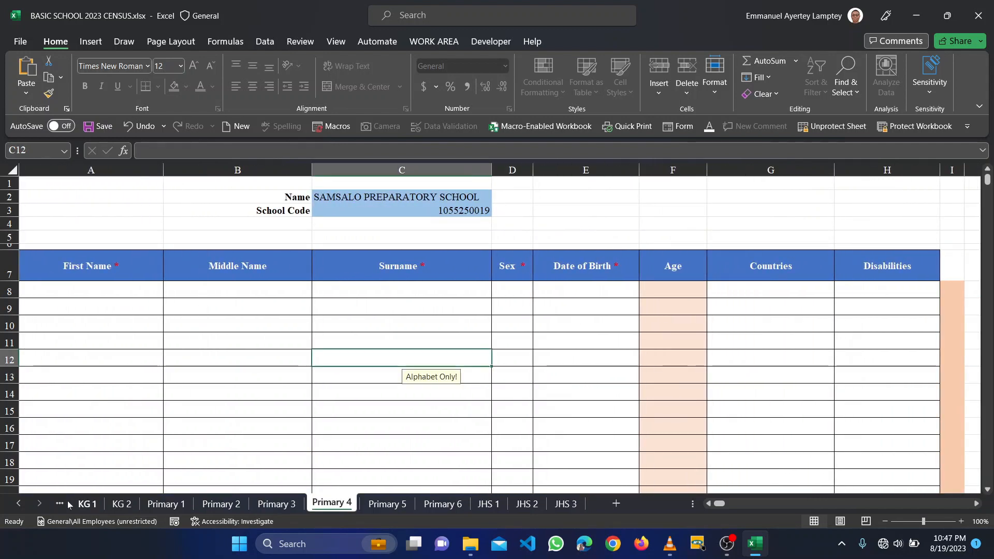
{"action": "left_click", "coordinate": [18, 504]}
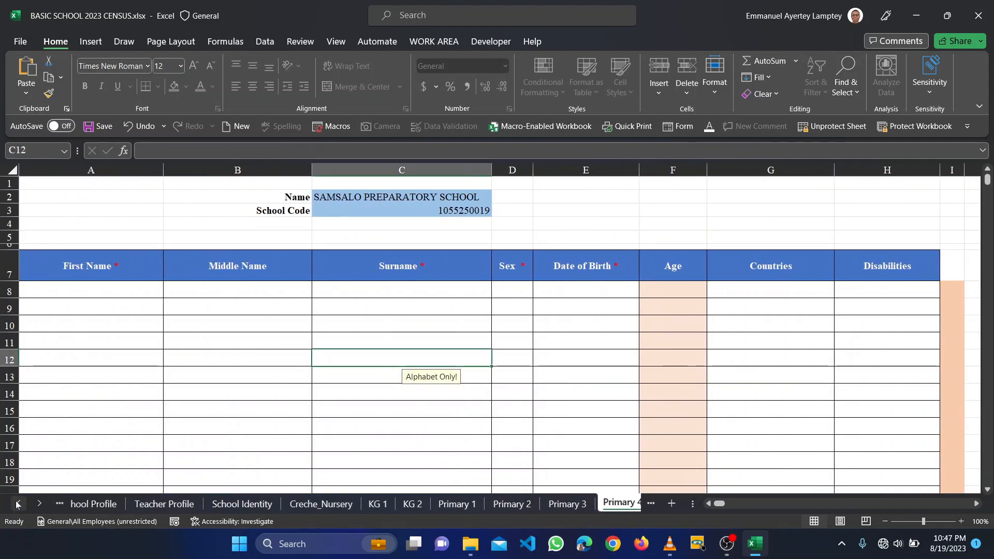
{"action": "left_click", "coordinate": [18, 504]}
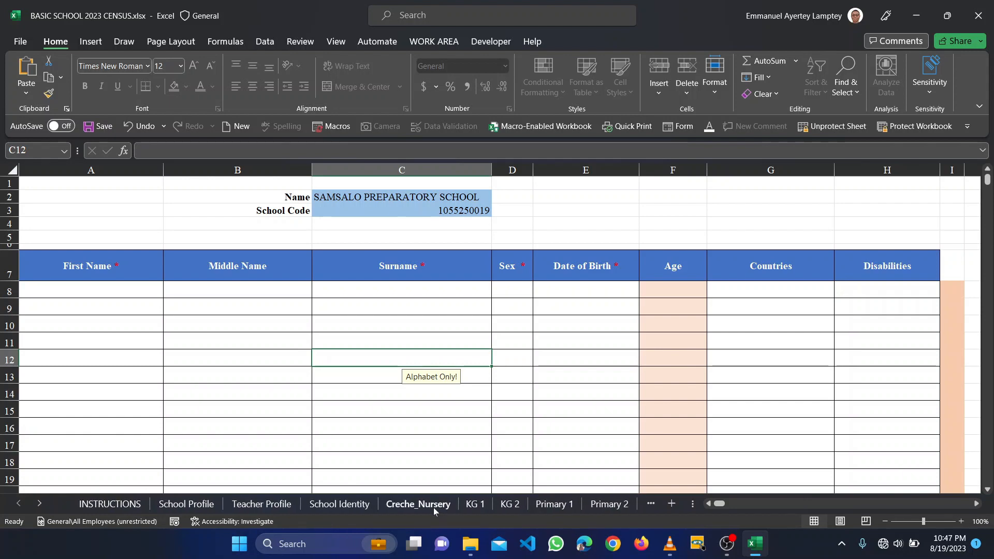
{"action": "left_click", "coordinate": [475, 504]}
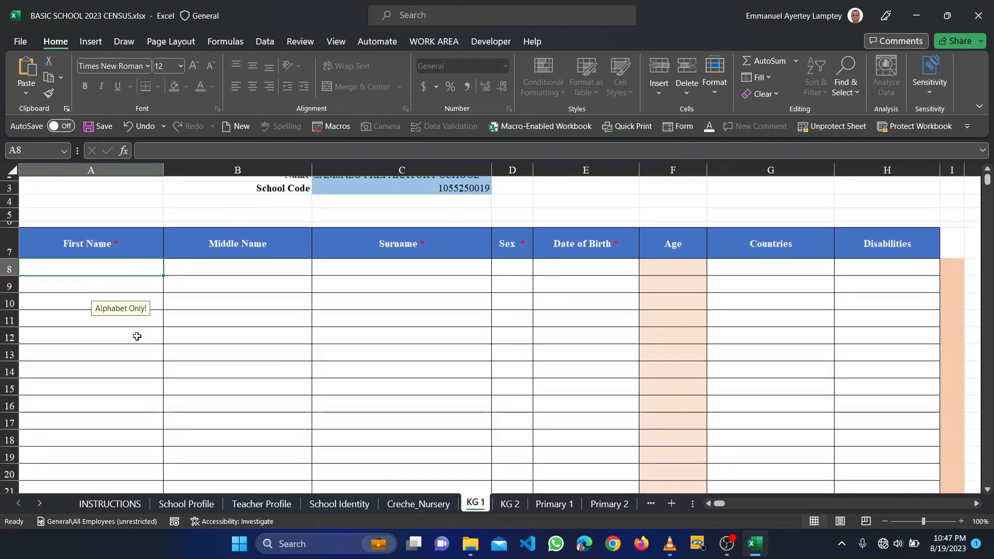
{"action": "left_click", "coordinate": [103, 505]}
- Scroll the instructions, then go via Creche_Nursery to the empty KG 1 learner table
{"action": "scroll", "coordinate": [185, 434], "scroll_direction": "down", "scroll_amount": 5}
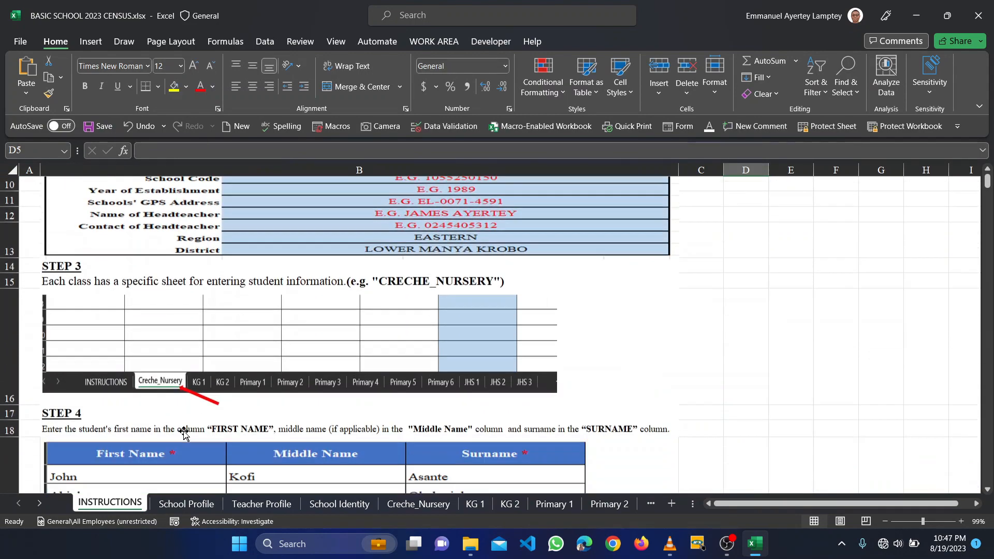
{"action": "scroll", "coordinate": [185, 434], "scroll_direction": "down", "scroll_amount": 5}
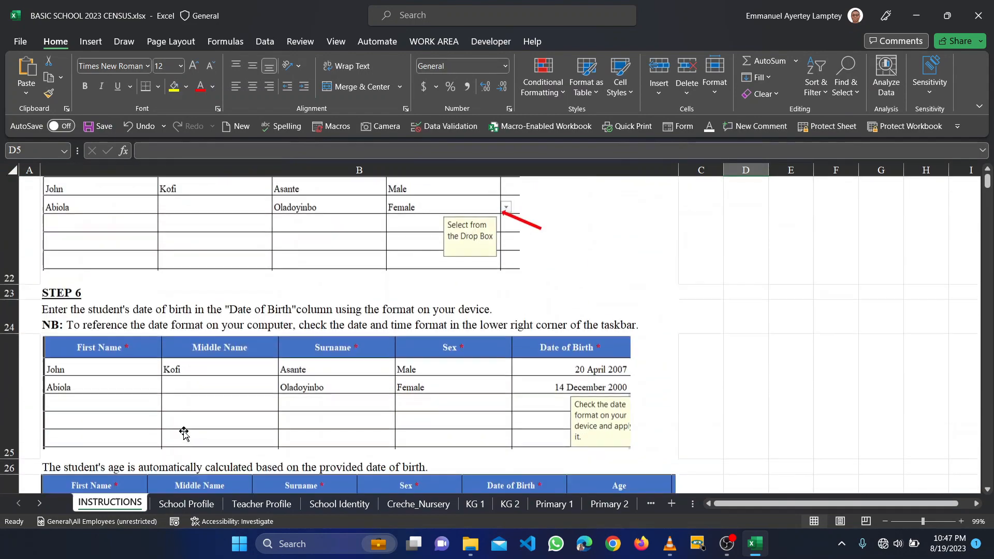
{"action": "scroll", "coordinate": [321, 471], "scroll_direction": "down", "scroll_amount": 3}
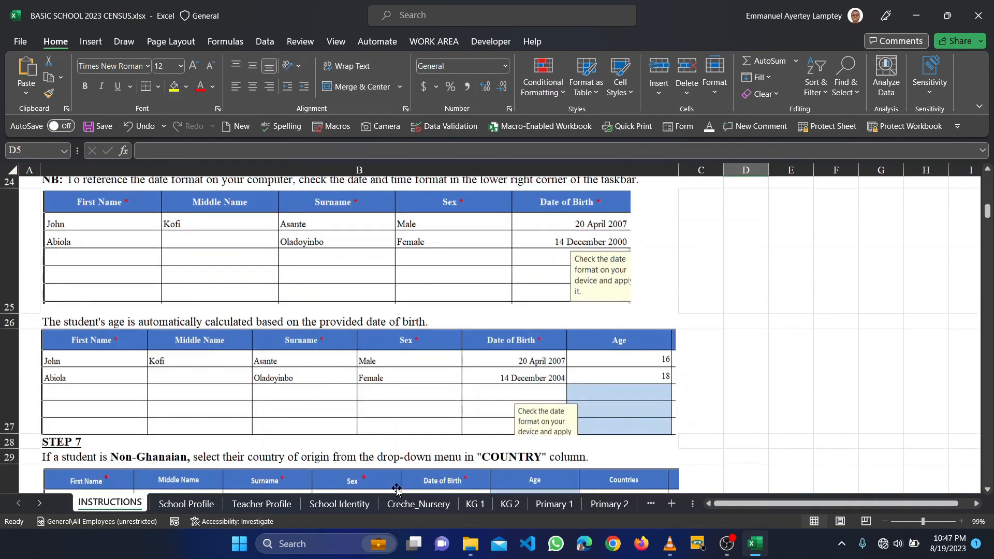
{"action": "scroll", "coordinate": [629, 513], "scroll_direction": "right", "scroll_amount": 3}
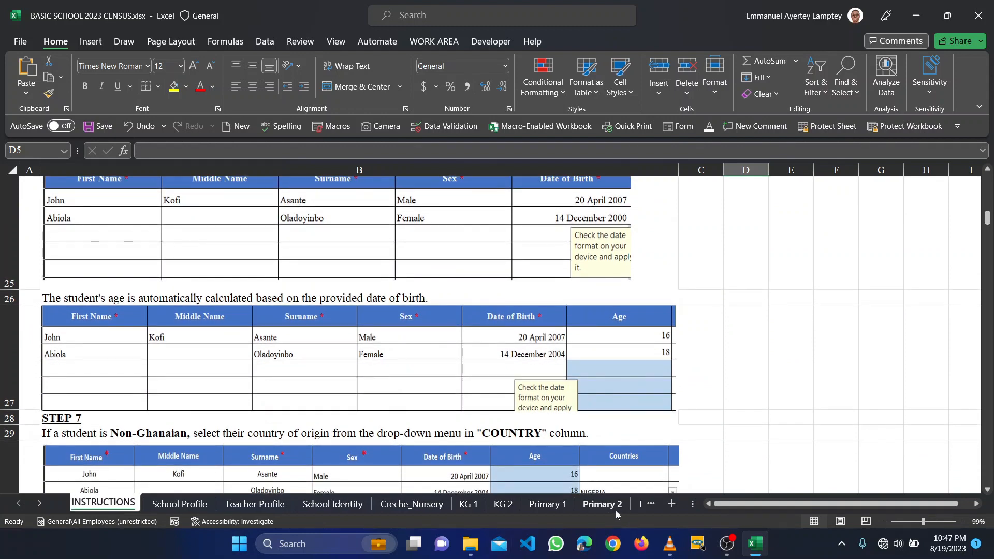
{"action": "scroll", "coordinate": [616, 510], "scroll_direction": "left", "scroll_amount": 4}
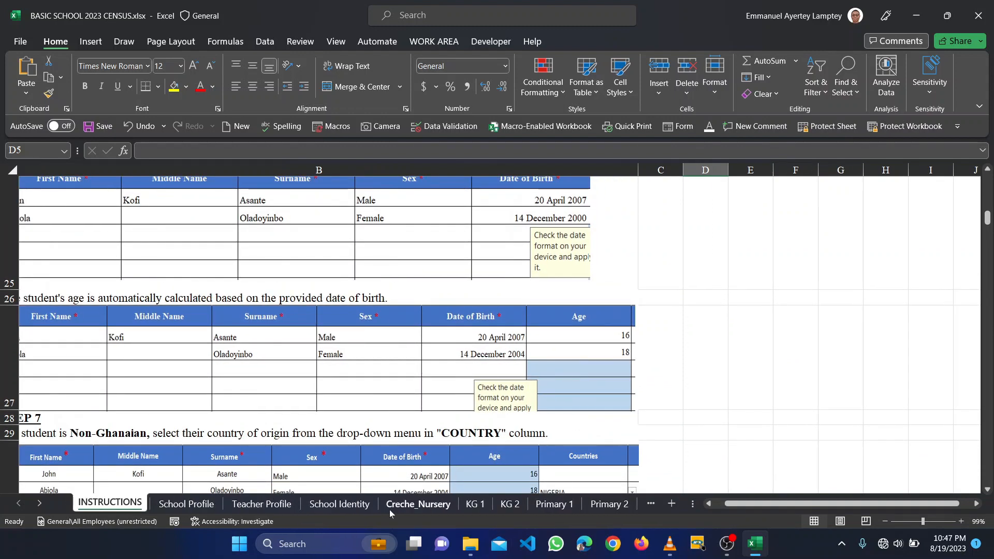
{"action": "left_click", "coordinate": [419, 505]}
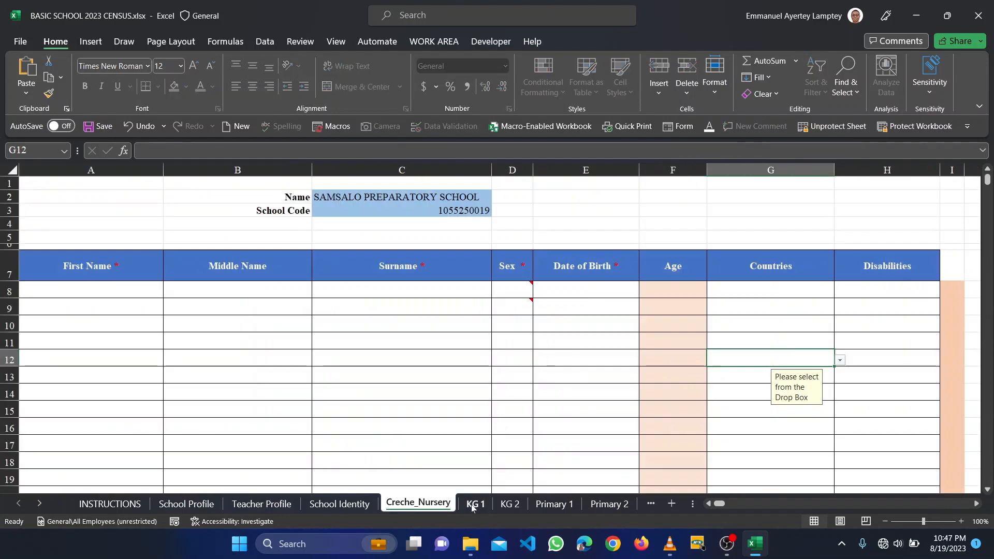
{"action": "left_click", "coordinate": [476, 505]}
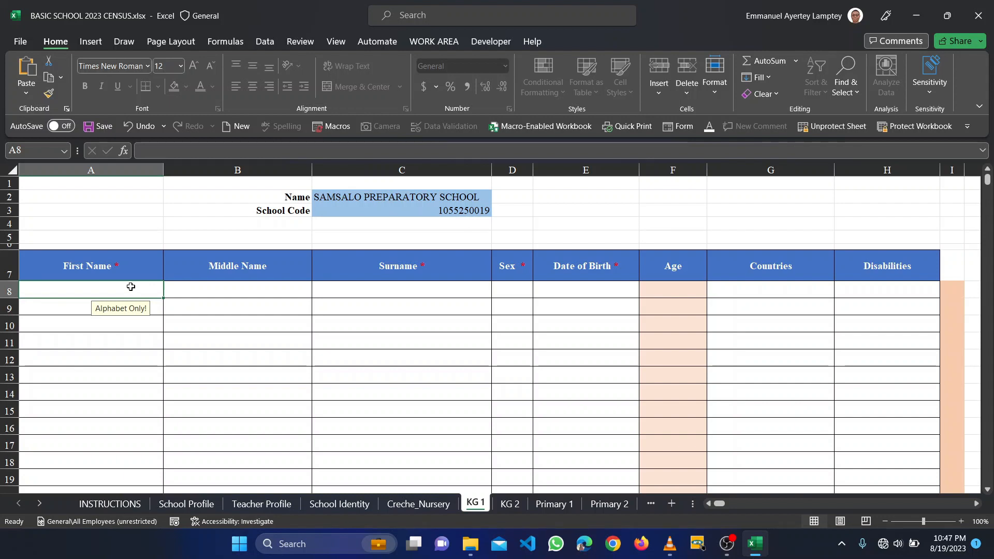
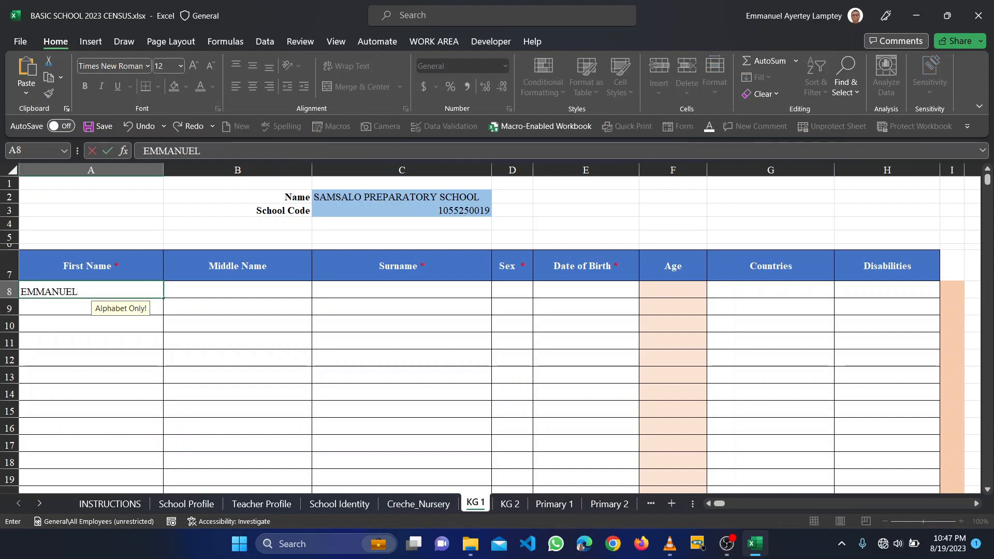
- Enter the first learner's first name in A8 and surname in C8, leaving the middle name blank
{"action": "key", "text": "Tab"}
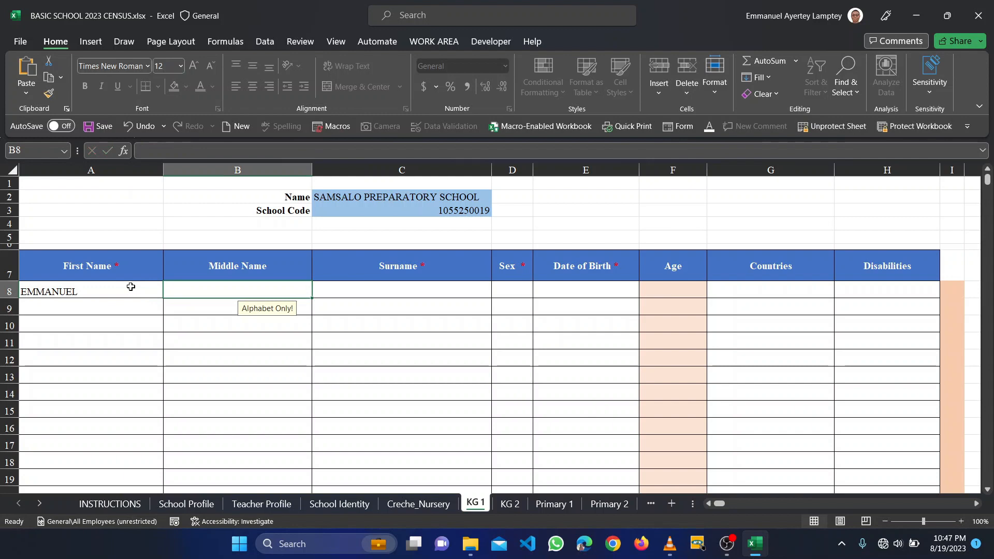
{"action": "key", "text": "Tab"}
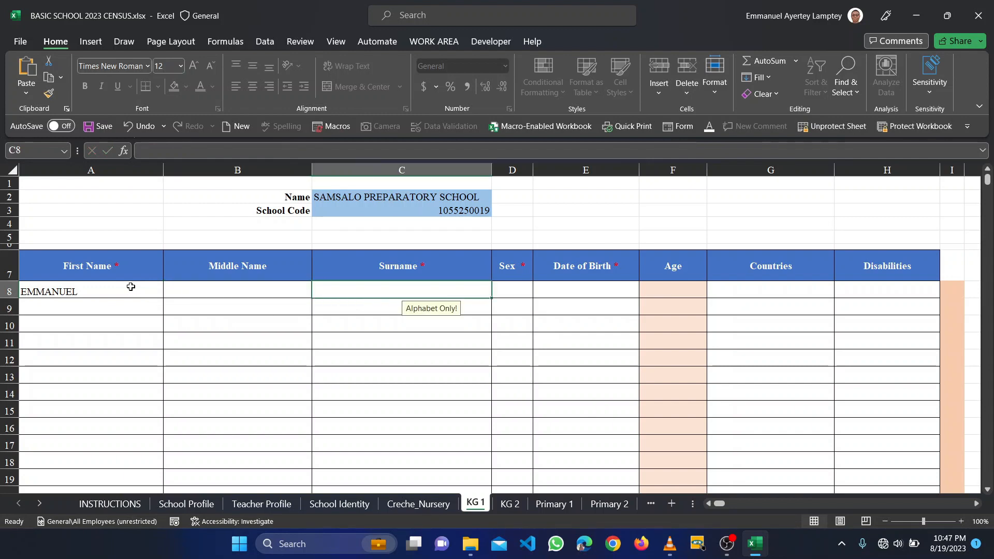
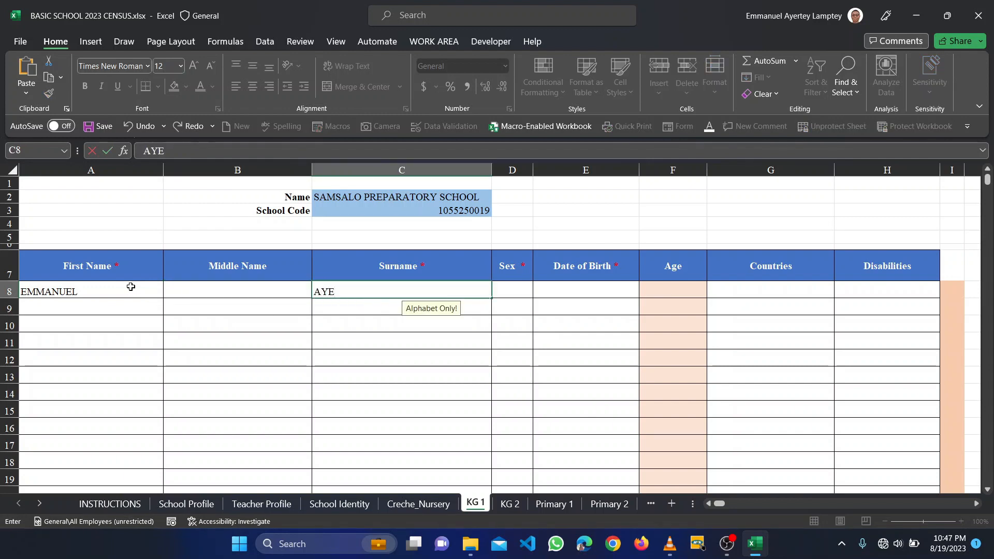
{"action": "key", "text": "Tab"}
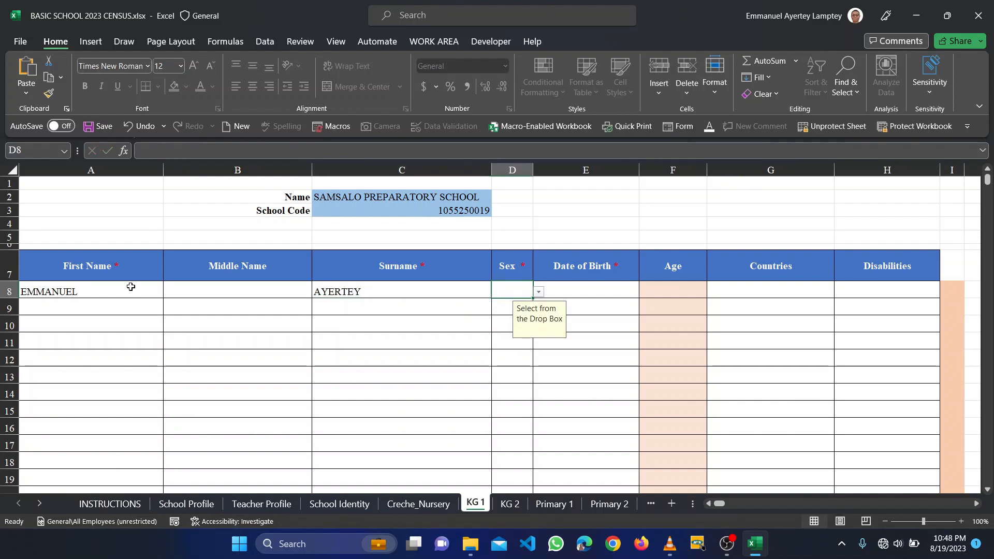
{"action": "type", "text": "Male"}
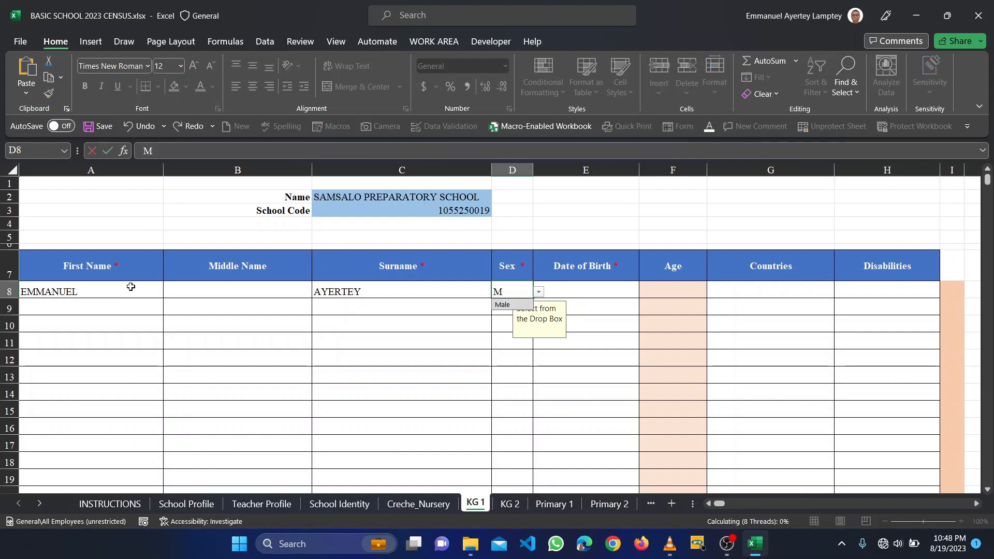
{"action": "key", "text": "Tab"}
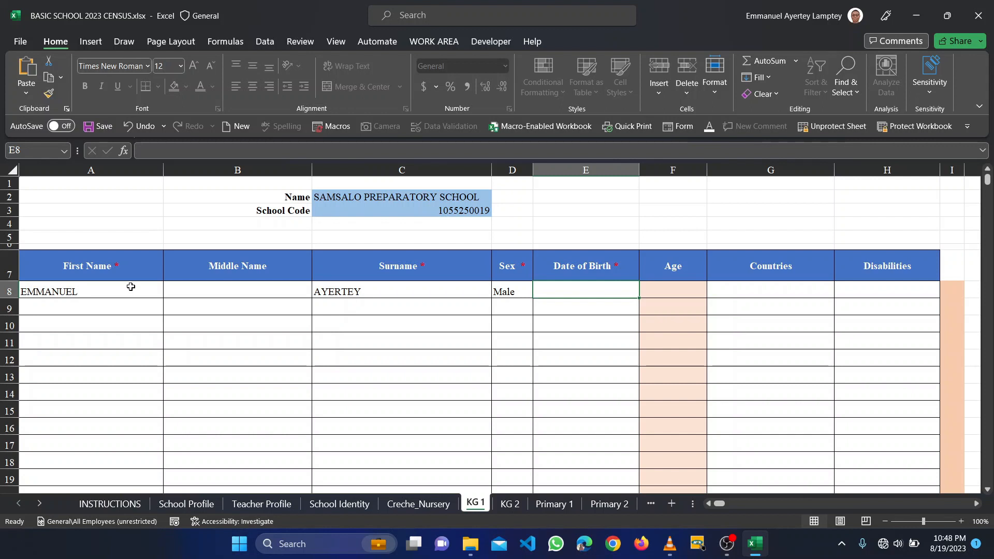
{"action": "type", "text": "12"}
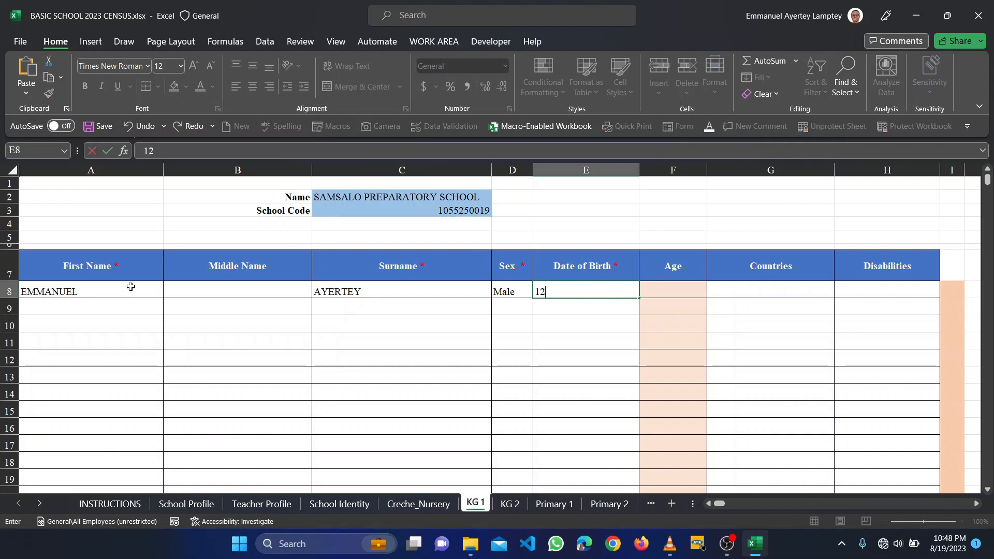
{"action": "type", "text": "/29/2016"}
{"action": "key", "text": "Return"}
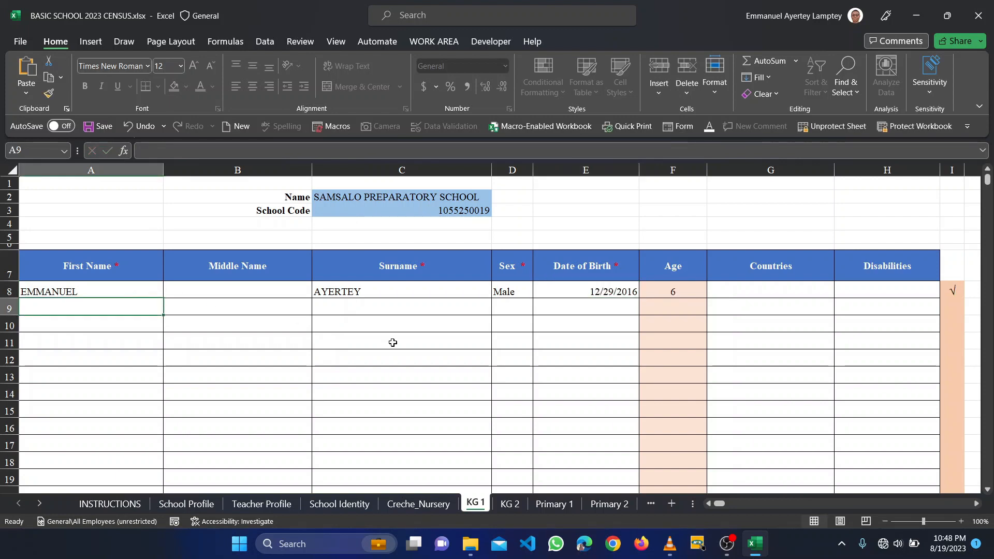
{"action": "scroll", "coordinate": [592, 325], "scroll_direction": "right", "scroll_amount": 2}
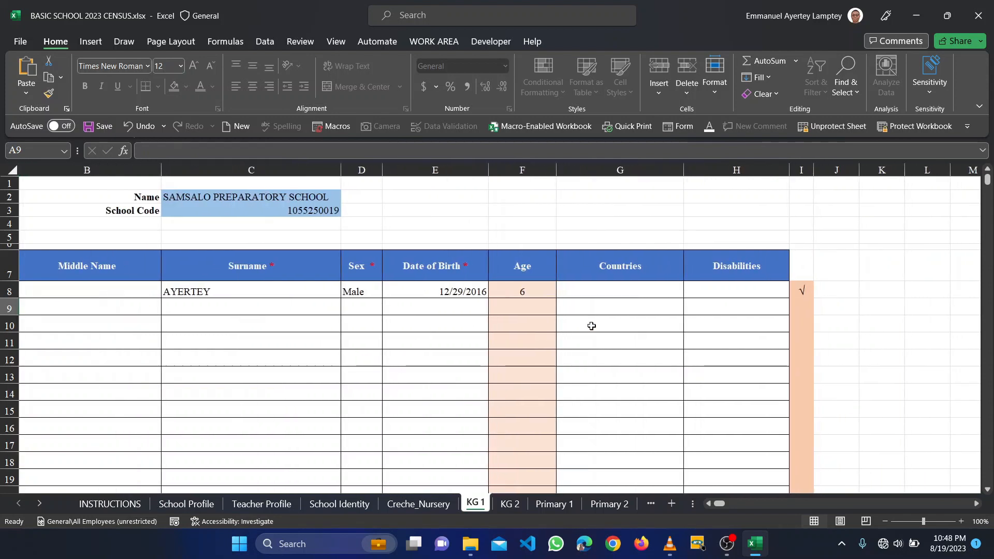
{"action": "left_click", "coordinate": [801, 291]}
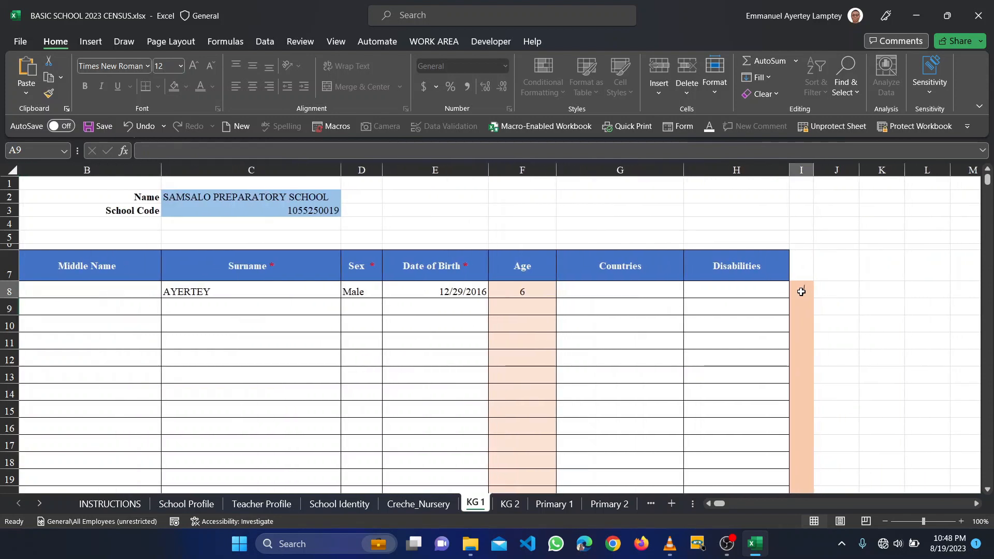
{"action": "left_click", "coordinate": [801, 170]}
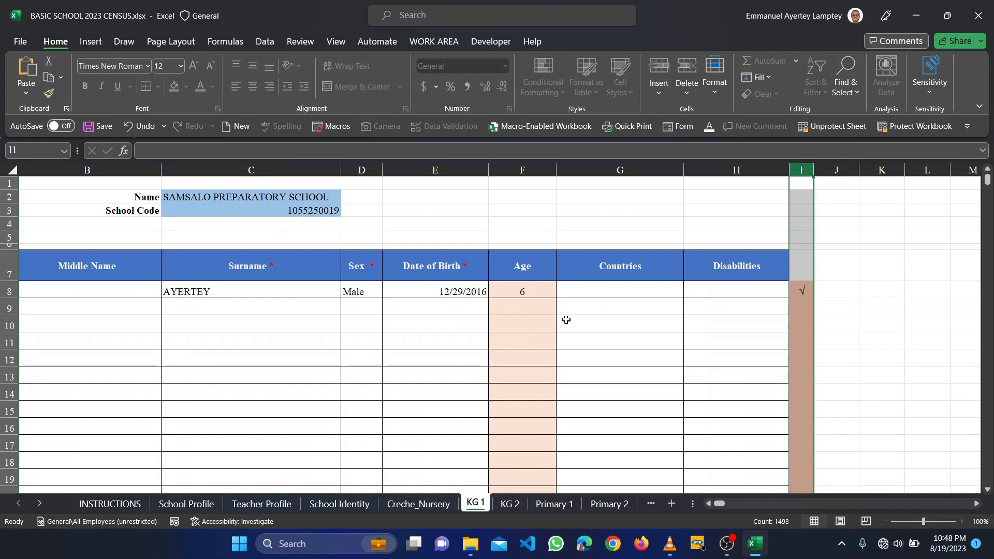
{"action": "scroll", "coordinate": [566, 320], "scroll_direction": "left", "scroll_amount": 1}
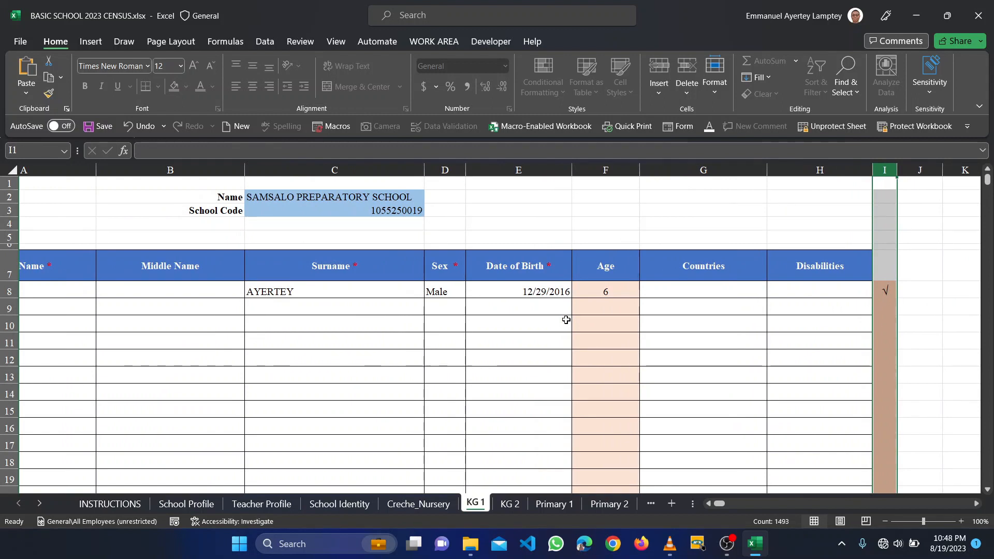
{"action": "scroll", "coordinate": [566, 320], "scroll_direction": "left", "scroll_amount": 1}
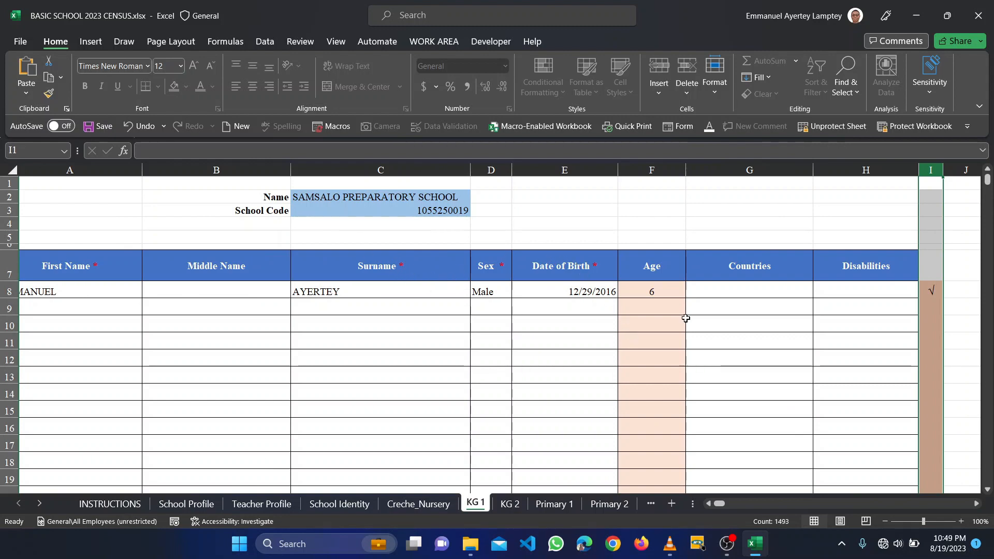
{"action": "left_click", "coordinate": [779, 294]}
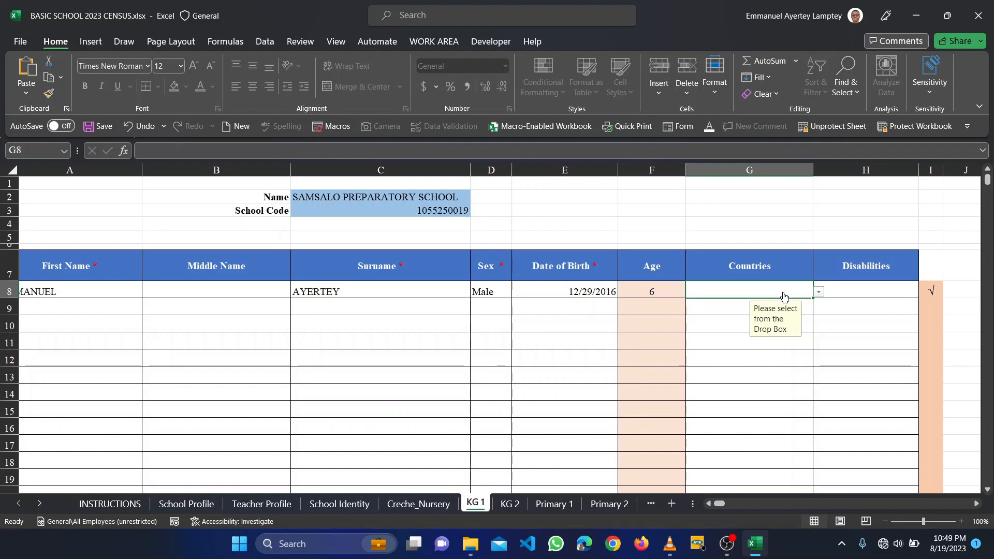
- Browse the learner's country list, then clear the mistakenly chosen Afghanistan
{"action": "left_click", "coordinate": [818, 291]}
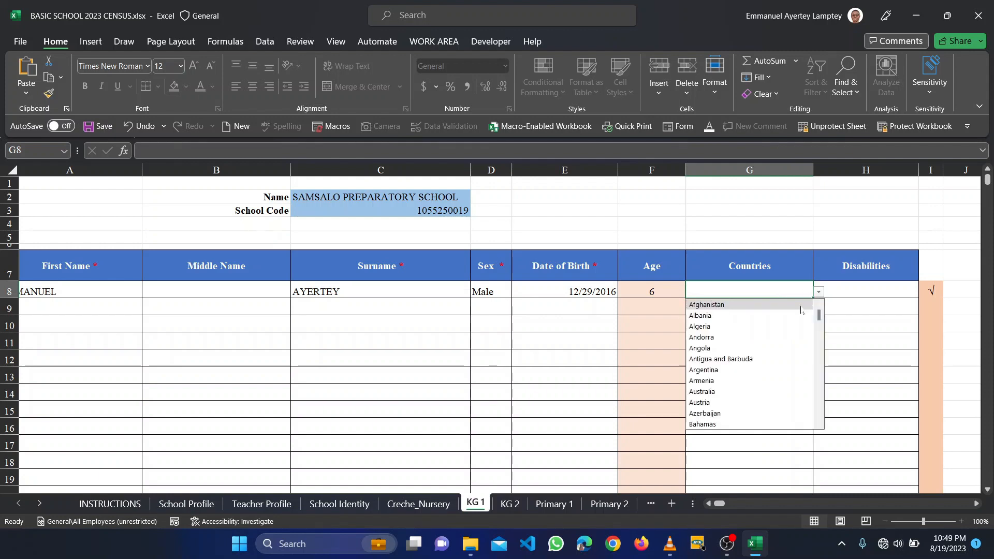
{"action": "scroll", "coordinate": [746, 404], "scroll_direction": "down", "scroll_amount": 20}
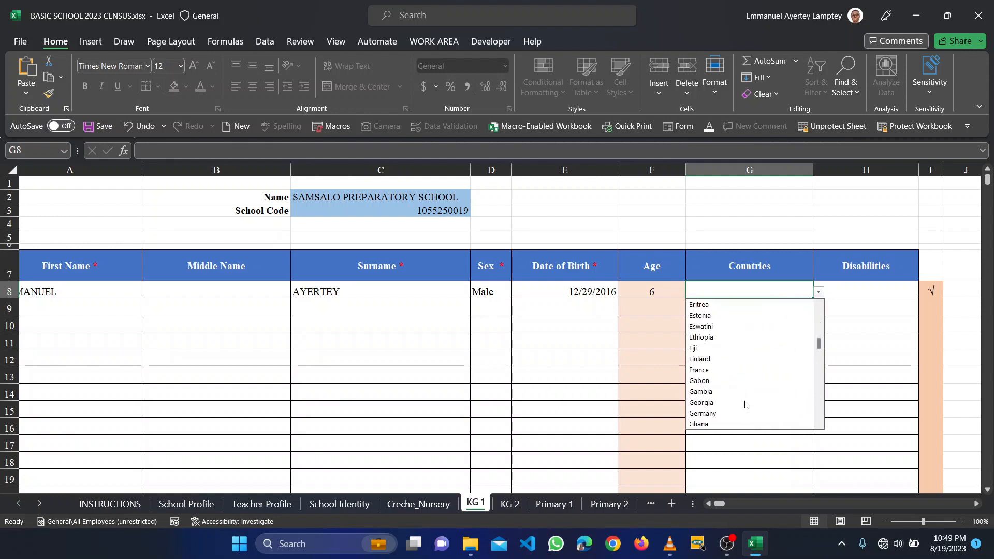
{"action": "scroll", "coordinate": [746, 404], "scroll_direction": "down", "scroll_amount": 1}
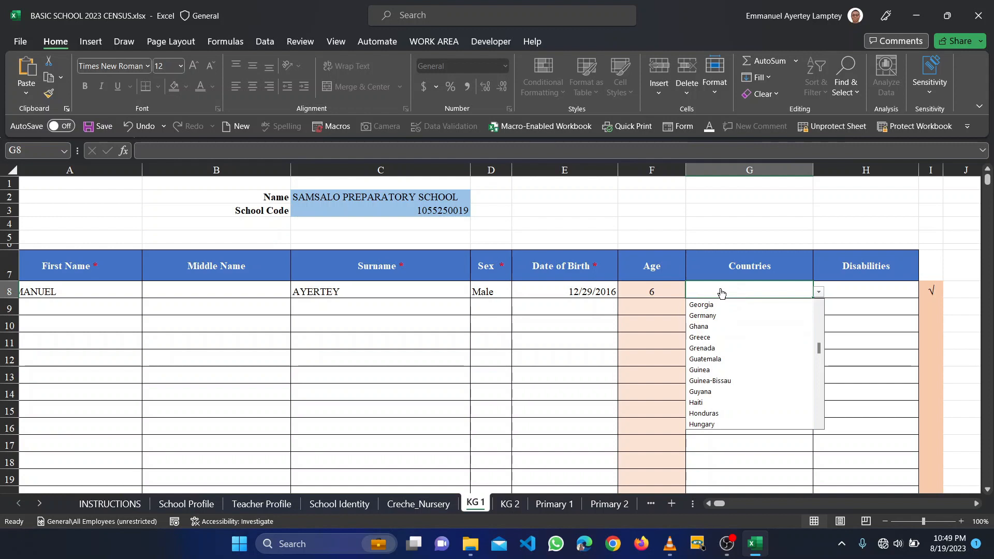
{"action": "type", "text": "U"}
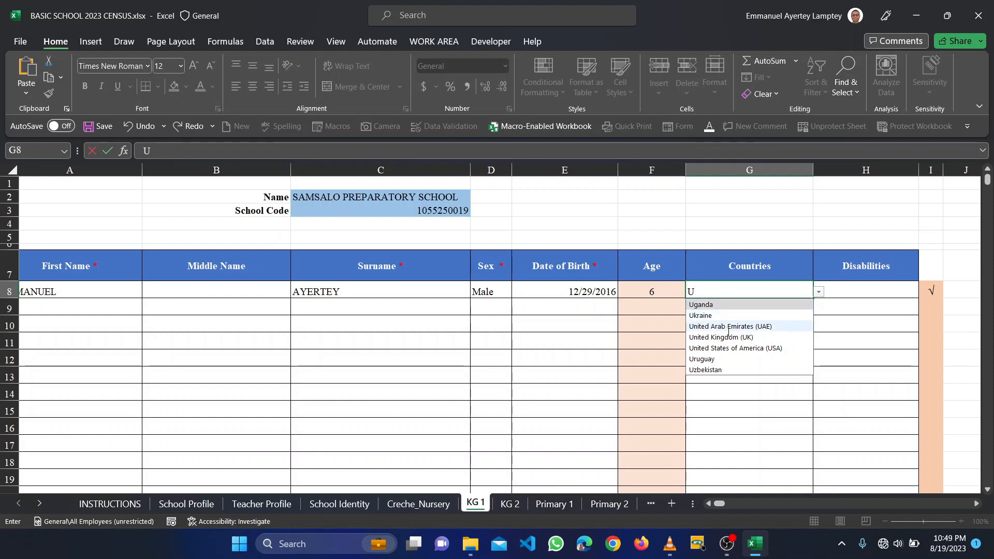
{"action": "left_click", "coordinate": [692, 292]}
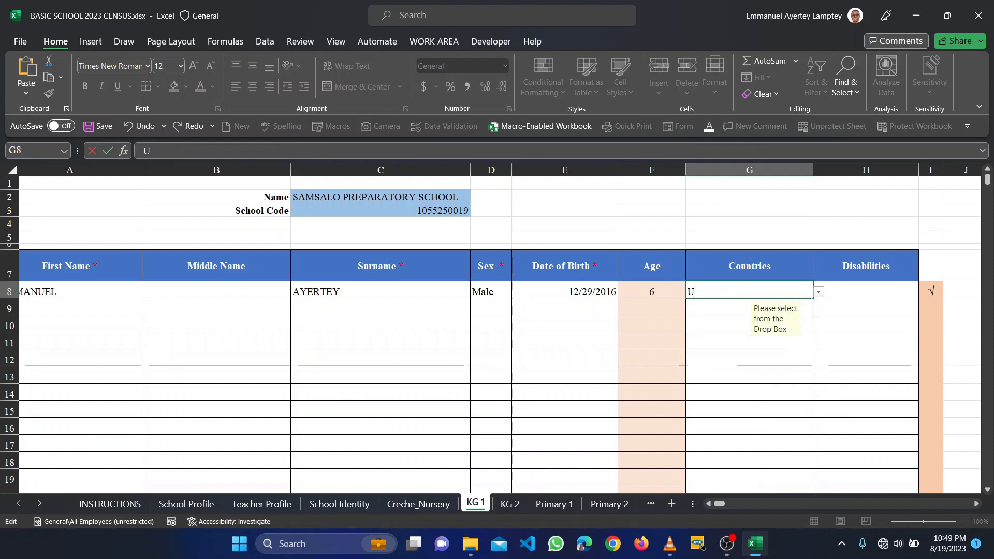
{"action": "key", "text": "BackSpace"}
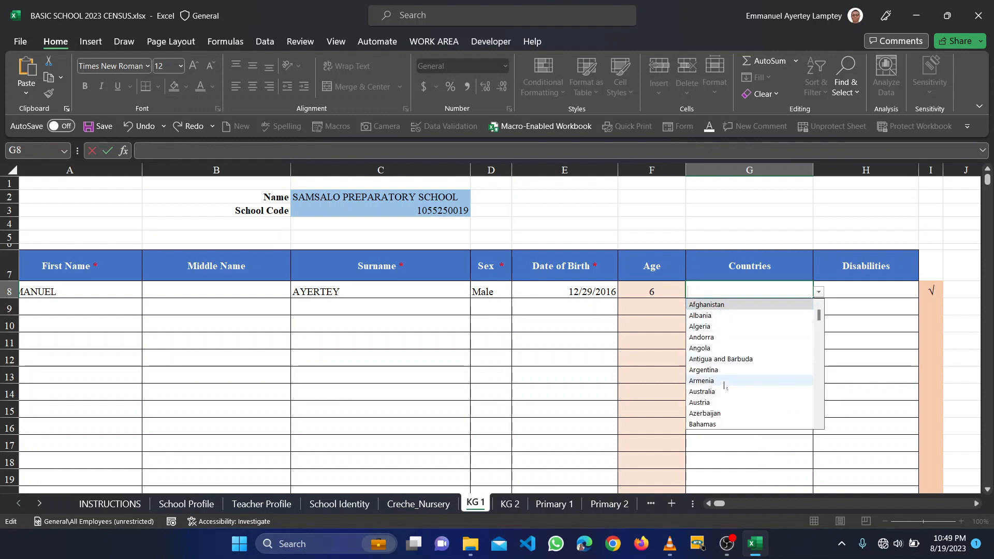
{"action": "scroll", "coordinate": [725, 386], "scroll_direction": "down", "scroll_amount": 4}
{"action": "scroll", "coordinate": [725, 386], "scroll_direction": "down", "scroll_amount": 12}
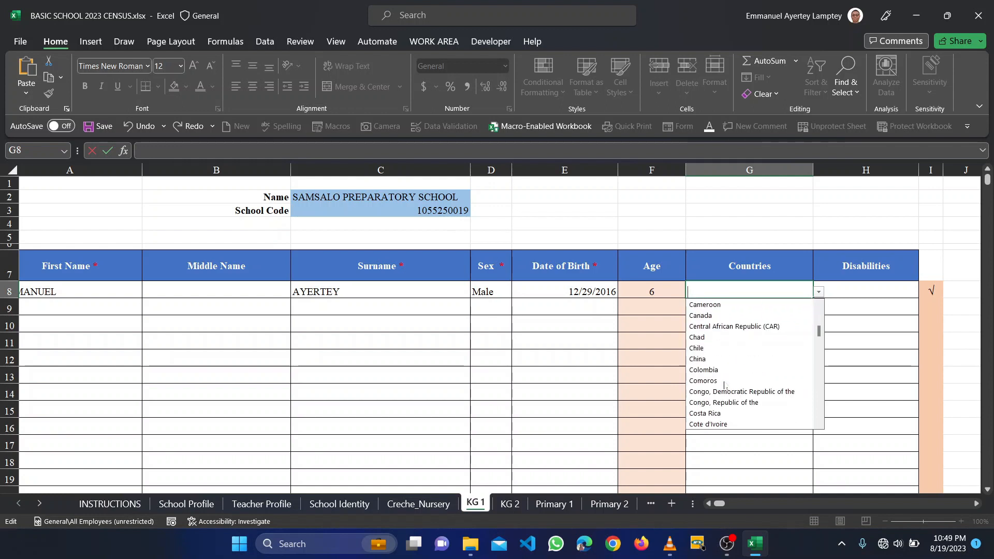
{"action": "scroll", "coordinate": [724, 386], "scroll_direction": "down", "scroll_amount": 1}
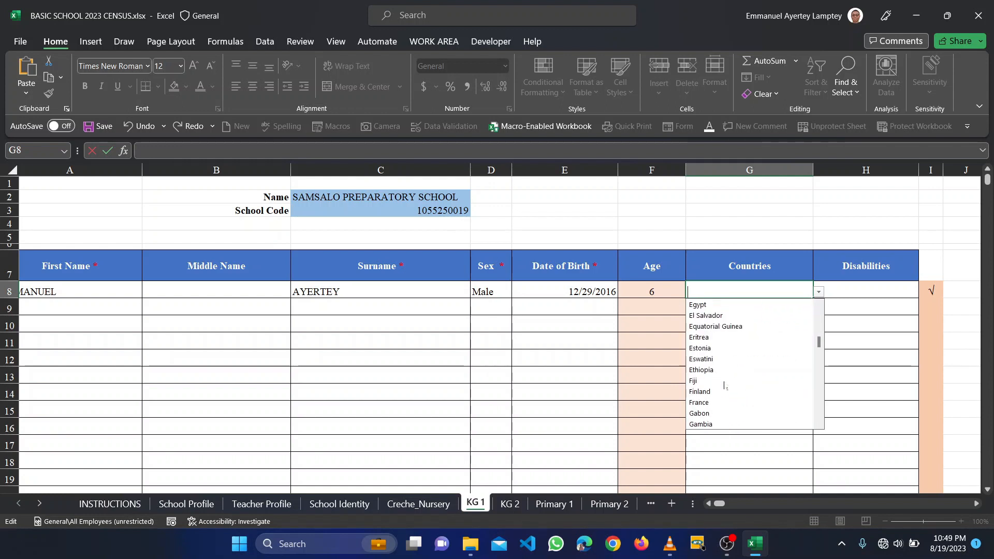
{"action": "scroll", "coordinate": [724, 386], "scroll_direction": "down", "scroll_amount": 5}
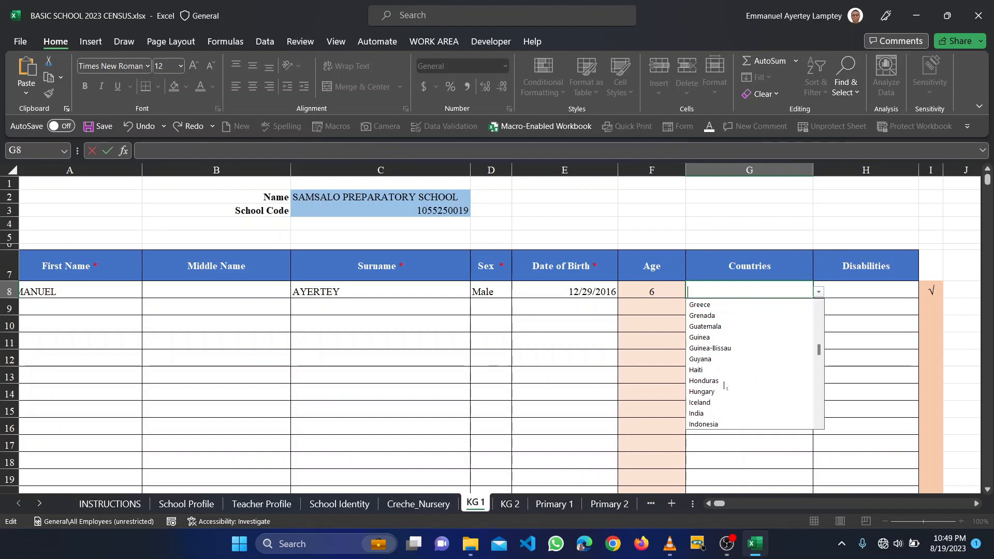
{"action": "scroll", "coordinate": [724, 385], "scroll_direction": "down", "scroll_amount": 4}
{"action": "left_click", "coordinate": [722, 273]}
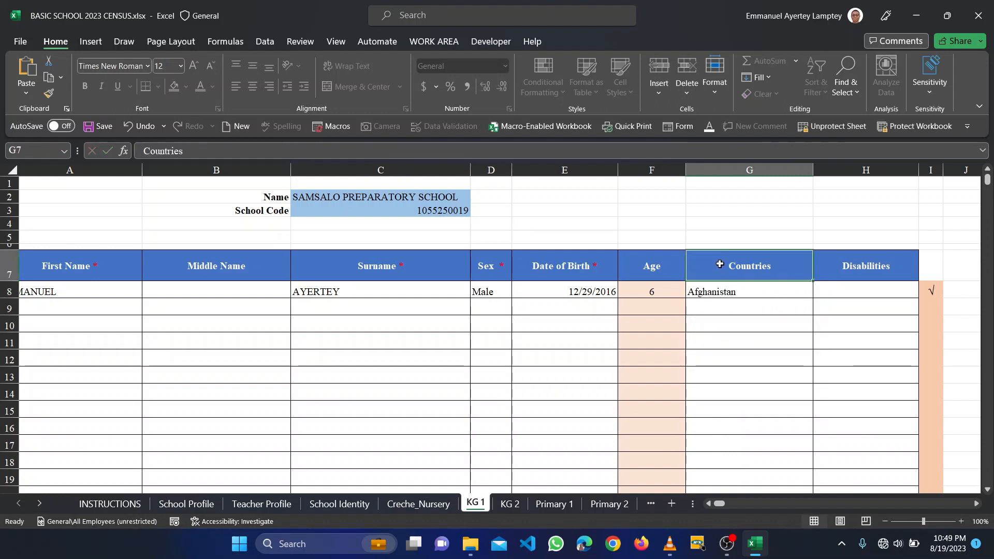
{"action": "left_click", "coordinate": [747, 299]}
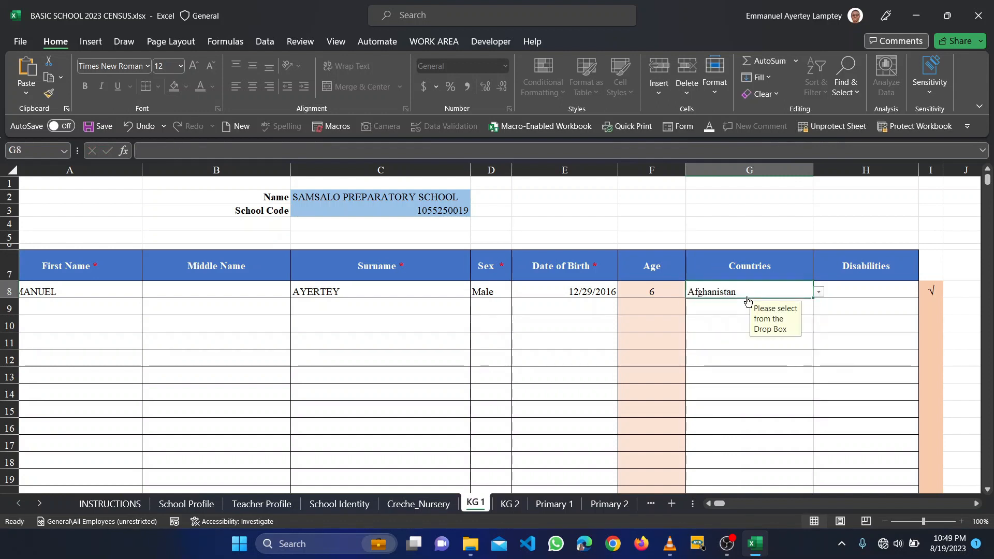
{"action": "key", "text": "Delete"}
- Show and browse the disability options for cell H8
{"action": "left_click", "coordinate": [864, 288]}
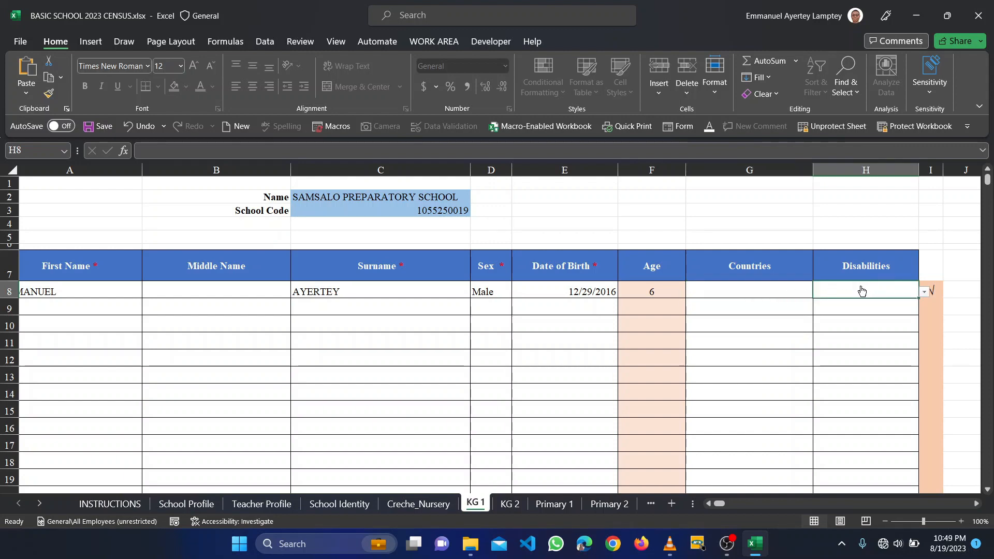
{"action": "left_click", "coordinate": [924, 292]}
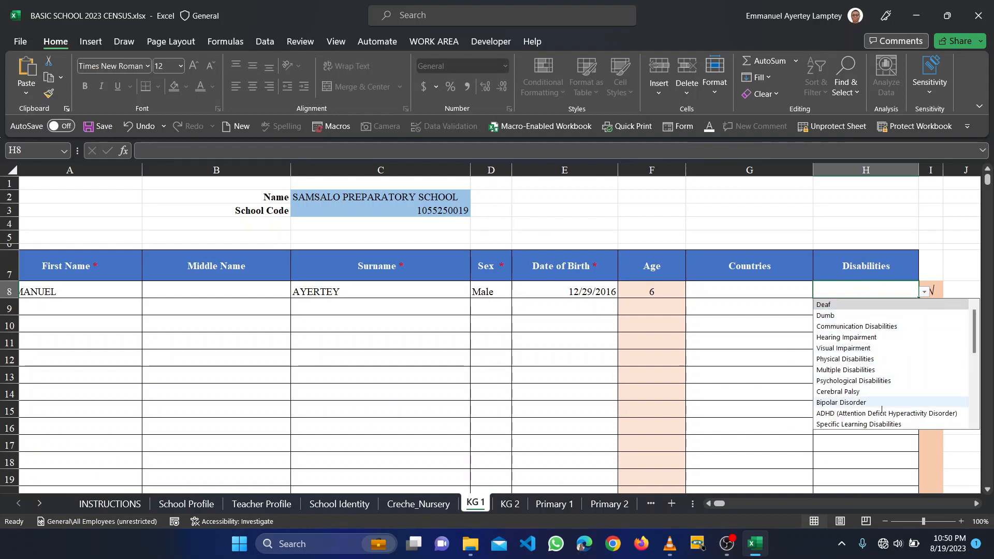
{"action": "scroll", "coordinate": [875, 394], "scroll_direction": "down", "scroll_amount": 6}
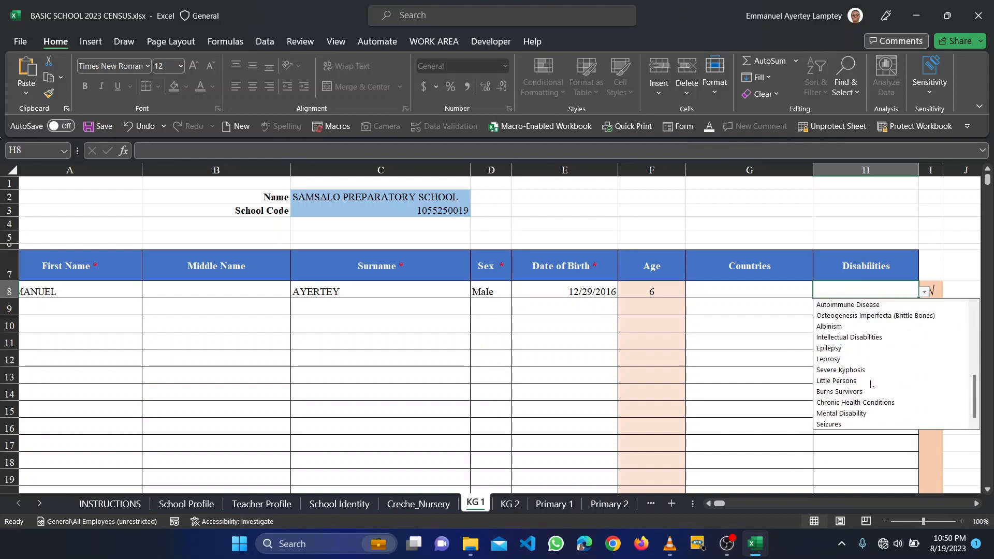
{"action": "scroll", "coordinate": [871, 386], "scroll_direction": "up", "scroll_amount": 5}
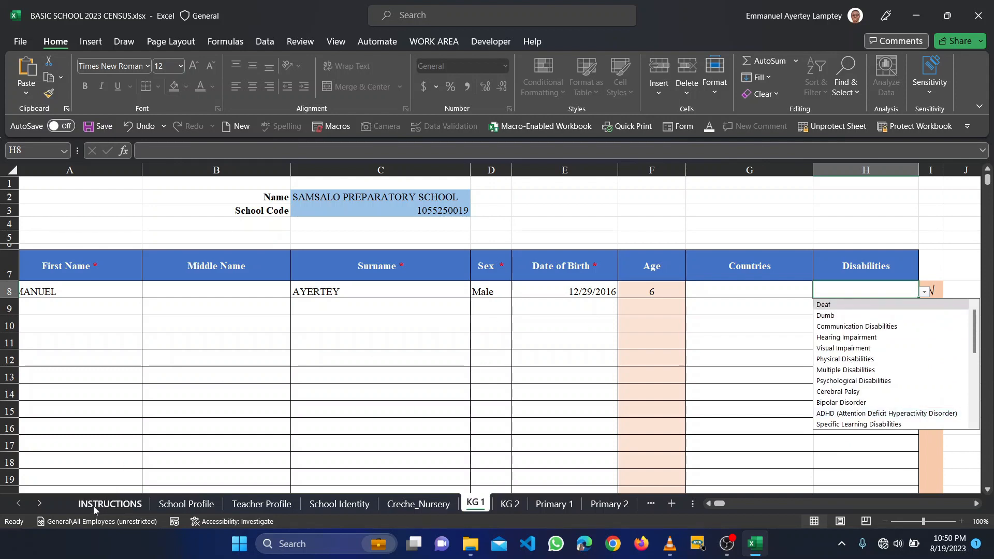
{"action": "left_click", "coordinate": [126, 511]}
{"action": "left_click", "coordinate": [123, 509]}
- Scroll through the 30 disability definitions on the INSTRUCTIONS sheet
{"action": "scroll", "coordinate": [182, 435], "scroll_direction": "down", "scroll_amount": 5}
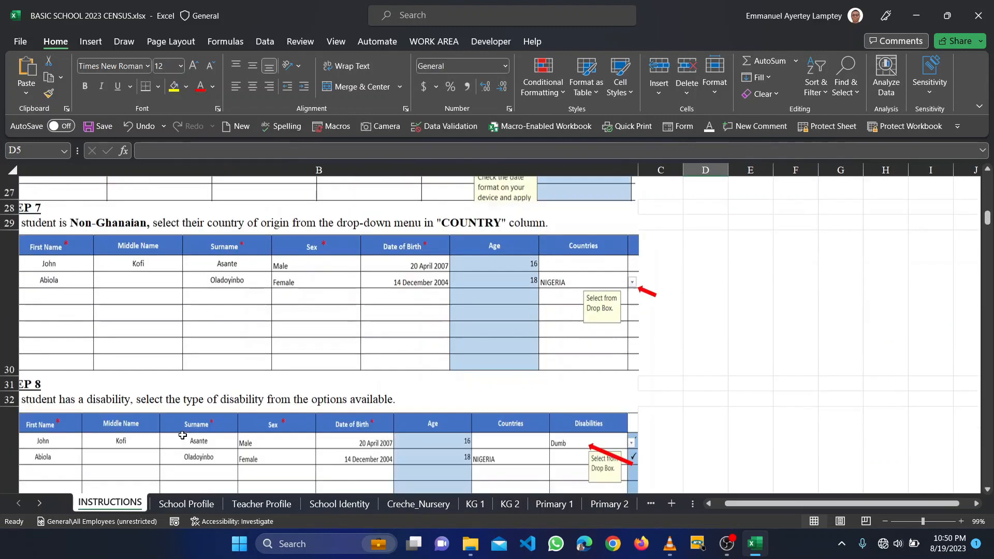
{"action": "scroll", "coordinate": [182, 435], "scroll_direction": "down", "scroll_amount": 7}
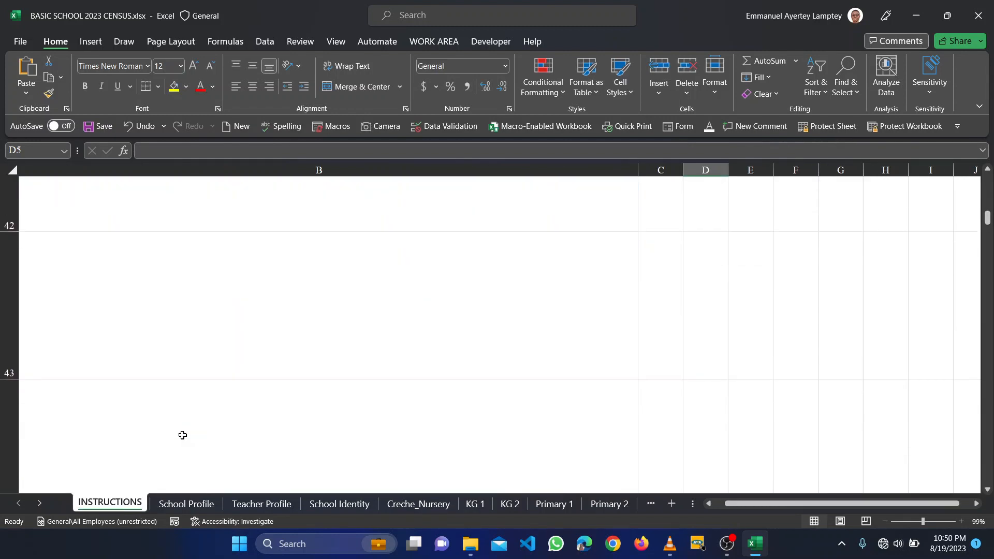
{"action": "scroll", "coordinate": [182, 435], "scroll_direction": "down", "scroll_amount": 5}
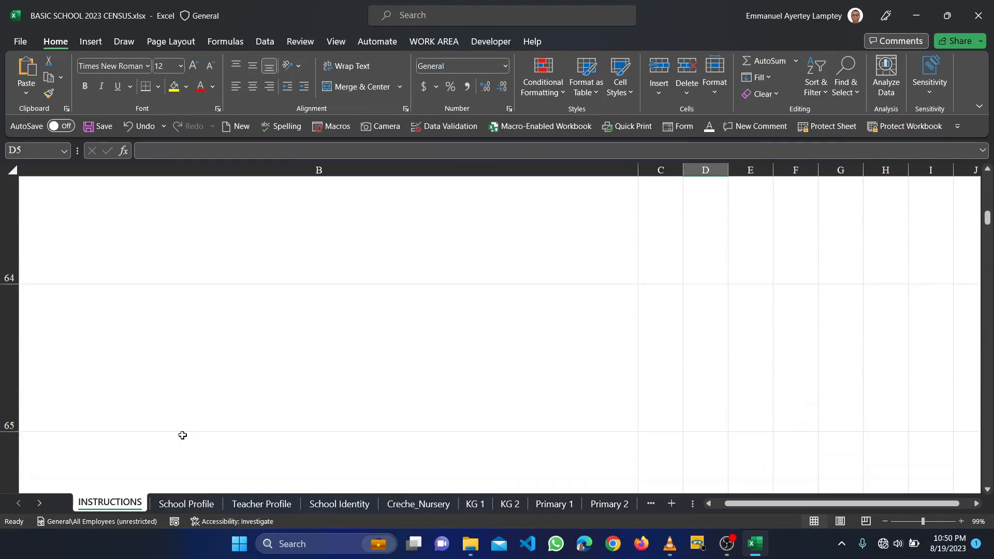
{"action": "scroll", "coordinate": [182, 435], "scroll_direction": "down", "scroll_amount": 3}
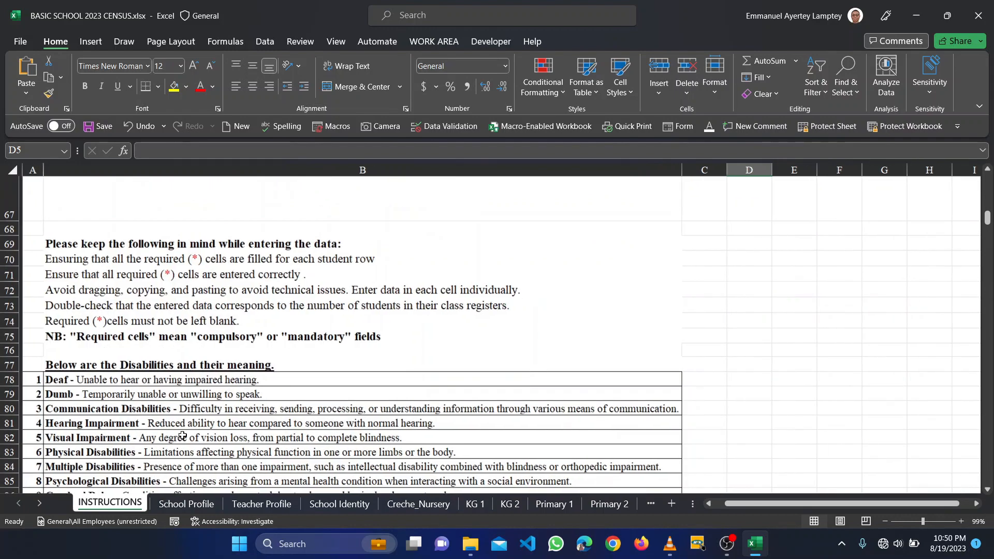
{"action": "scroll", "coordinate": [182, 435], "scroll_direction": "down", "scroll_amount": 6}
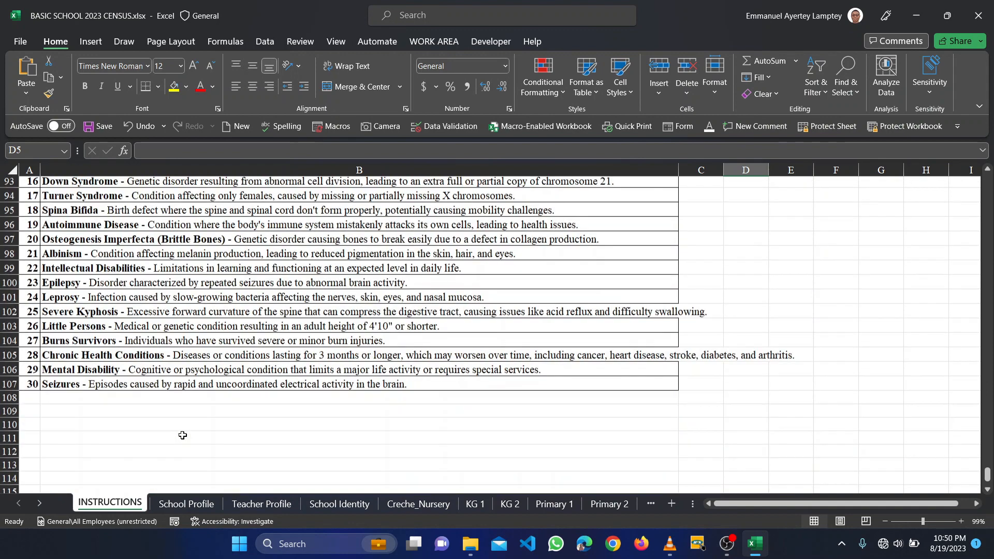
{"action": "scroll", "coordinate": [182, 435], "scroll_direction": "up", "scroll_amount": 8}
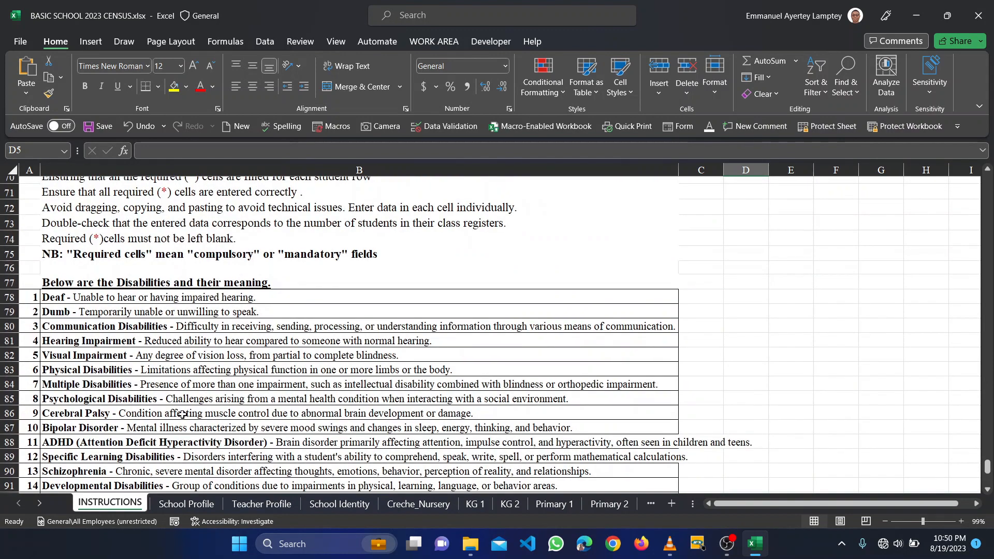
{"action": "scroll", "coordinate": [169, 311], "scroll_direction": "up", "scroll_amount": 2}
{"action": "scroll", "coordinate": [169, 310], "scroll_direction": "up", "scroll_amount": 2}
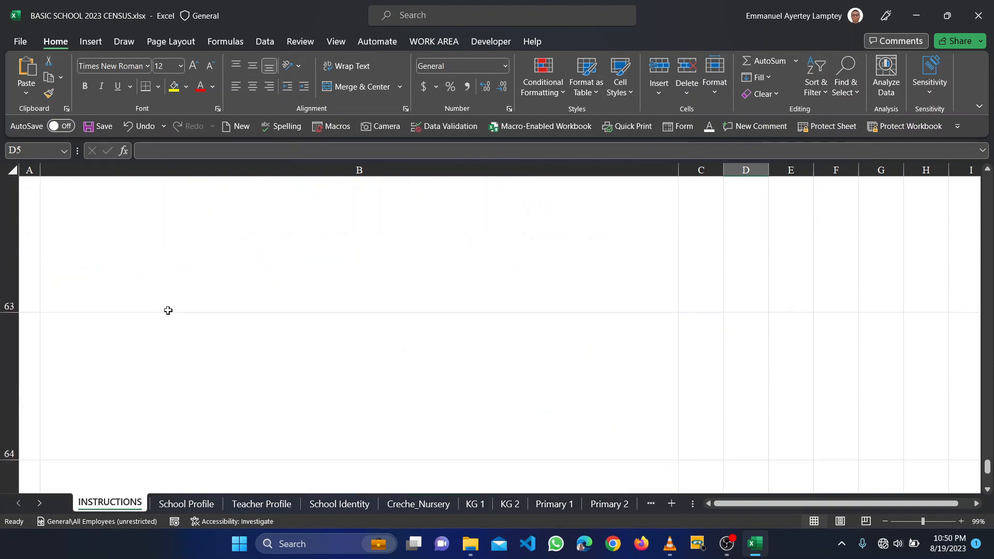
- Select rows 62 to 80 and the Physical Disabilities entry in B83
{"action": "left_click_drag", "start_coordinate": [9, 296], "coordinate": [1, 422]}
{"action": "left_click_drag", "start_coordinate": [2, 518], "coordinate": [22, 462]}
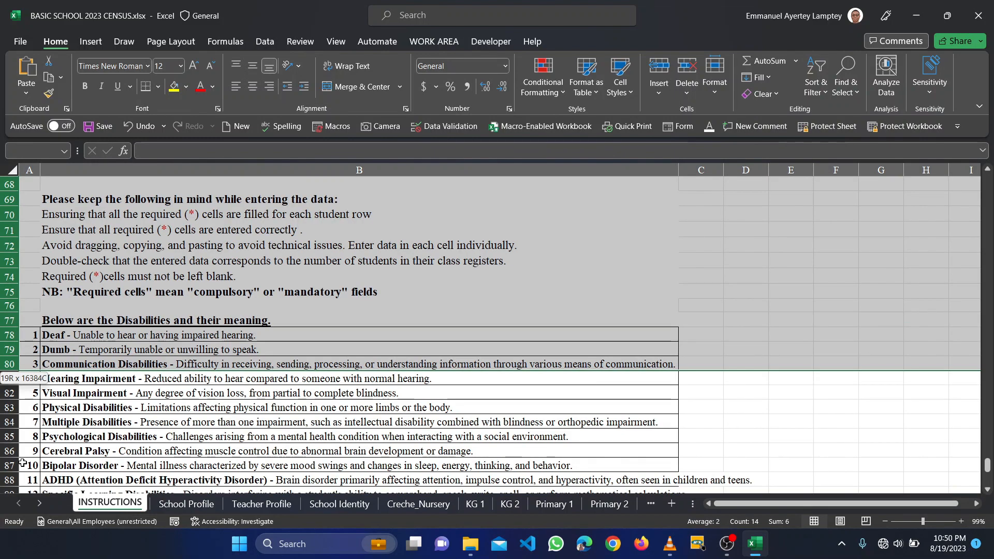
{"action": "left_click", "coordinate": [137, 335]}
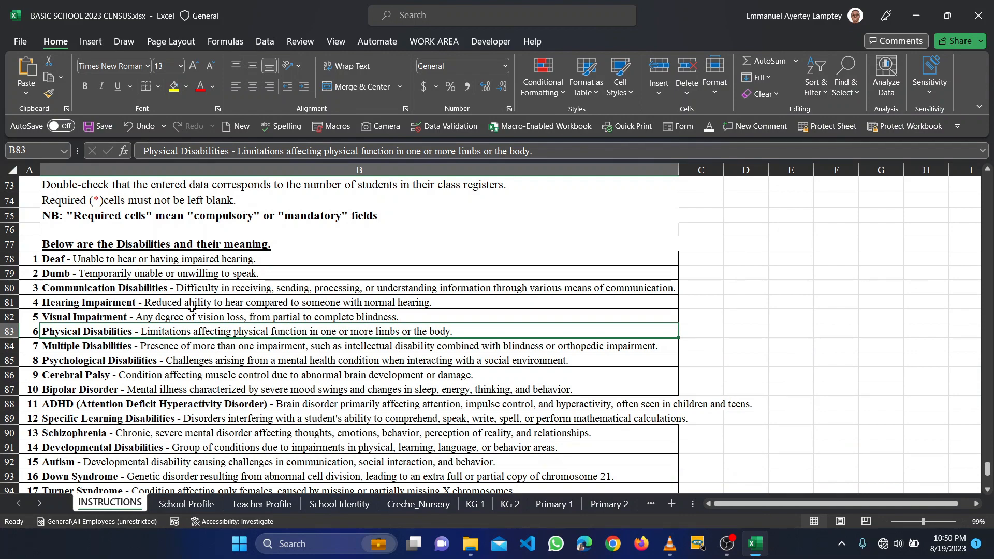
{"action": "scroll", "coordinate": [192, 309], "scroll_direction": "up", "scroll_amount": 1}
{"action": "scroll", "coordinate": [192, 309], "scroll_direction": "down", "scroll_amount": 6}
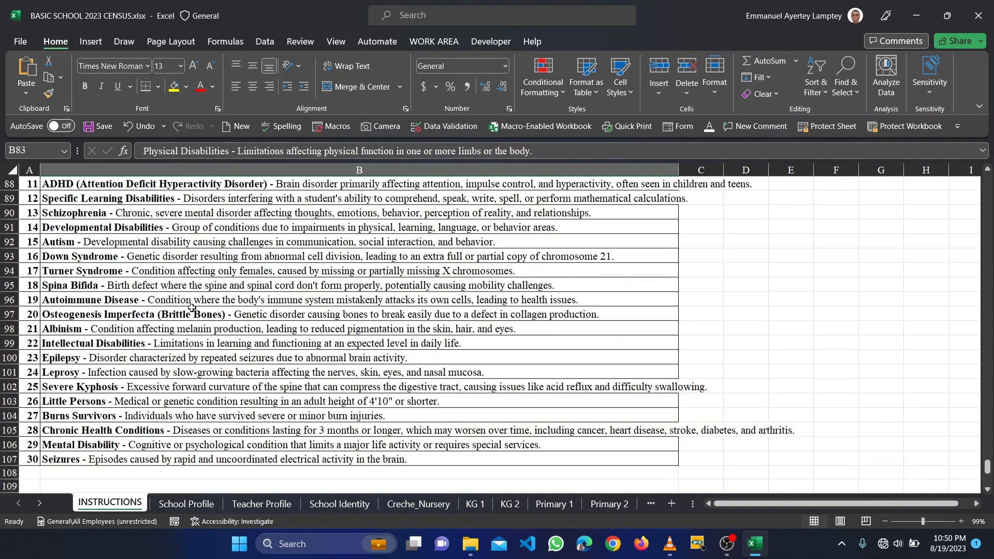
{"action": "scroll", "coordinate": [192, 309], "scroll_direction": "down", "scroll_amount": 6}
{"action": "scroll", "coordinate": [259, 296], "scroll_direction": "down", "scroll_amount": 1}
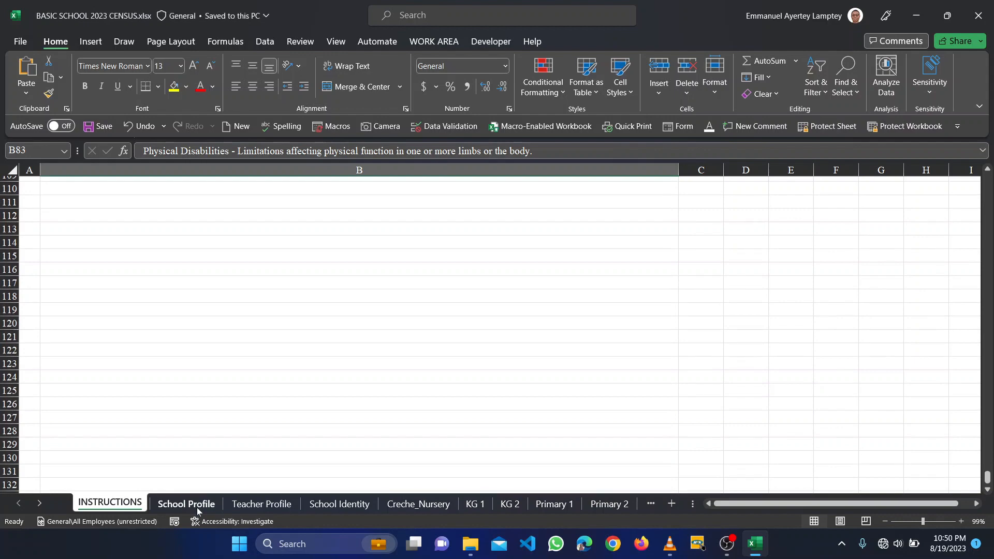
- Review the School Profile information from SAMSALO PREPARATORY SCHOOL to District LOWER MANYA KROBO
{"action": "left_click", "coordinate": [196, 505]}
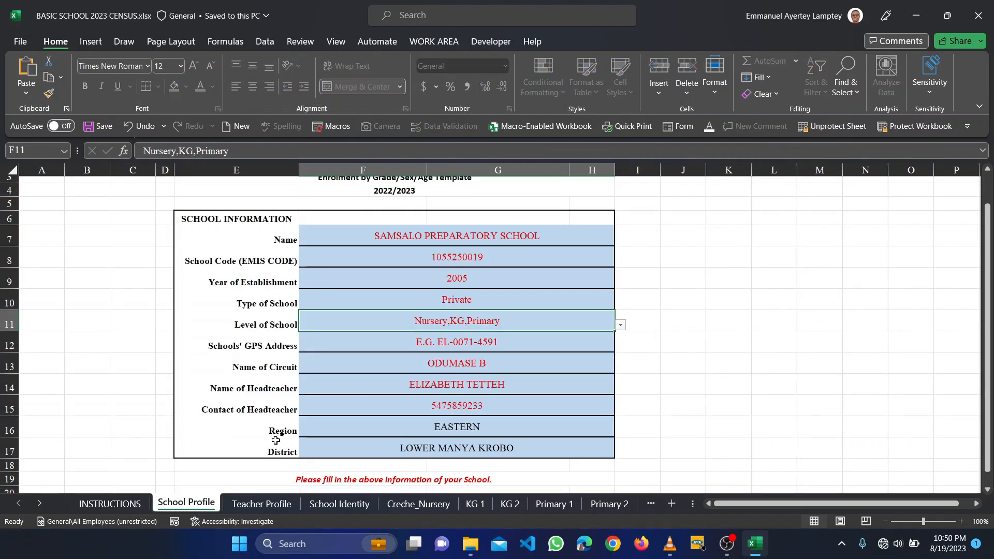
{"action": "scroll", "coordinate": [275, 439], "scroll_direction": "down", "scroll_amount": 1}
{"action": "scroll", "coordinate": [276, 440], "scroll_direction": "down", "scroll_amount": 1}
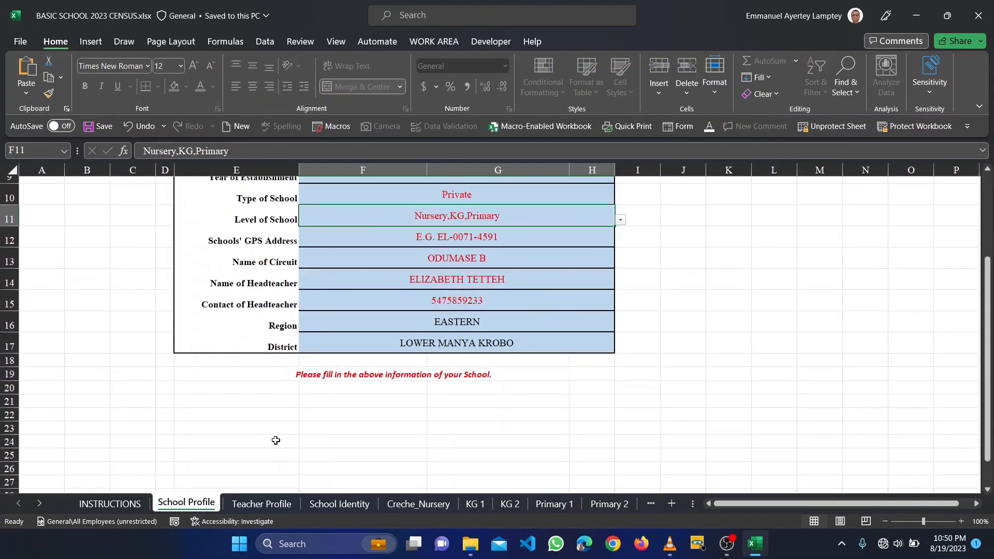
{"action": "scroll", "coordinate": [276, 440], "scroll_direction": "up", "scroll_amount": 2}
{"action": "scroll", "coordinate": [276, 441], "scroll_direction": "up", "scroll_amount": 1}
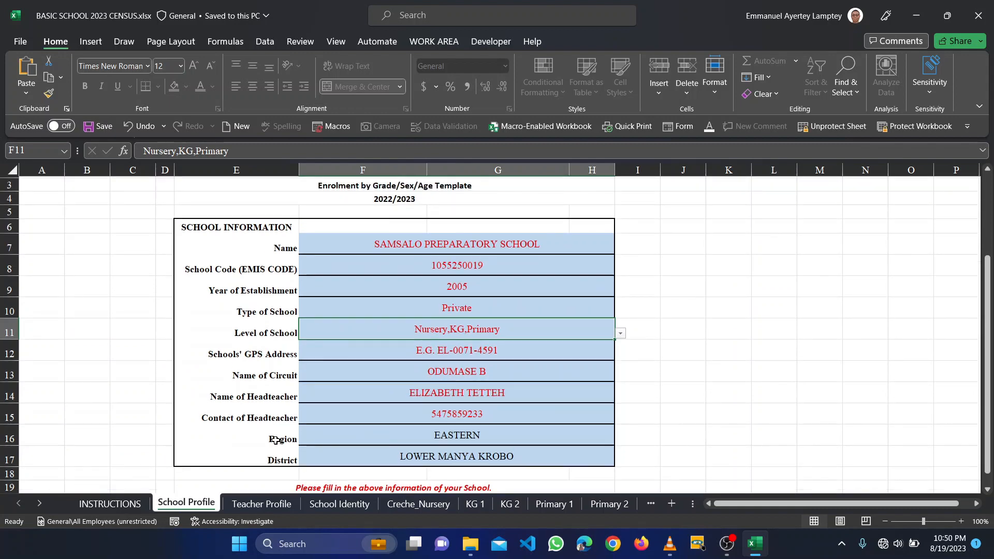
{"action": "scroll", "coordinate": [276, 441], "scroll_direction": "down", "scroll_amount": 2}
{"action": "scroll", "coordinate": [276, 441], "scroll_direction": "up", "scroll_amount": 3}
{"action": "scroll", "coordinate": [276, 441], "scroll_direction": "down", "scroll_amount": 3}
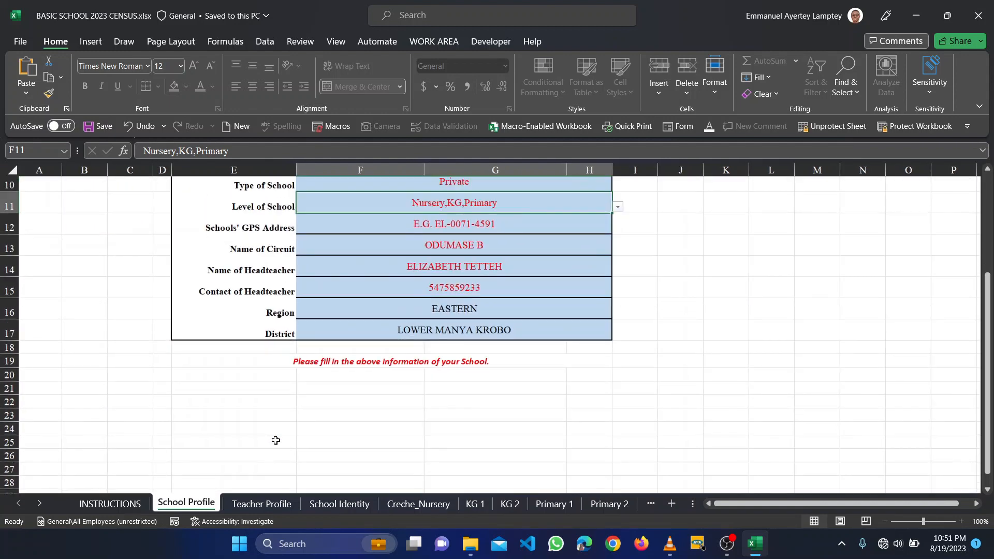
{"action": "scroll", "coordinate": [276, 441], "scroll_direction": "up", "scroll_amount": 3}
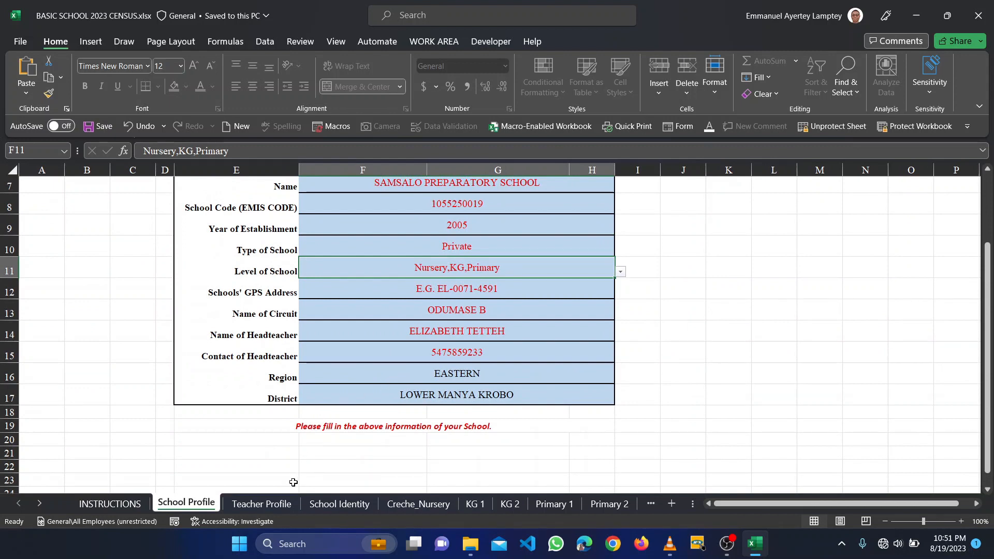
{"action": "scroll", "coordinate": [293, 482], "scroll_direction": "down", "scroll_amount": 2}
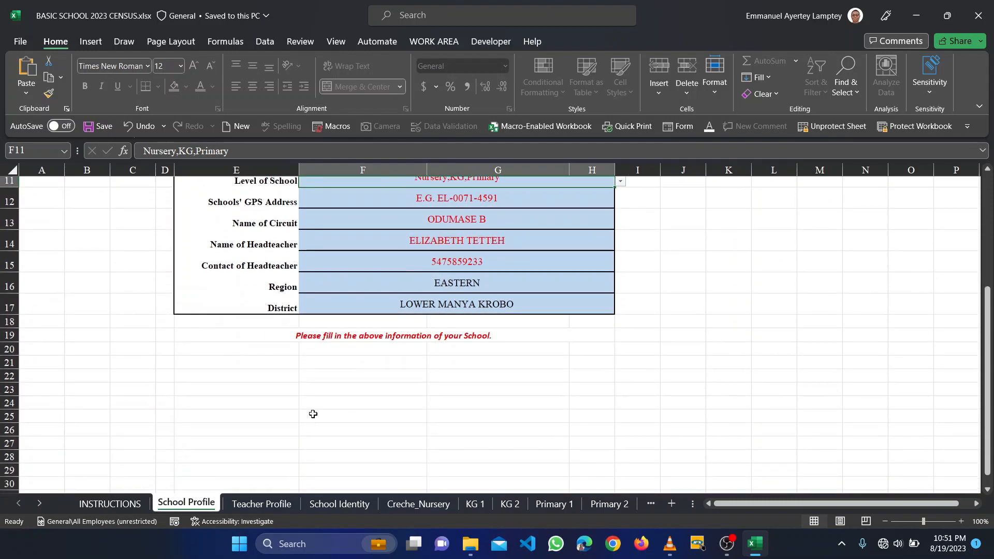
{"action": "scroll", "coordinate": [312, 414], "scroll_direction": "up", "scroll_amount": 3}
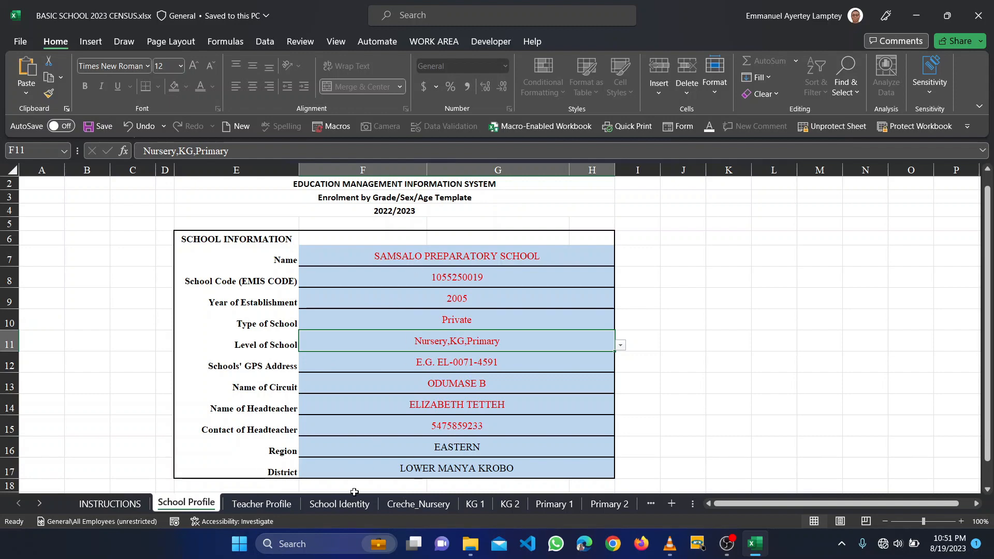
- Try editing the protected school name in B6 on School Identity and dismiss the warning
{"action": "left_click", "coordinate": [325, 509]}
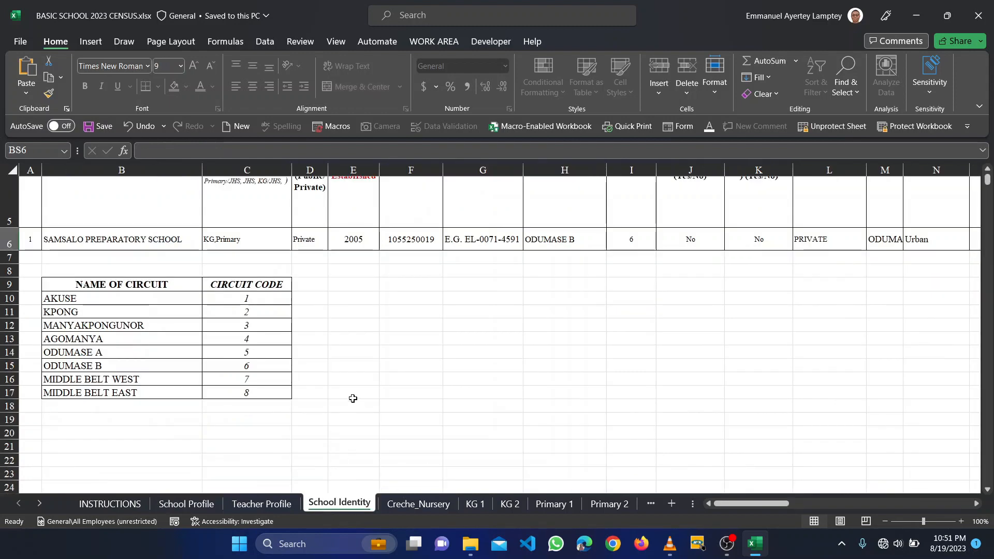
{"action": "scroll", "coordinate": [354, 363], "scroll_direction": "up", "scroll_amount": 1}
{"action": "double_click", "coordinate": [186, 268]}
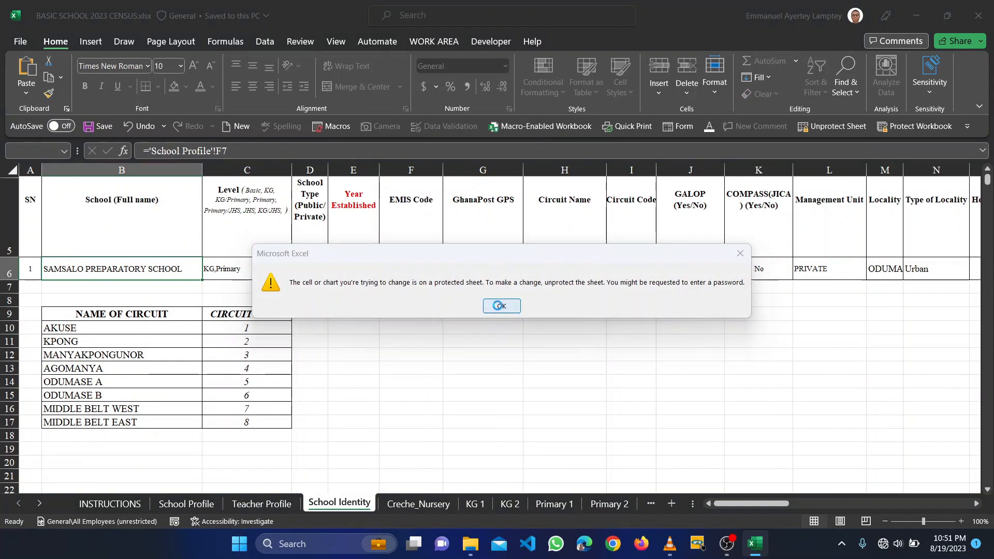
{"action": "left_click", "coordinate": [501, 311]}
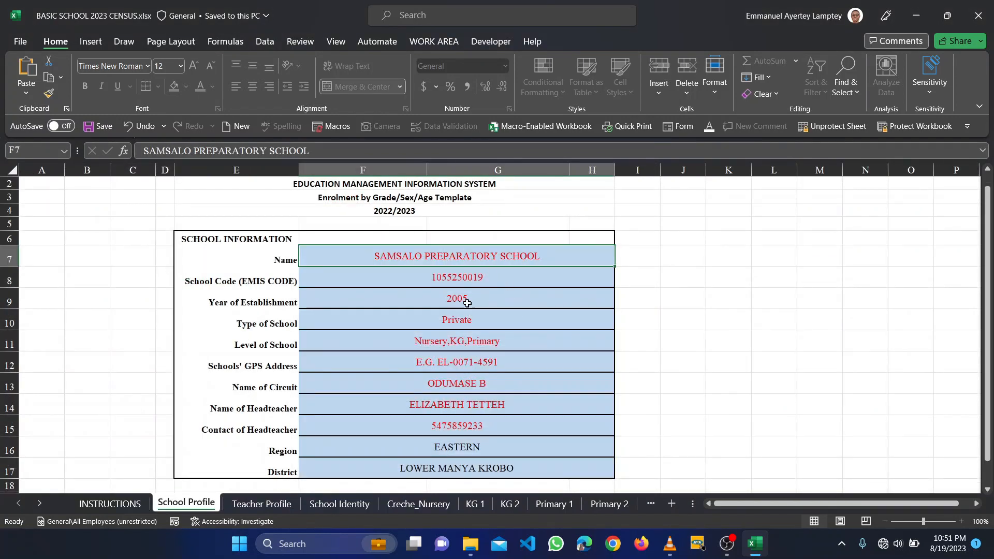
{"action": "left_click", "coordinate": [327, 507]}
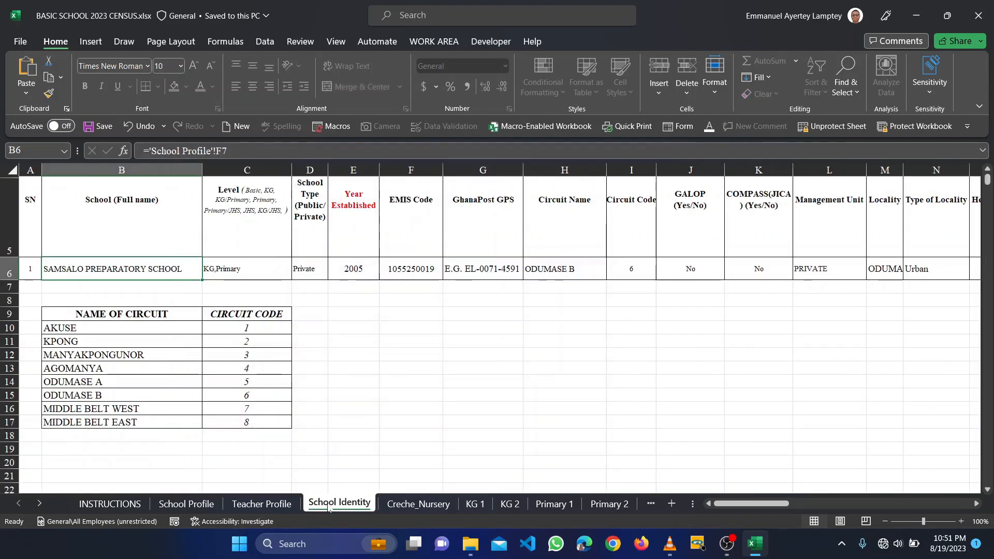
{"action": "left_click", "coordinate": [405, 507]}
- On the KG 1 sheet, enter the second learner's first name in A9
{"action": "left_click", "coordinate": [477, 506]}
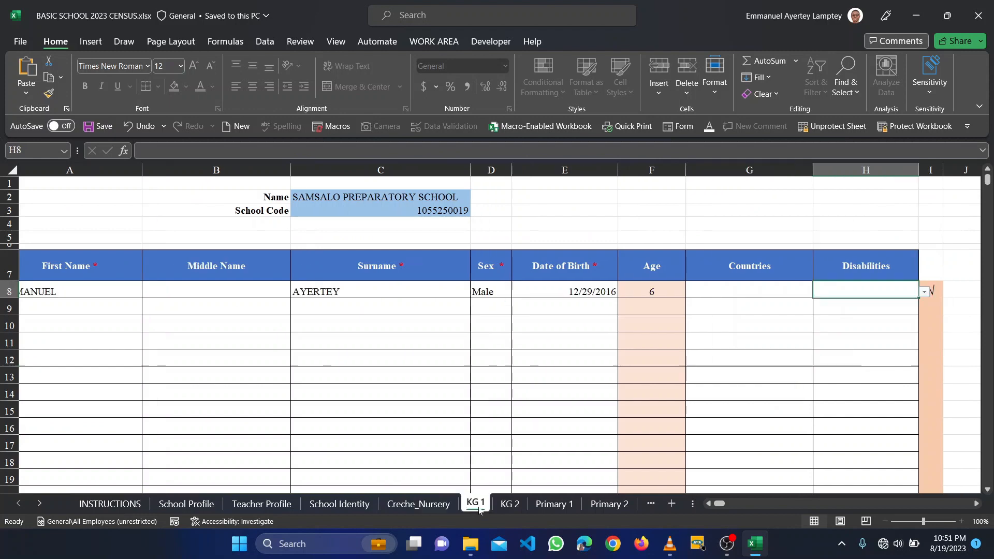
{"action": "scroll", "coordinate": [371, 383], "scroll_direction": "left", "scroll_amount": 1}
{"action": "scroll", "coordinate": [371, 382], "scroll_direction": "right", "scroll_amount": 2}
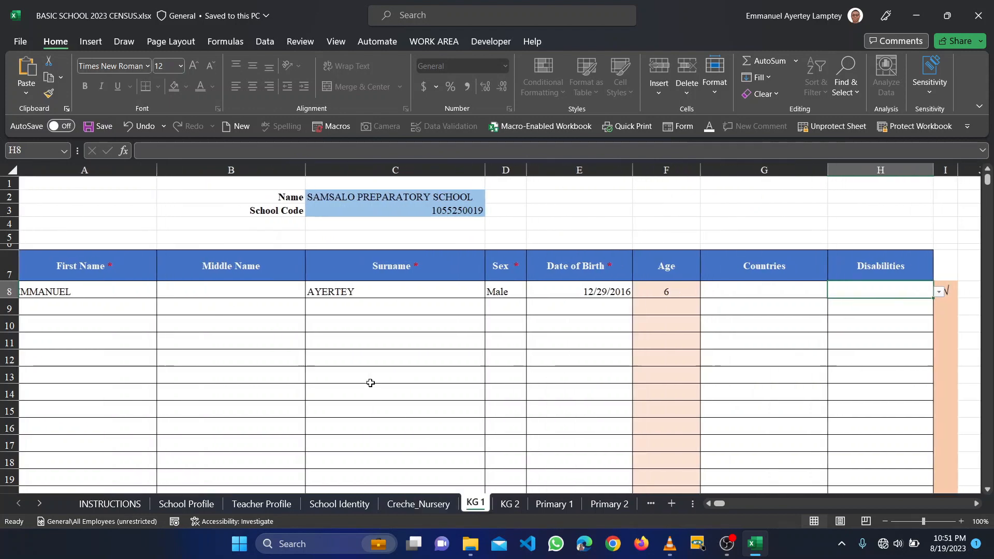
{"action": "scroll", "coordinate": [371, 383], "scroll_direction": "left", "scroll_amount": 2}
{"action": "left_click", "coordinate": [93, 314]}
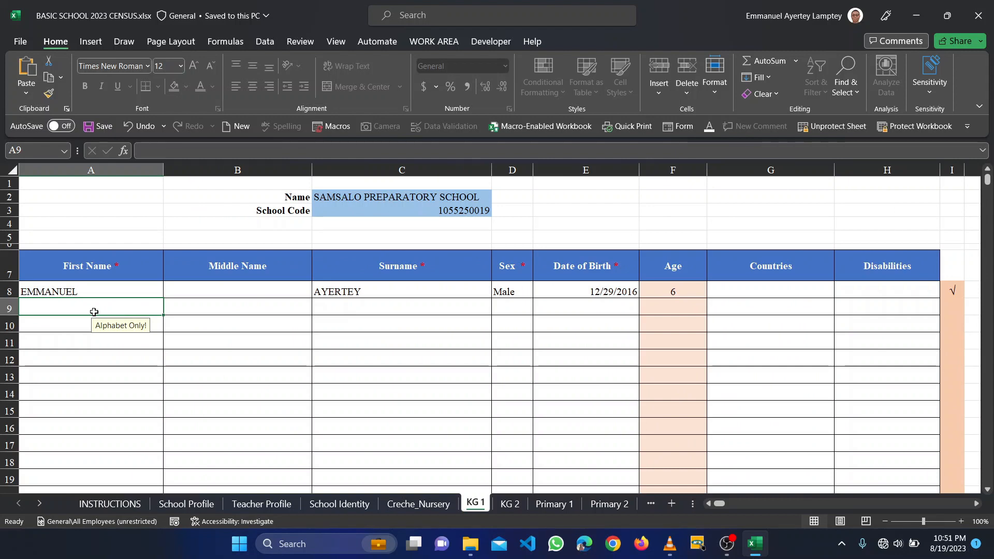
{"action": "key", "text": "Tab"}
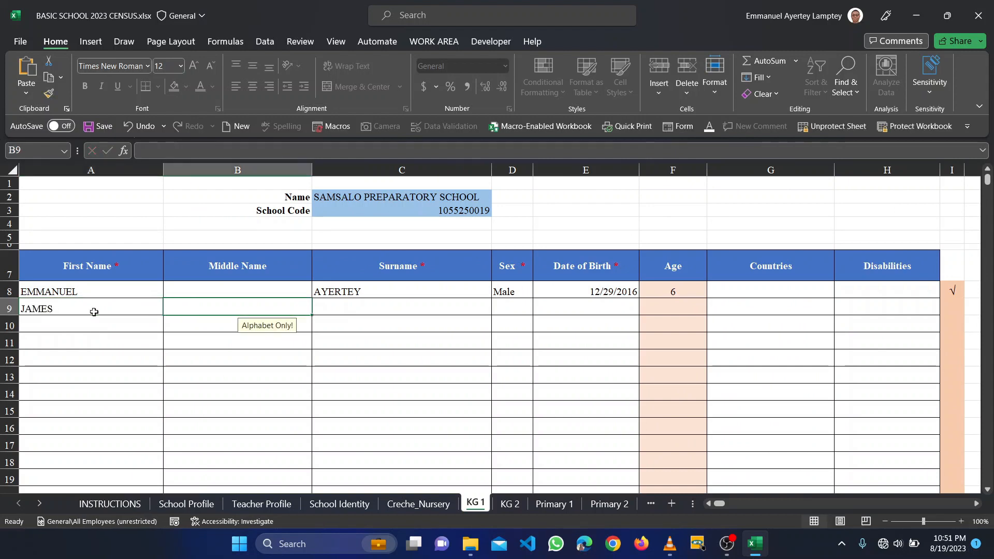
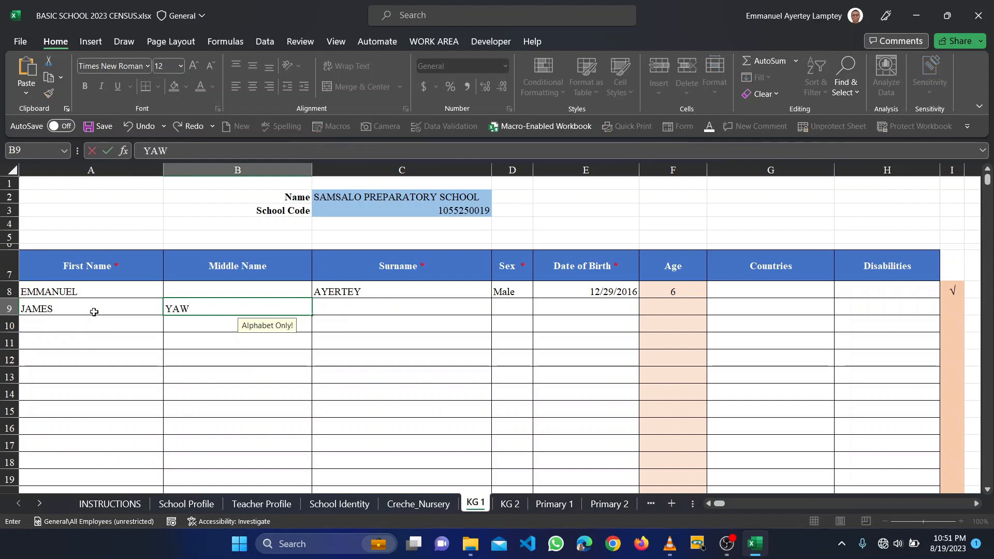
- Enter the second learner's middle name, surname and sex MALE in row 9
{"action": "key", "text": "Tab"}
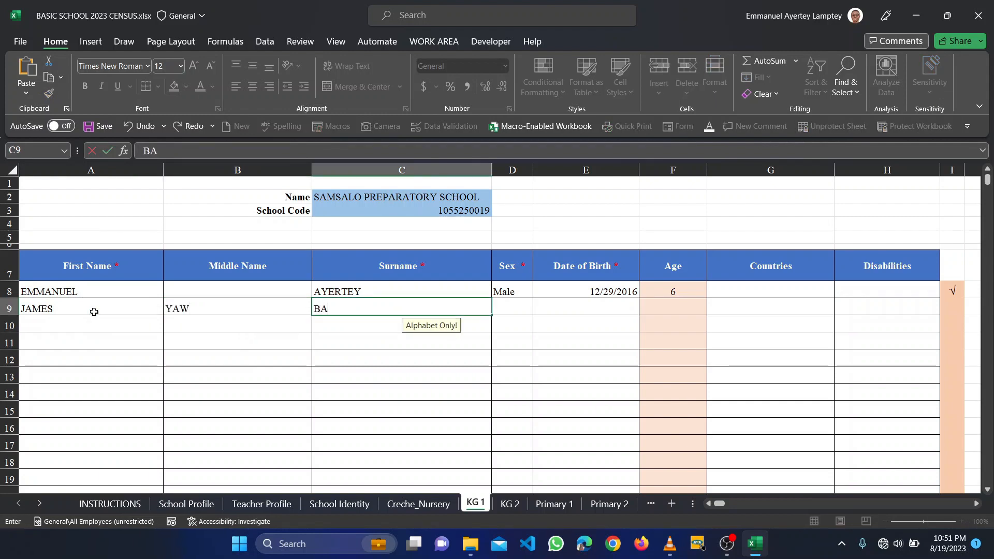
{"action": "key", "text": "Tab"}
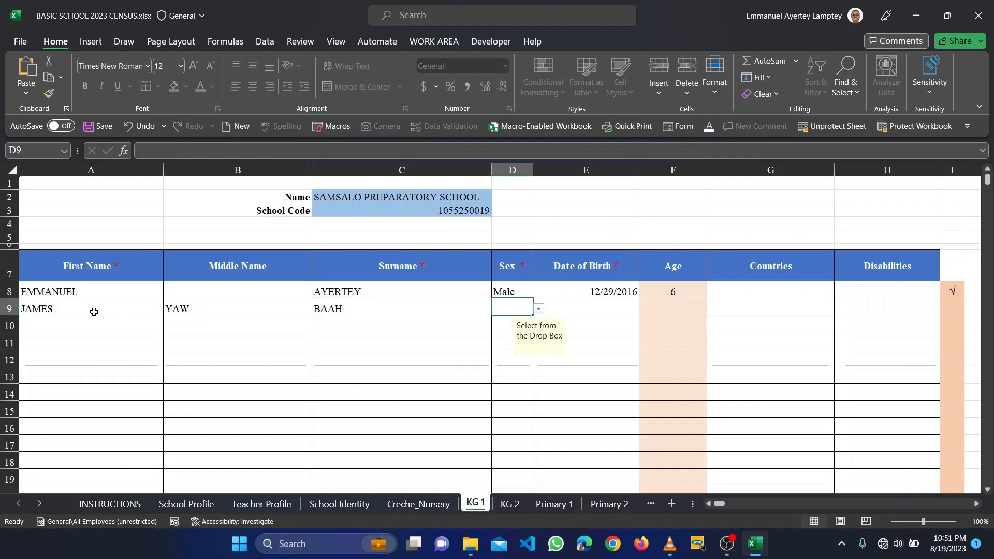
{"action": "type", "text": "MALE"}
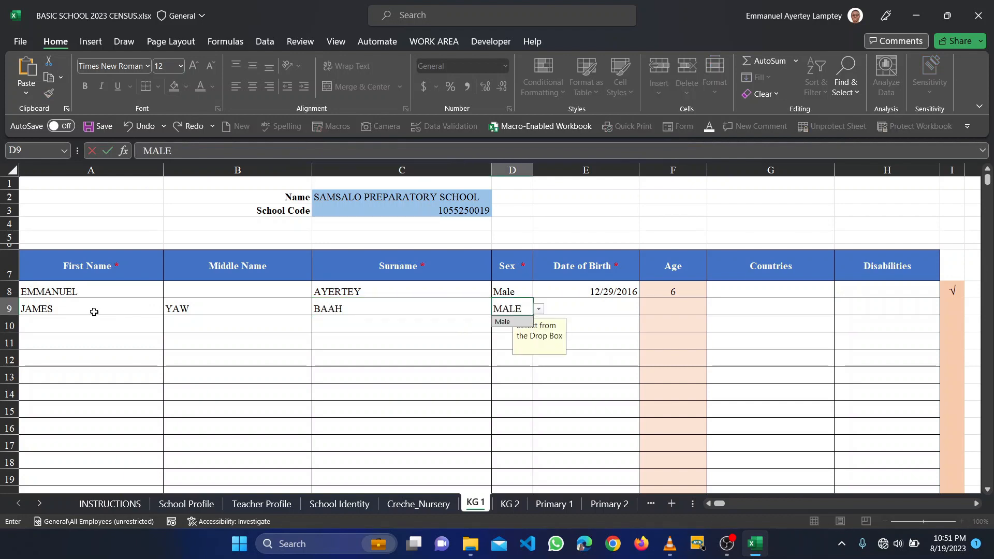
{"action": "key", "text": "Tab"}
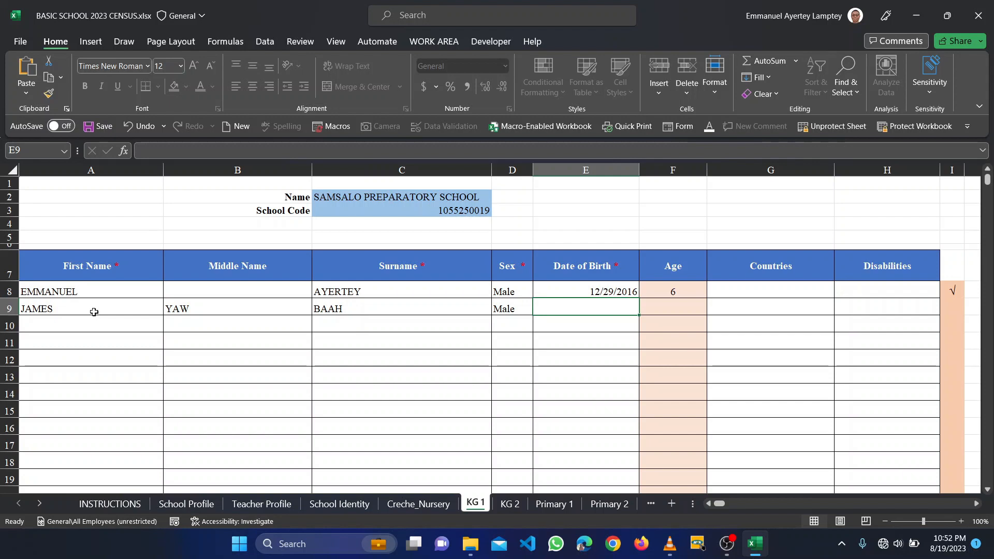
{"action": "type", "text": "23/23/202"}
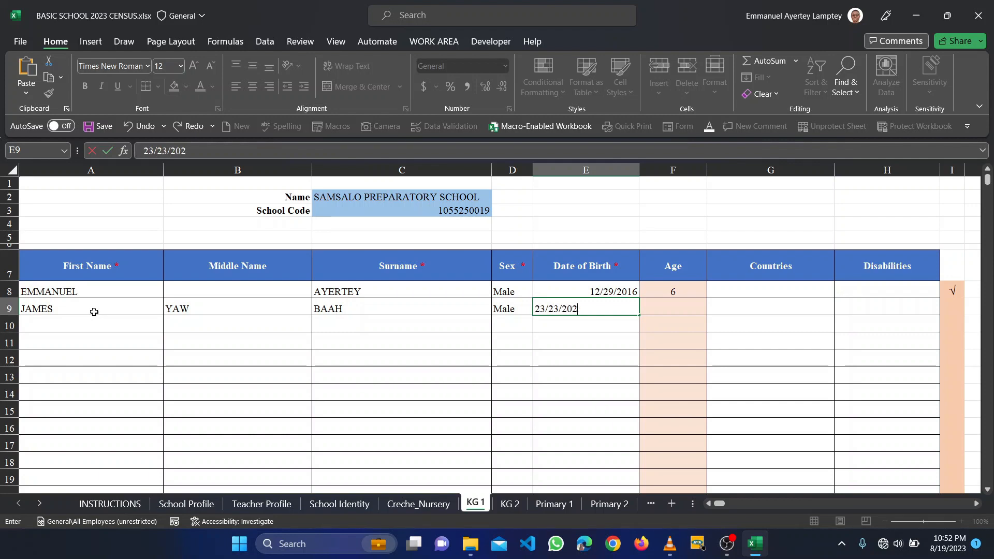
{"action": "key", "text": "BackSpace"}
{"action": "key", "text": "Return"}
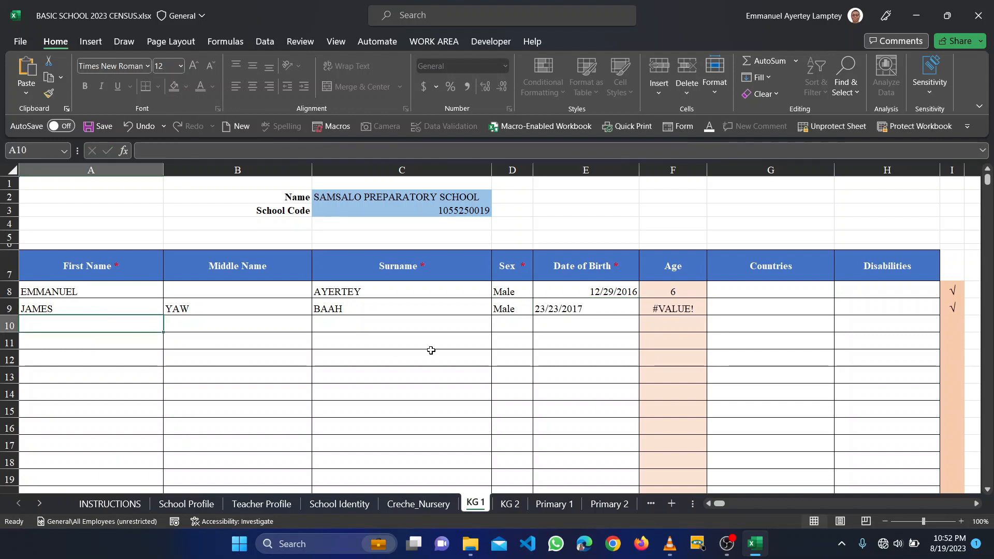
{"action": "left_click", "coordinate": [591, 309]}
{"action": "key", "text": "BackSpace"}
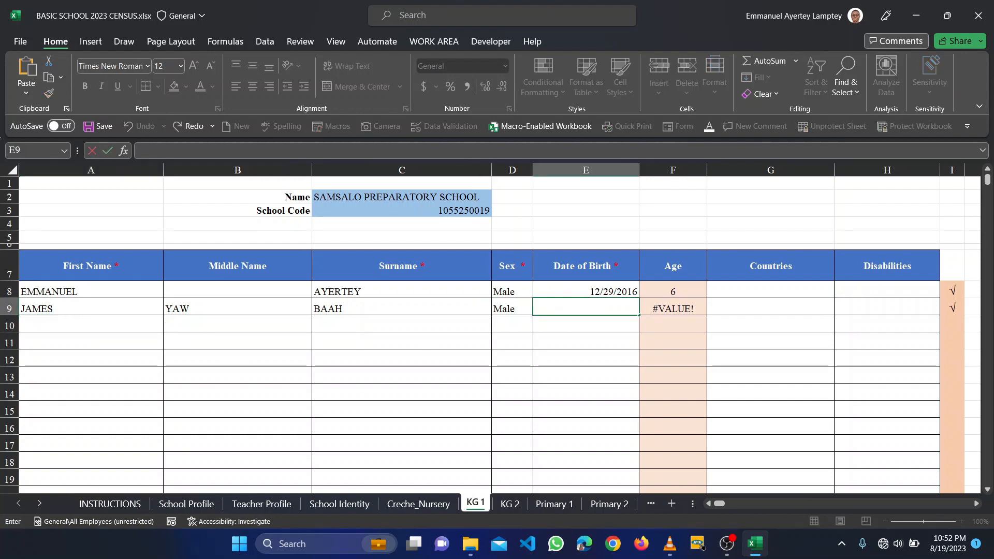
{"action": "left_click", "coordinate": [592, 289]}
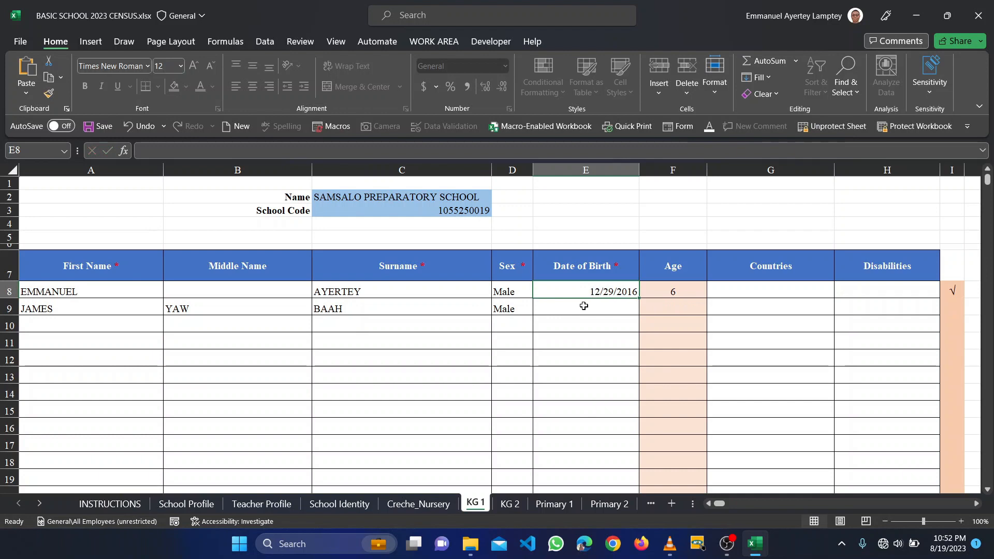
{"action": "left_click", "coordinate": [583, 306]}
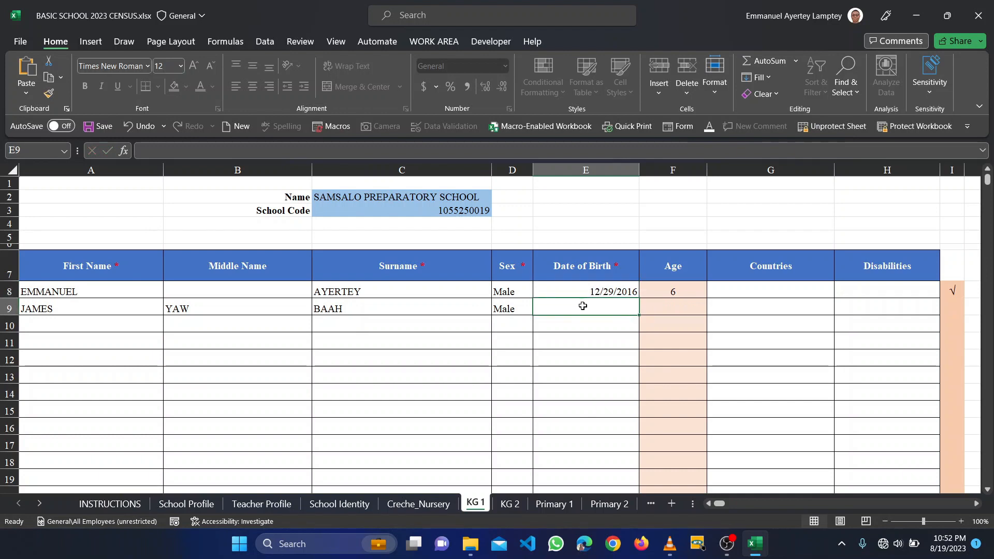
{"action": "scroll", "coordinate": [583, 306], "scroll_direction": "right", "scroll_amount": 3}
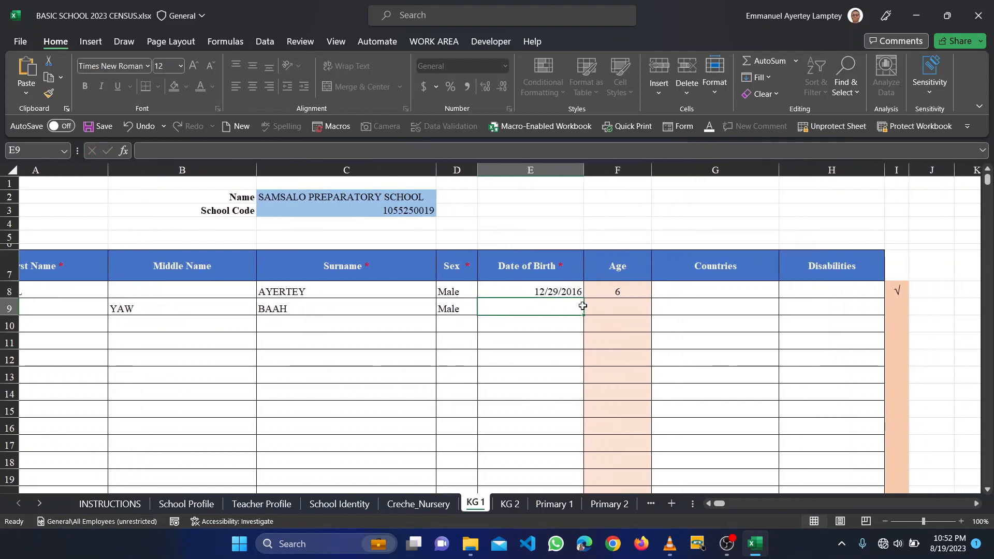
{"action": "scroll", "coordinate": [590, 306], "scroll_direction": "right", "scroll_amount": 4}
{"action": "scroll", "coordinate": [599, 306], "scroll_direction": "left", "scroll_amount": 6}
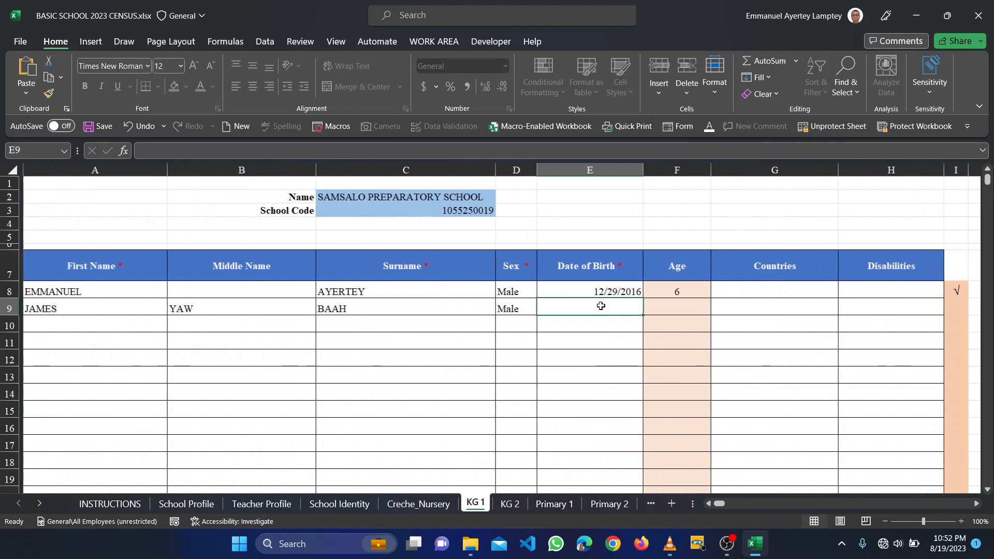
{"action": "scroll", "coordinate": [564, 318], "scroll_direction": "left", "scroll_amount": 2}
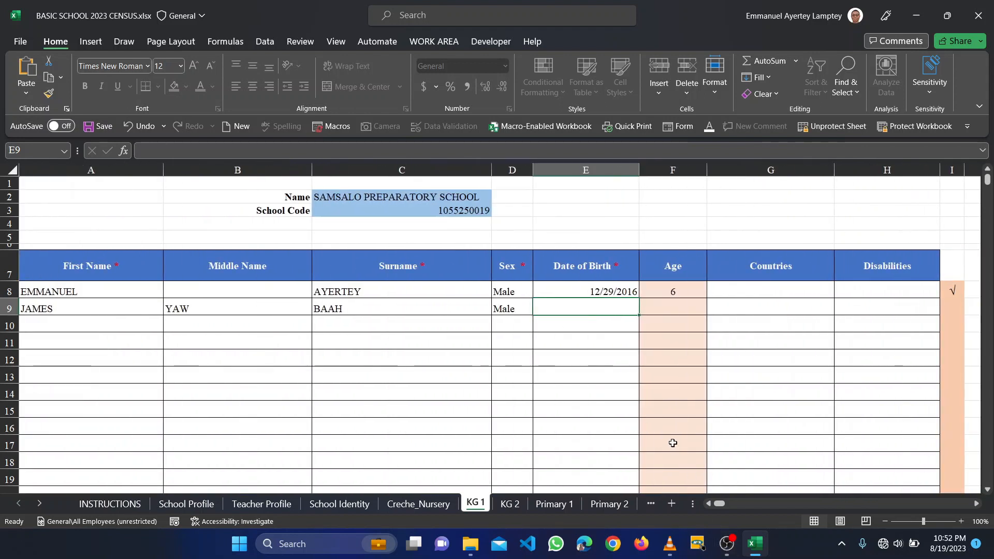
{"action": "scroll", "coordinate": [656, 420], "scroll_direction": "down", "scroll_amount": 5}
{"action": "scroll", "coordinate": [655, 420], "scroll_direction": "up", "scroll_amount": 6}
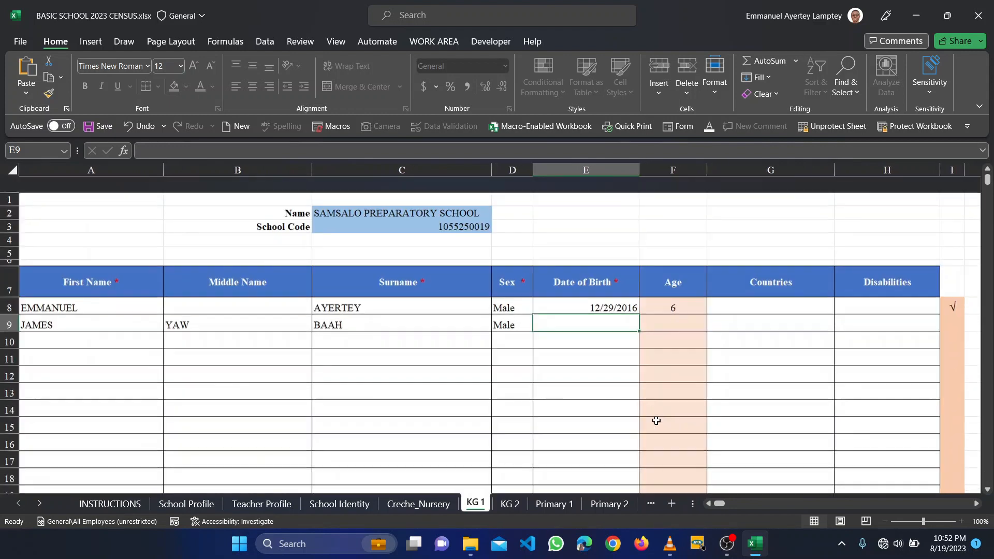
{"action": "scroll", "coordinate": [656, 420], "scroll_direction": "down", "scroll_amount": 3}
{"action": "scroll", "coordinate": [656, 421], "scroll_direction": "up", "scroll_amount": 4}
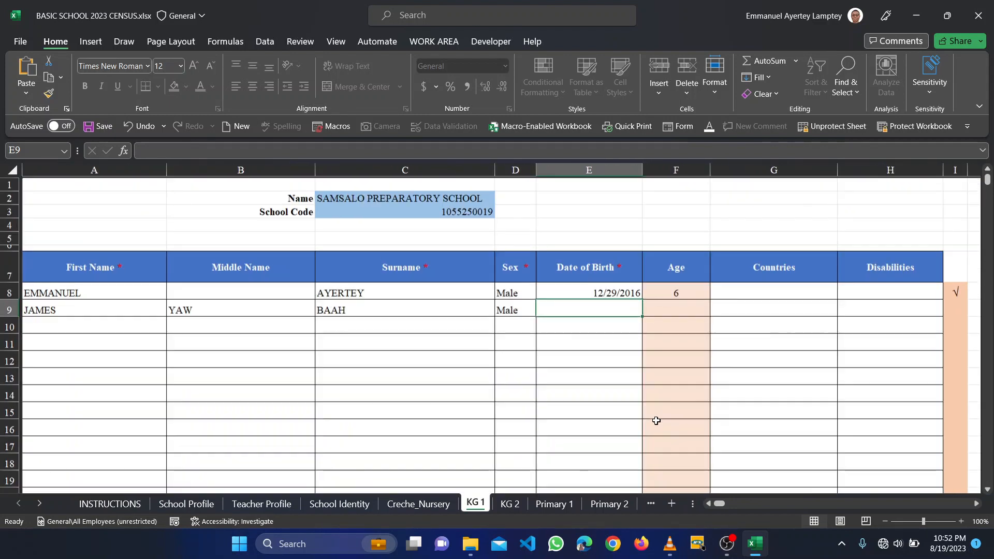
{"action": "scroll", "coordinate": [656, 421], "scroll_direction": "down", "scroll_amount": 3}
{"action": "scroll", "coordinate": [656, 421], "scroll_direction": "up", "scroll_amount": 2}
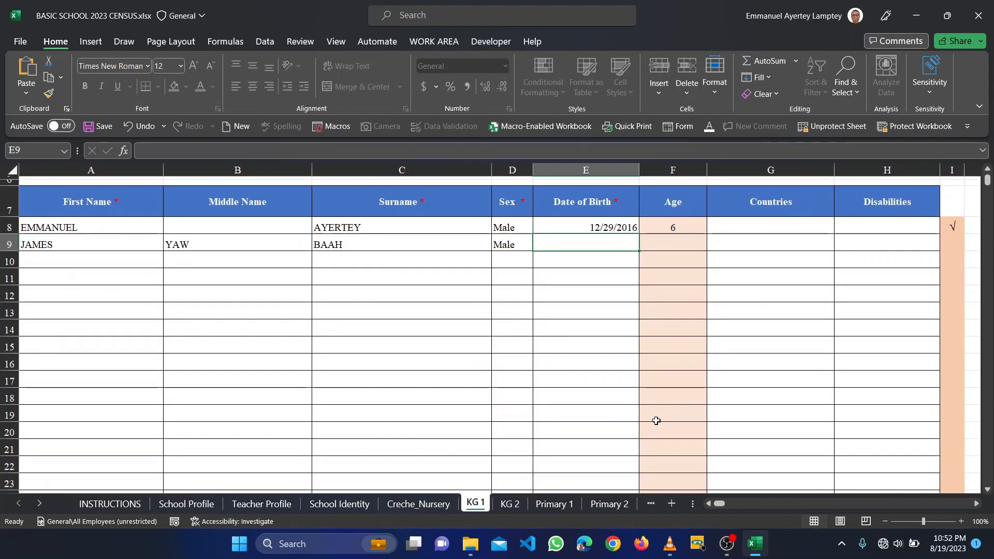
{"action": "scroll", "coordinate": [656, 421], "scroll_direction": "down", "scroll_amount": 1}
{"action": "scroll", "coordinate": [656, 420], "scroll_direction": "up", "scroll_amount": 3}
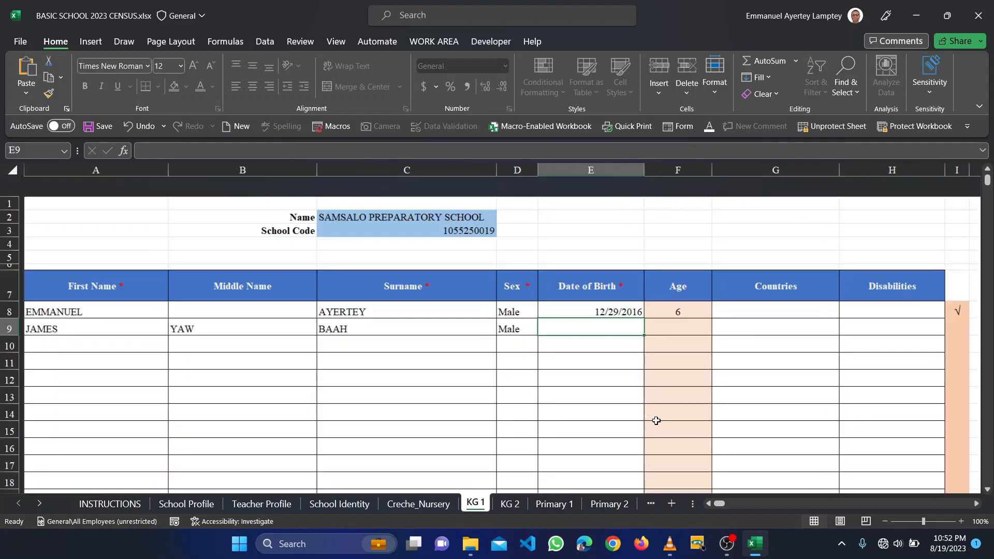
{"action": "scroll", "coordinate": [656, 420], "scroll_direction": "down", "scroll_amount": 7}
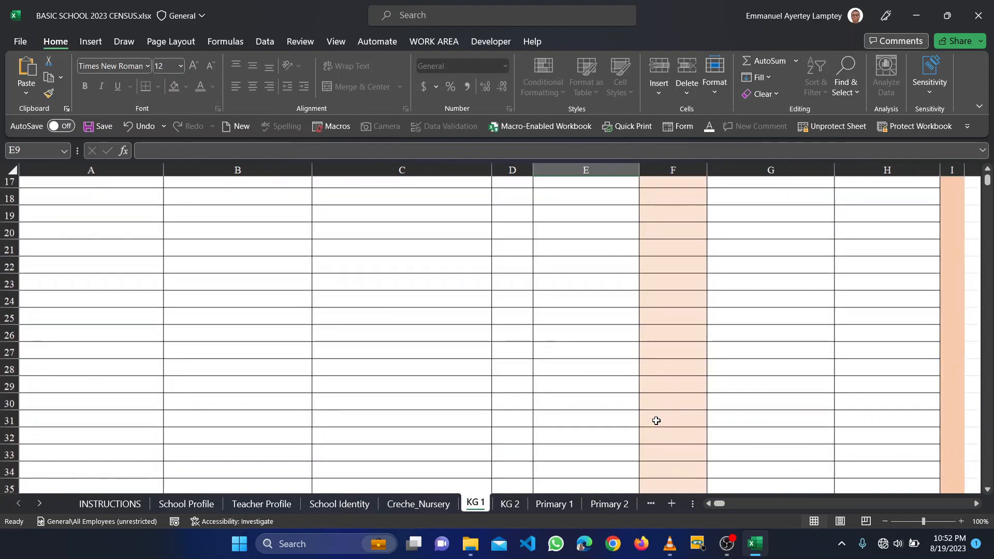
{"action": "scroll", "coordinate": [656, 421], "scroll_direction": "up", "scroll_amount": 3}
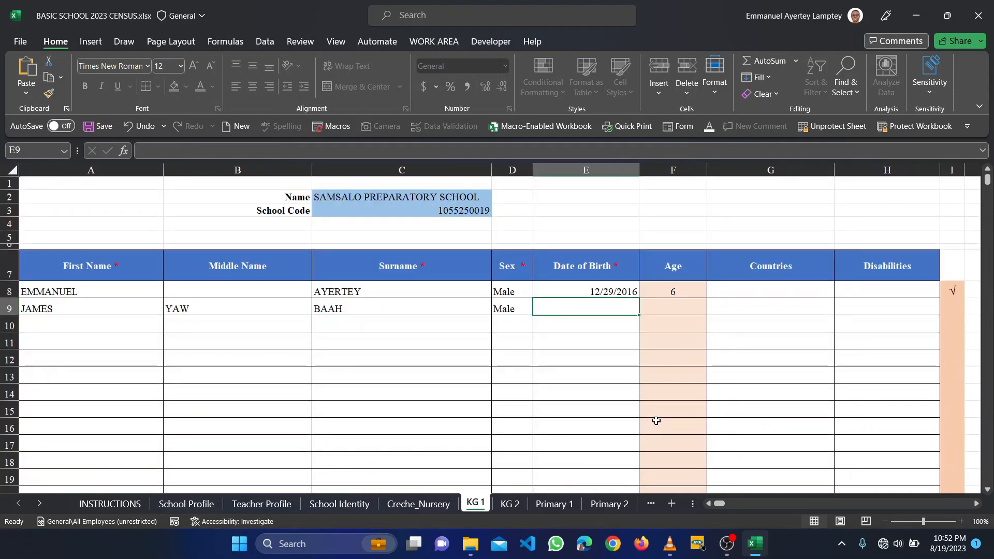
{"action": "scroll", "coordinate": [657, 421], "scroll_direction": "down", "scroll_amount": 1}
{"action": "scroll", "coordinate": [657, 421], "scroll_direction": "up", "scroll_amount": 1}
{"action": "left_click", "coordinate": [727, 544]}
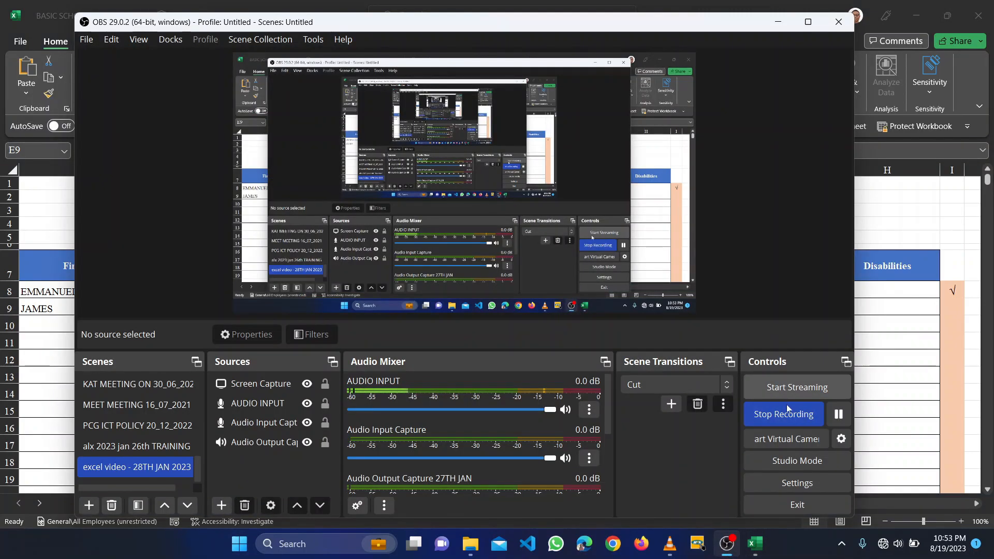
{"action": "left_click", "coordinate": [784, 414]}
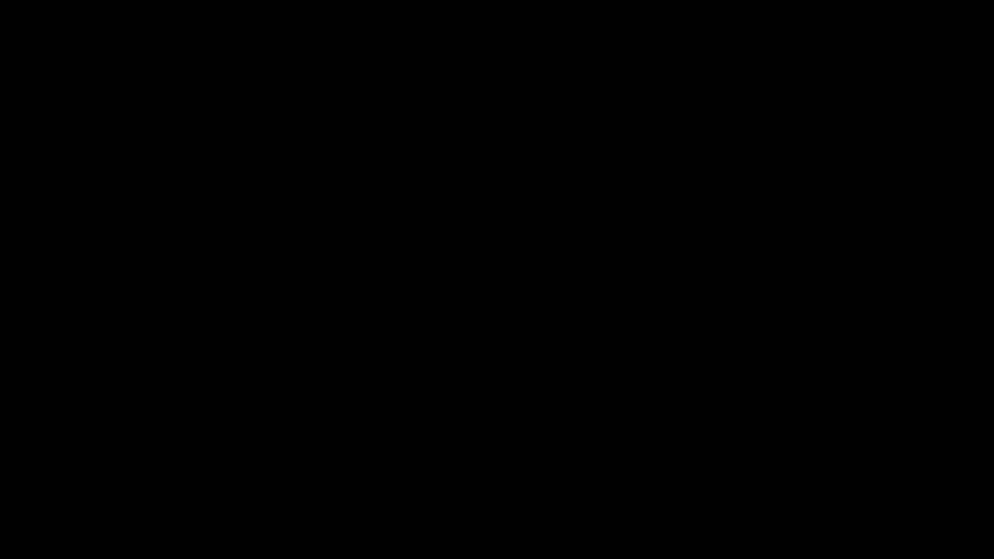